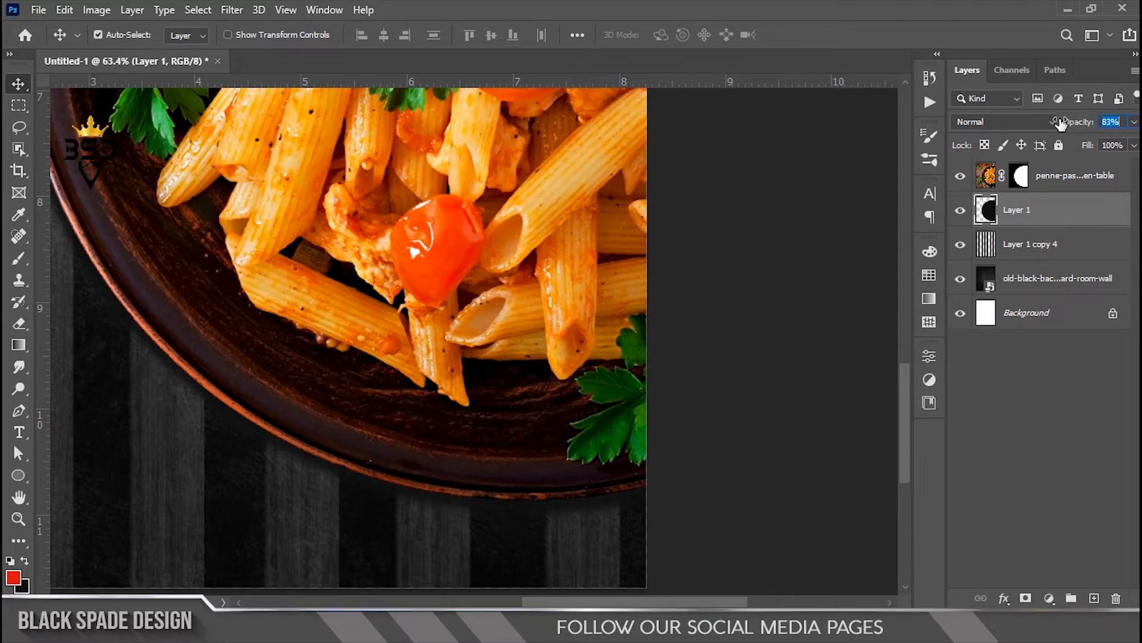
Step: Add a near-black #0d0d0d Color Overlay to Layer 1's circle
scroll(853, 427, "down", 1)
left_click(1003, 599)
left_click(1033, 543)
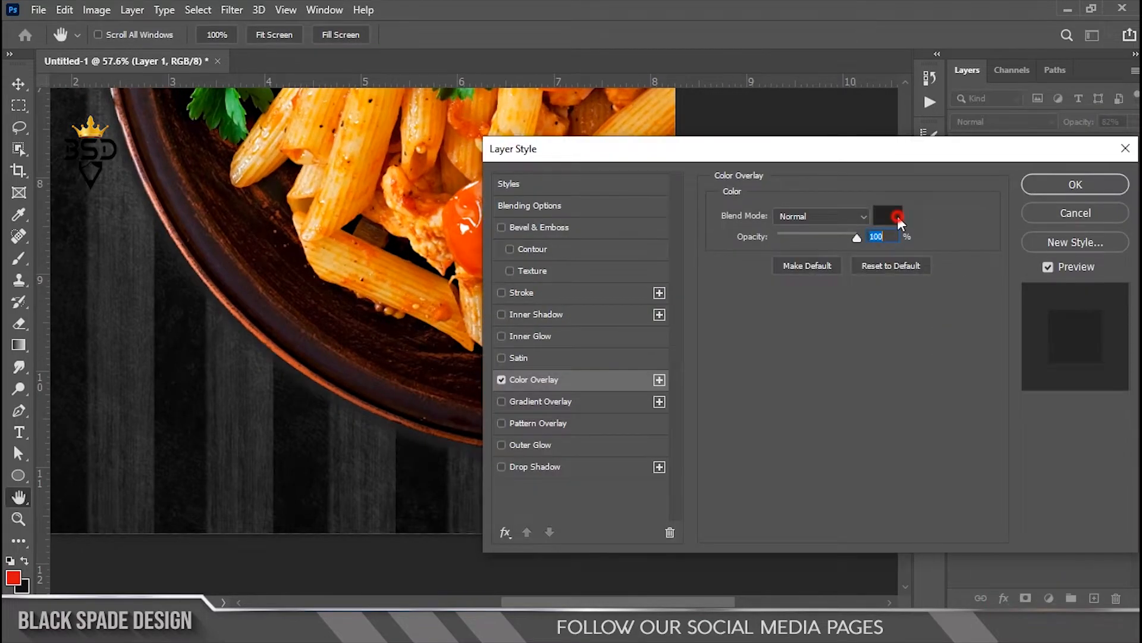
left_click(897, 219)
left_click(709, 443)
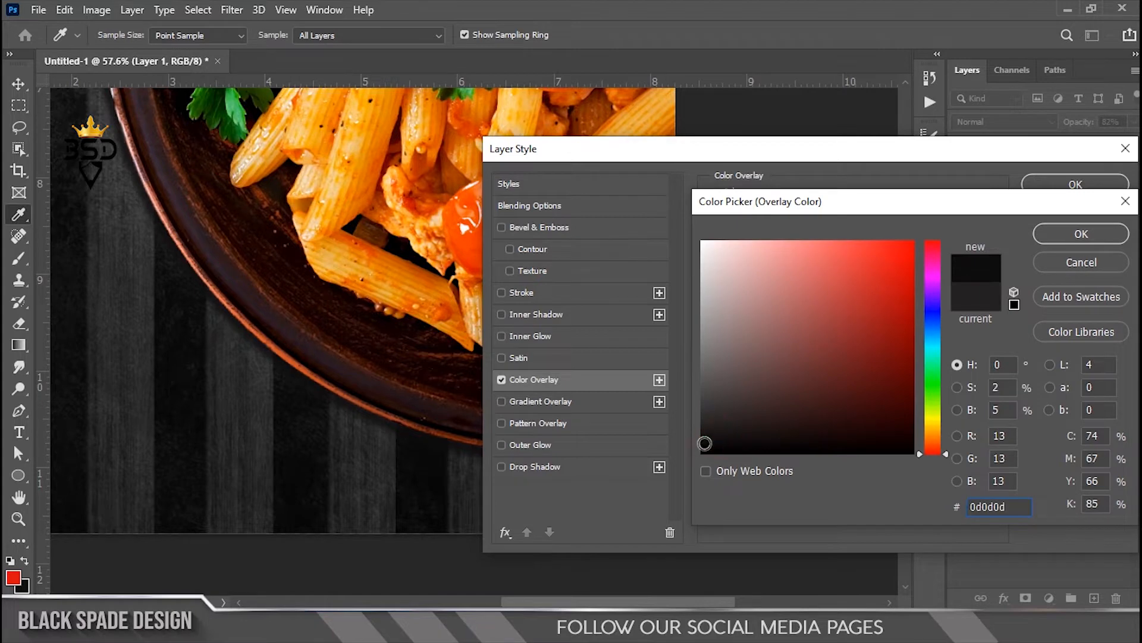
left_click(1066, 238)
left_click(1073, 184)
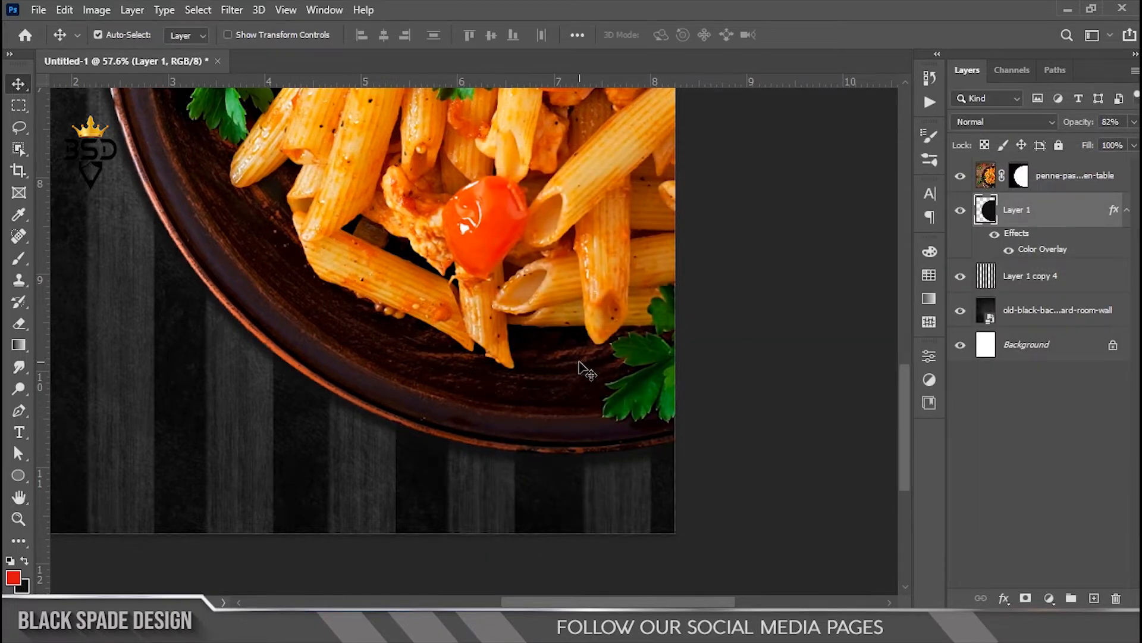
Step: Shrink the dark circle slightly, to about 99%, around its centre
scroll(675, 452, "up", 4)
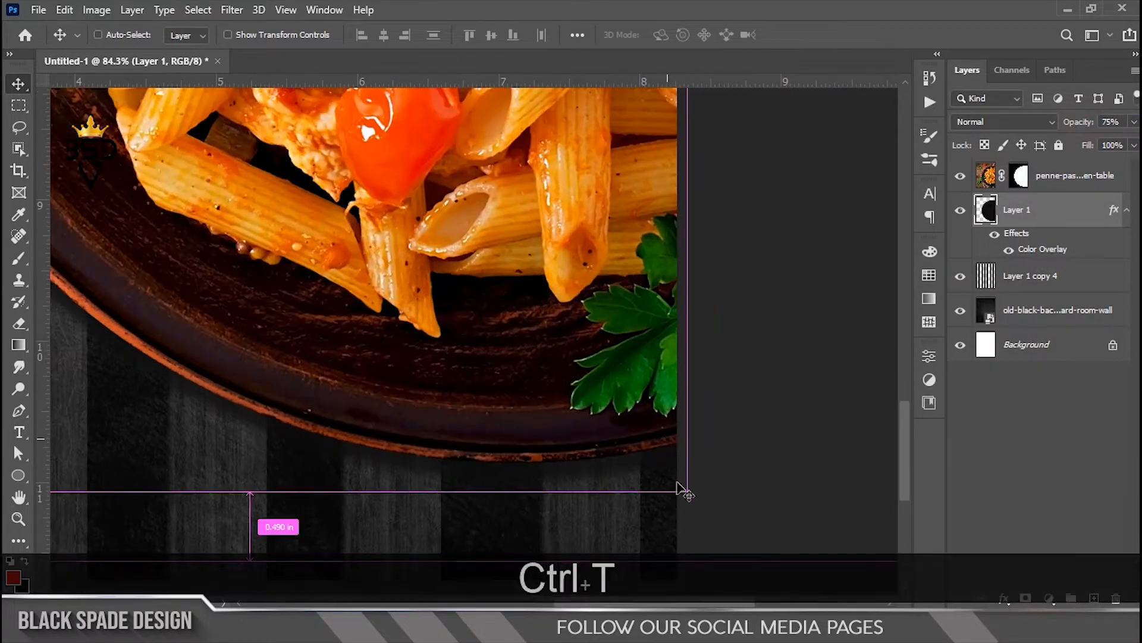
key("ctrl+t")
left_click_drag(689, 493, 683, 480)
key("Return")
scroll(493, 364, "down", 6)
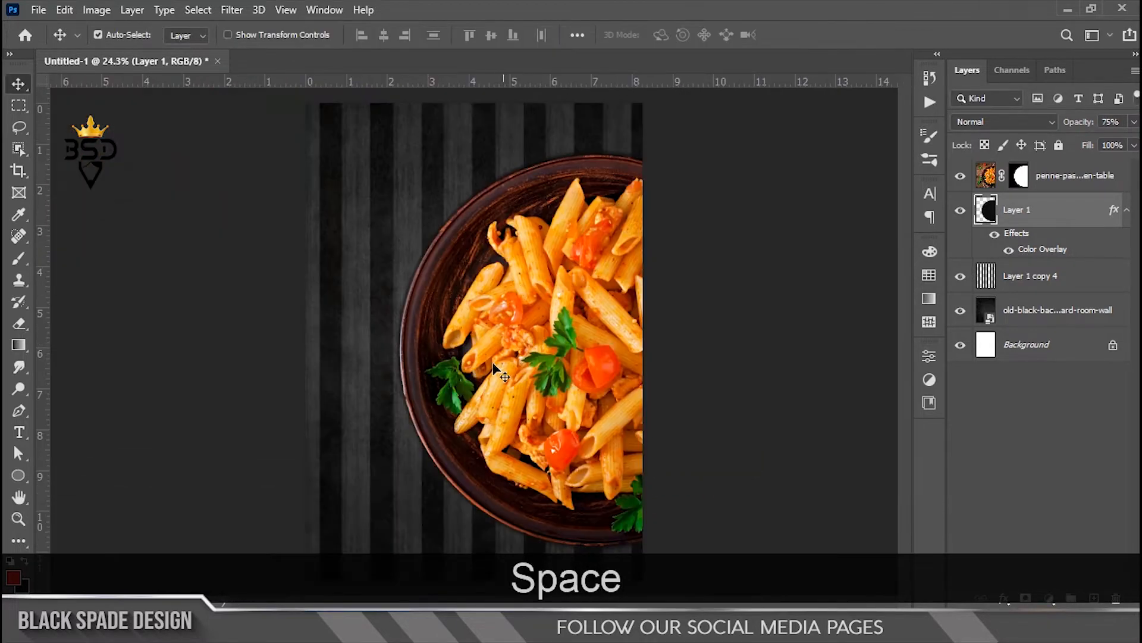
scroll(458, 372, "down", 2)
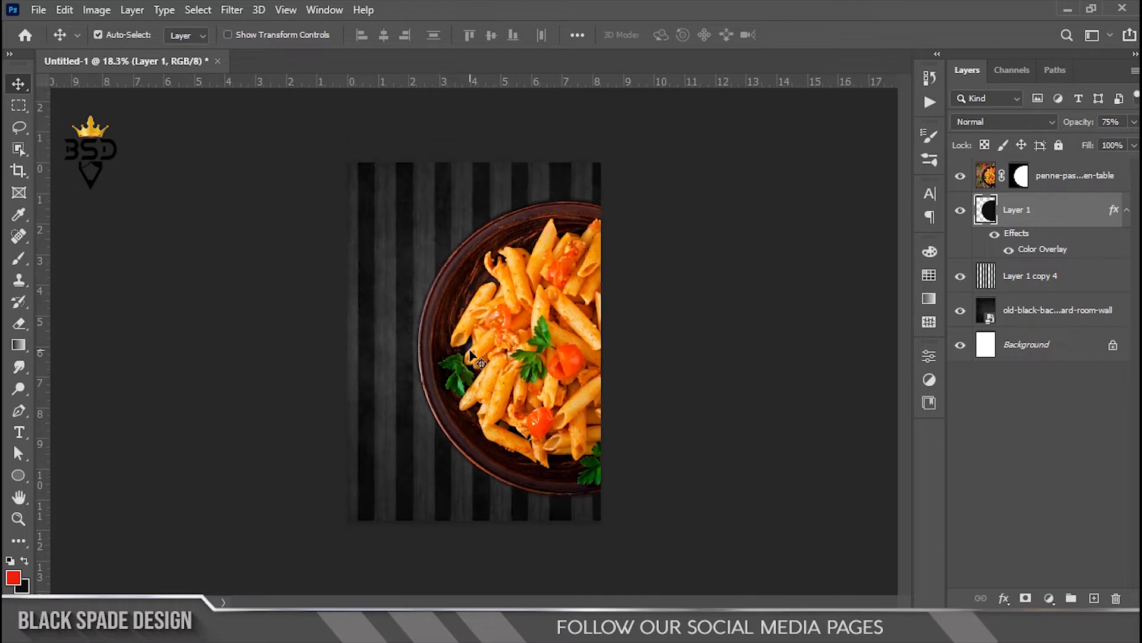
scroll(470, 362, "up", 1)
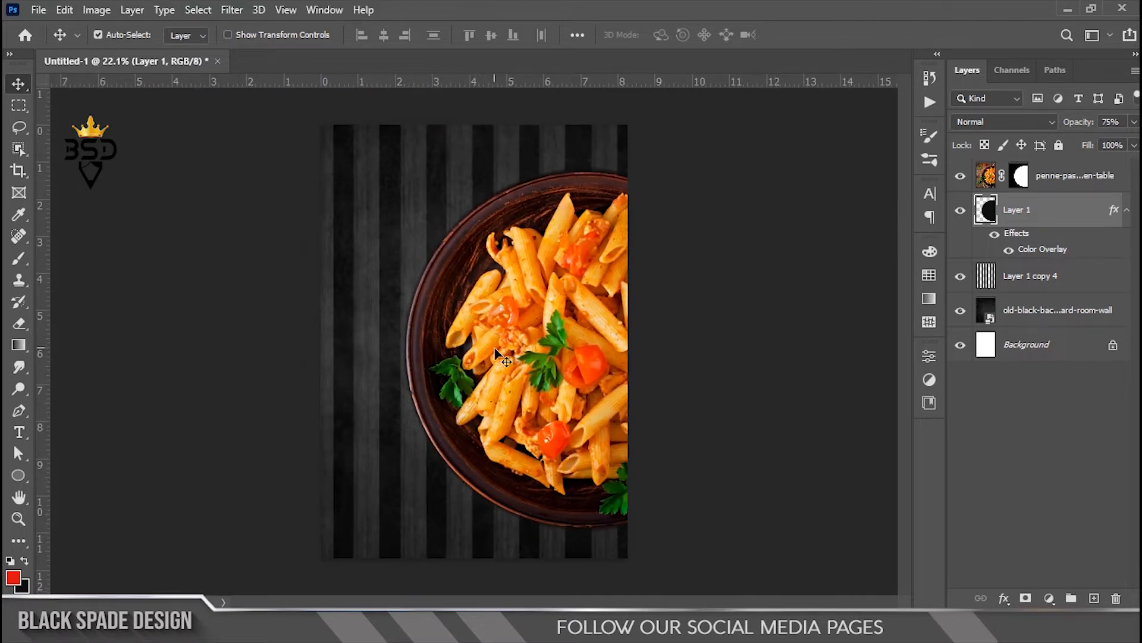
scroll(384, 336, "up", 2)
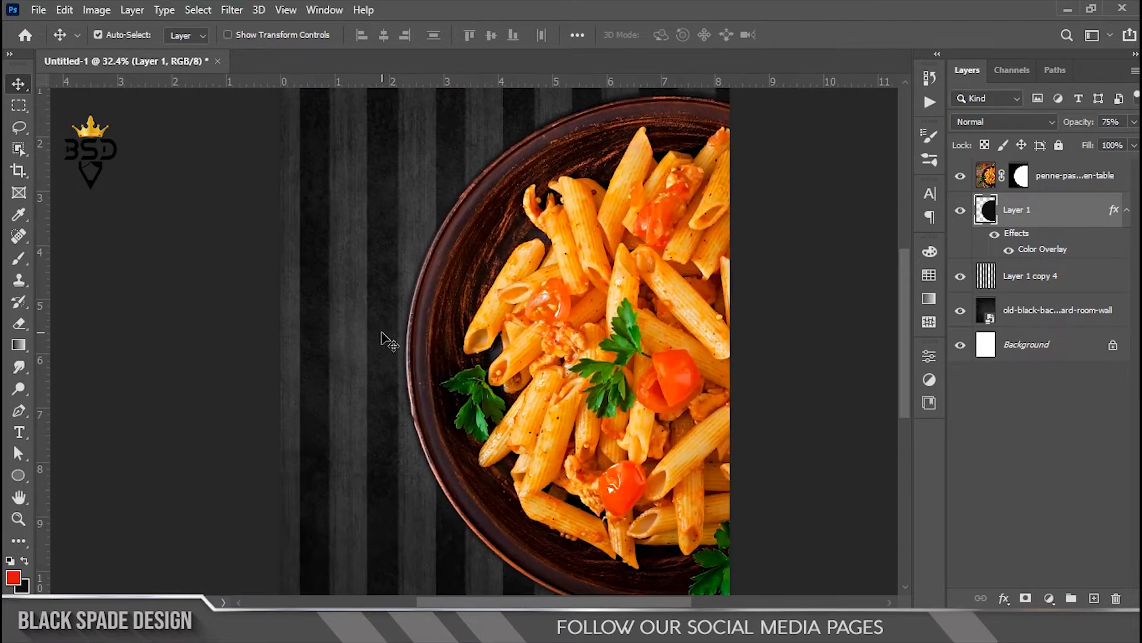
scroll(390, 335, "down", 1)
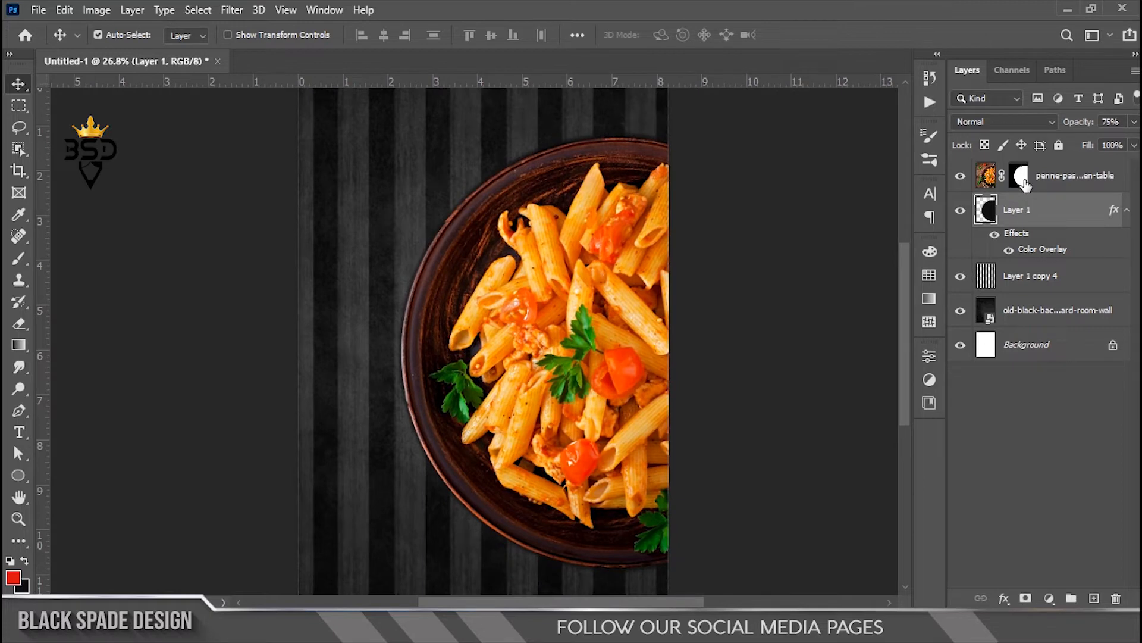
Step: Draw a circular path around the plate and type 'SPICY PASTHA' along its left side
left_click(18, 477)
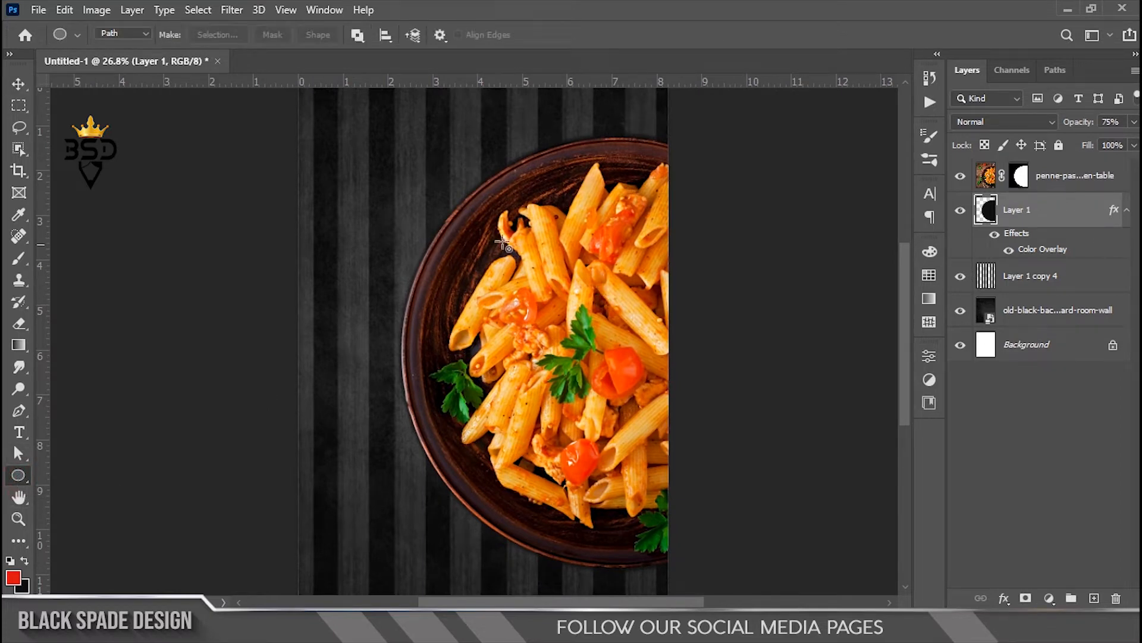
left_click_drag(367, 128, 848, 571)
left_click(19, 433)
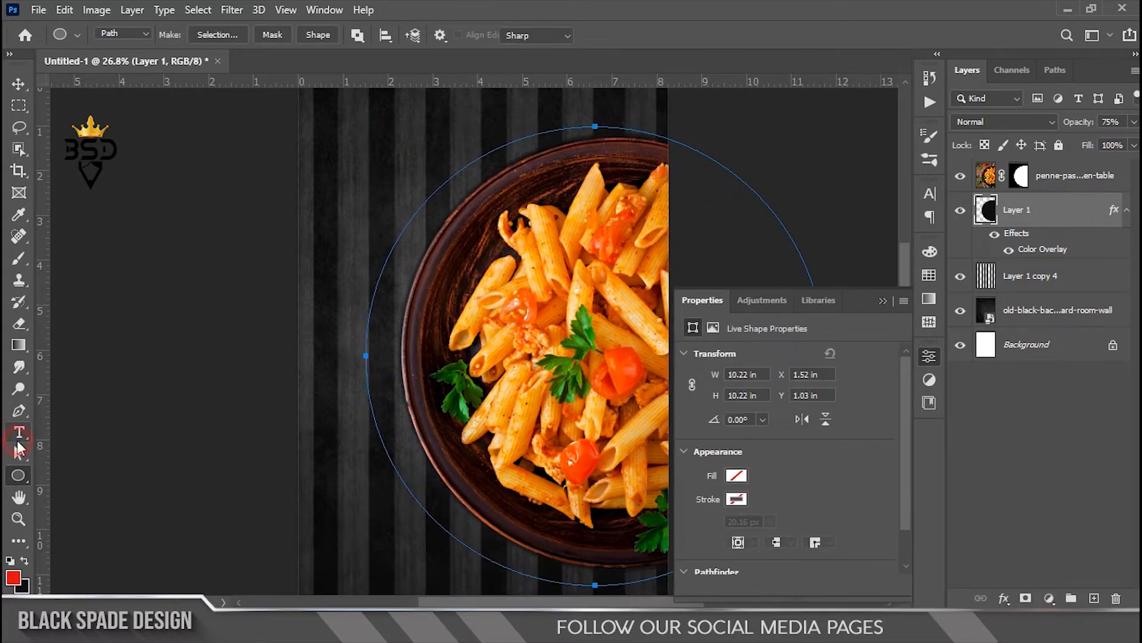
left_click(369, 352)
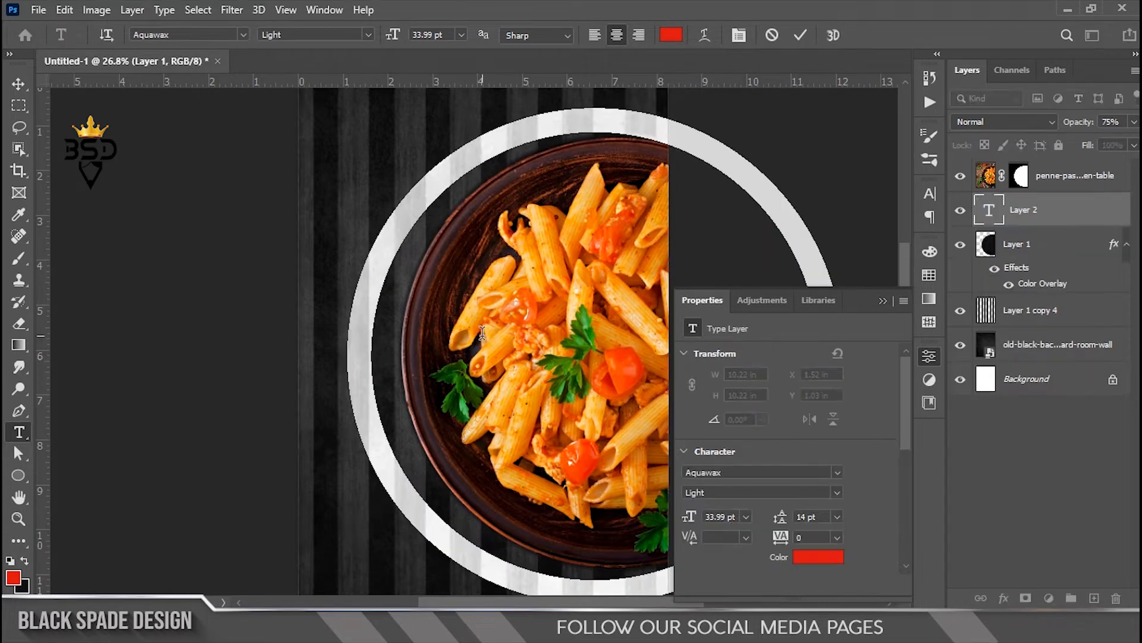
type("SP")
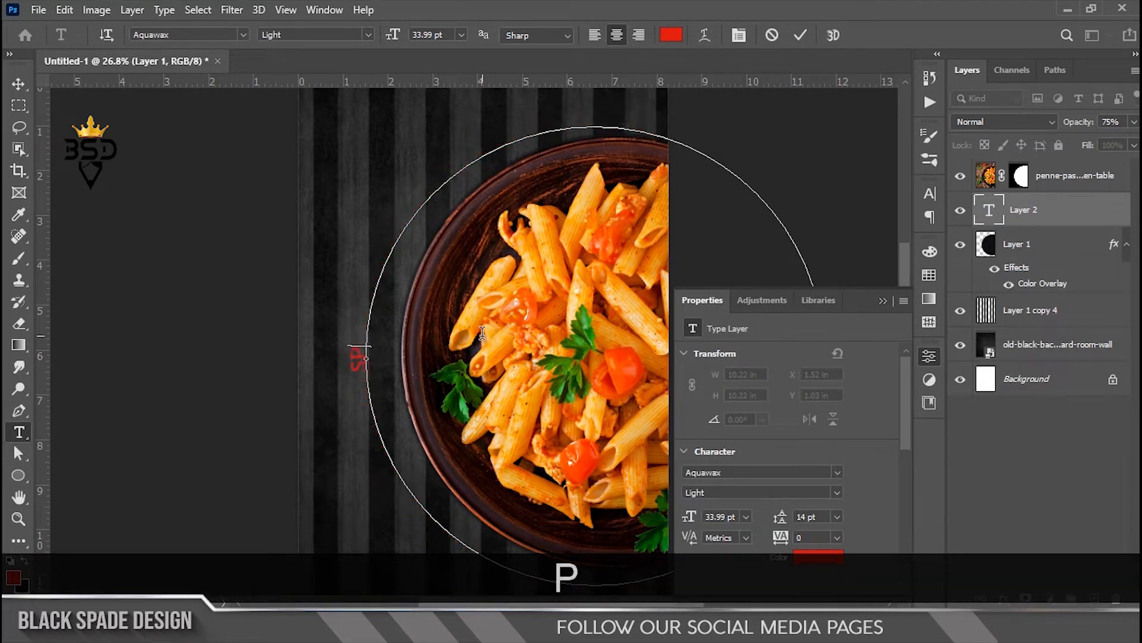
type("ICY P")
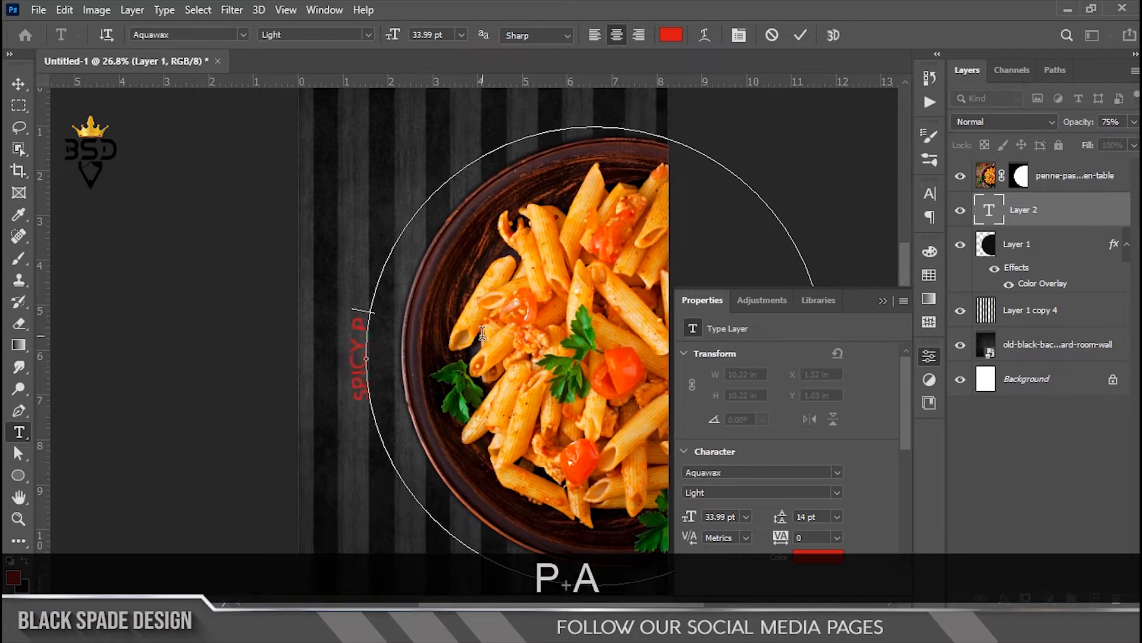
type("ASTHA")
key("ctrl")
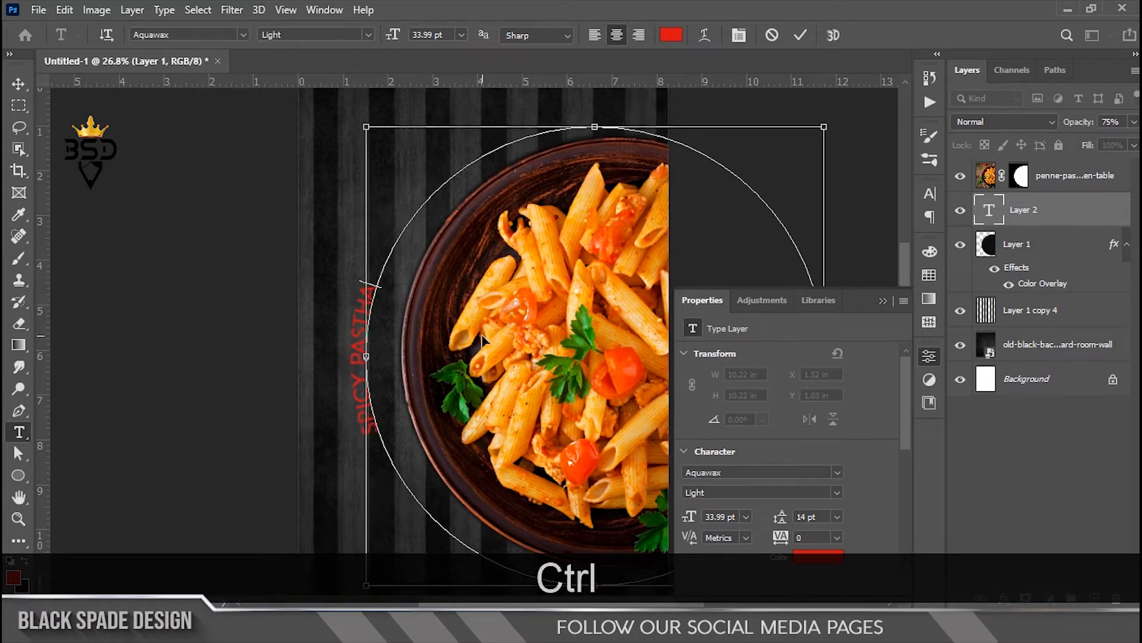
Step: Set the whole title in Passion One at 117 pt
key("ctrl+a")
left_click(243, 35)
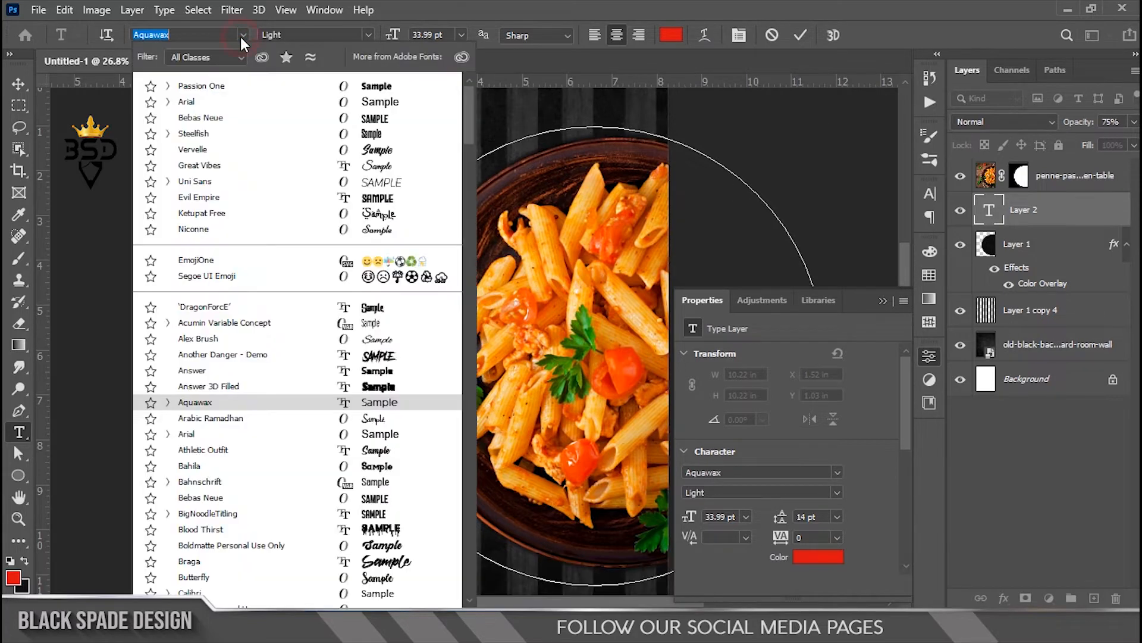
left_click(196, 85)
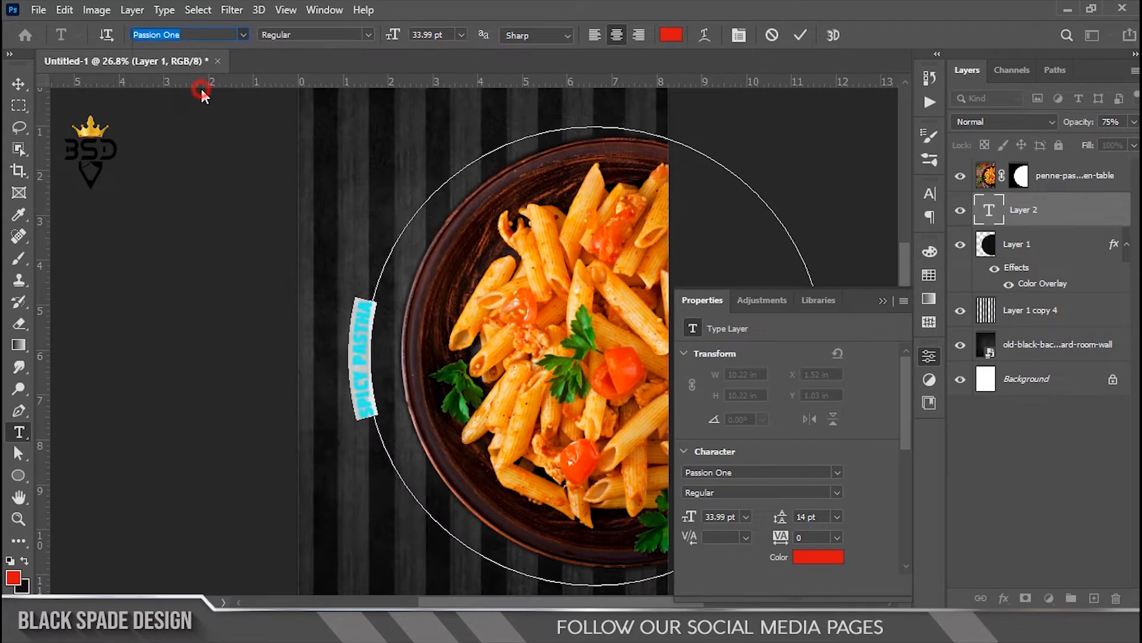
left_click(742, 33)
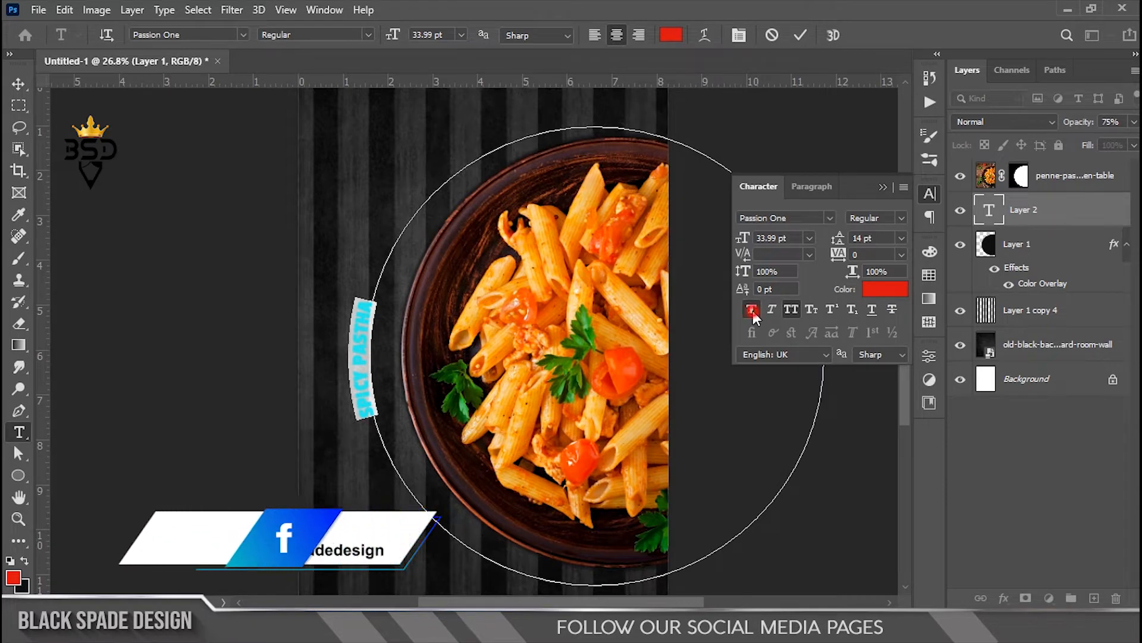
left_click_drag(743, 238, 820, 244)
left_click(801, 35)
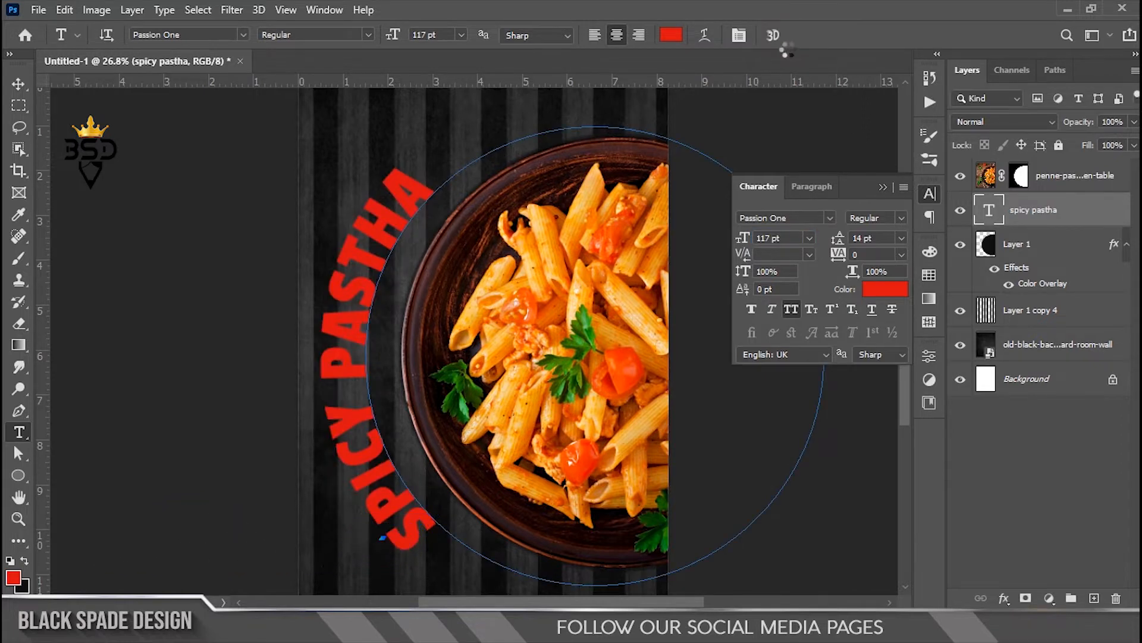
left_click(883, 187)
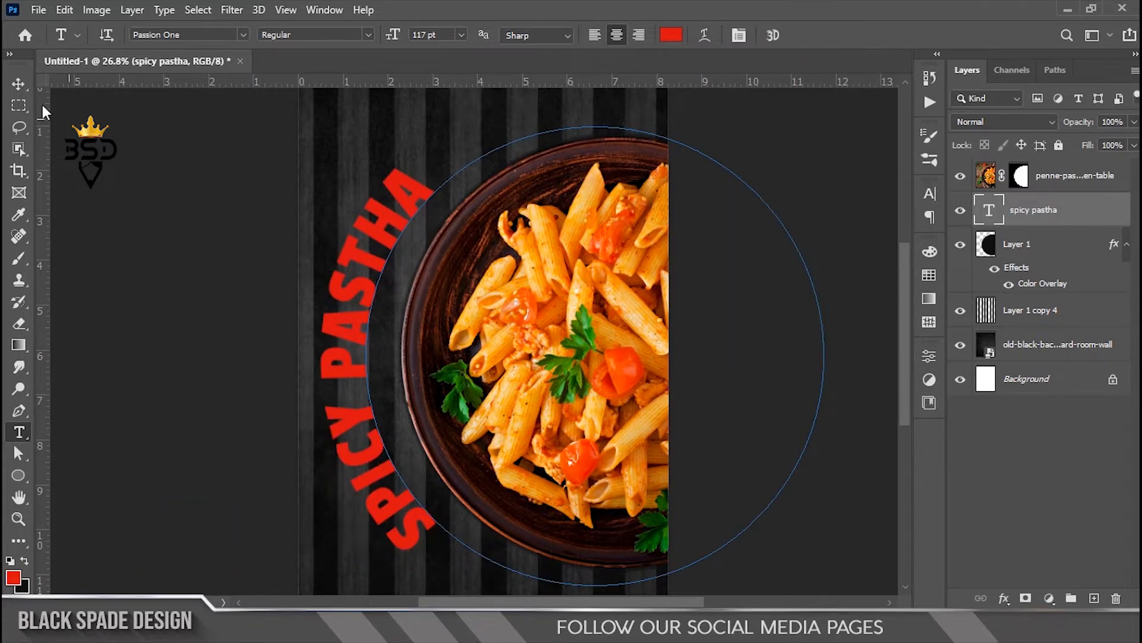
Step: Move the curved title slightly right and down
key("v")
key("ctrl+t")
left_click_drag(718, 361, 734, 365)
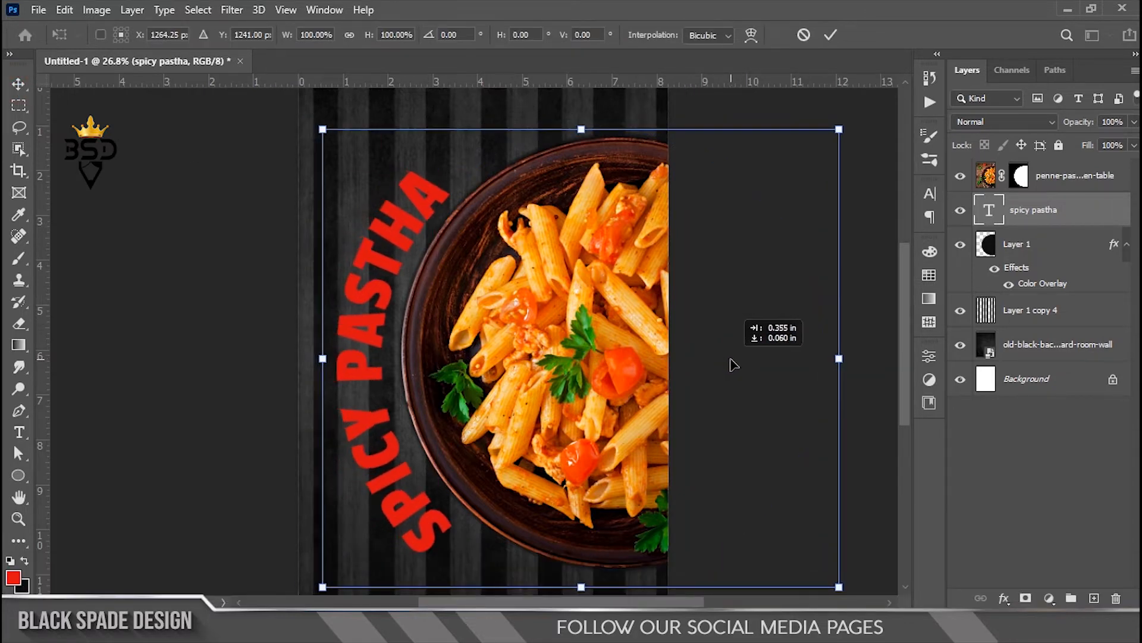
scroll(733, 364, "down", 2)
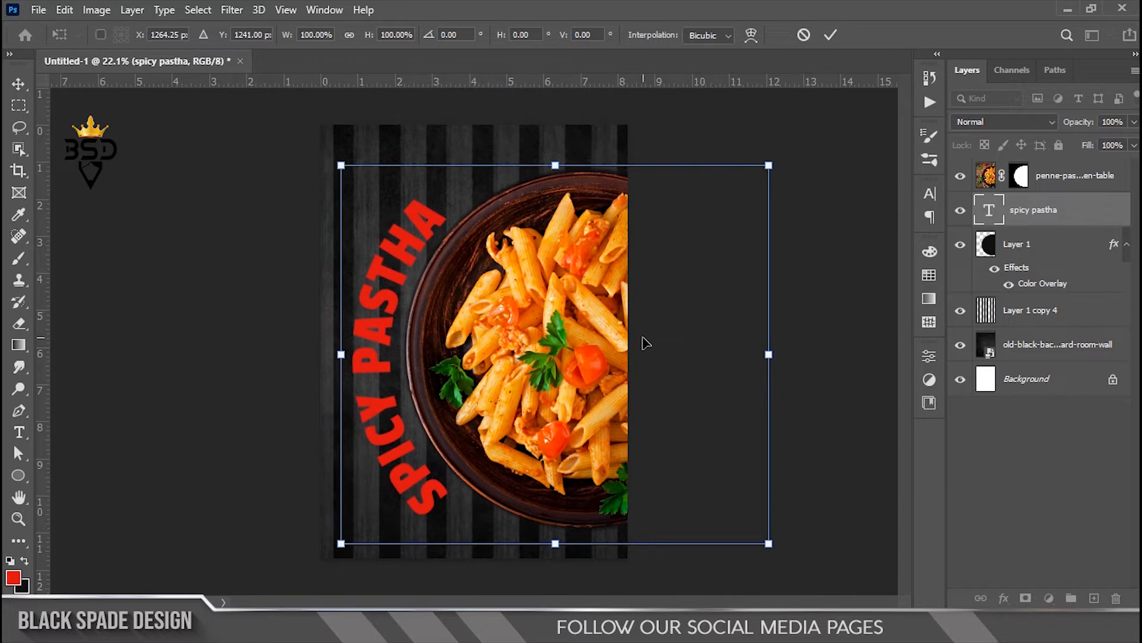
key("Return")
Step: Shift the plate, shadow and title right together, then nudge the title further right
left_click(1065, 250)
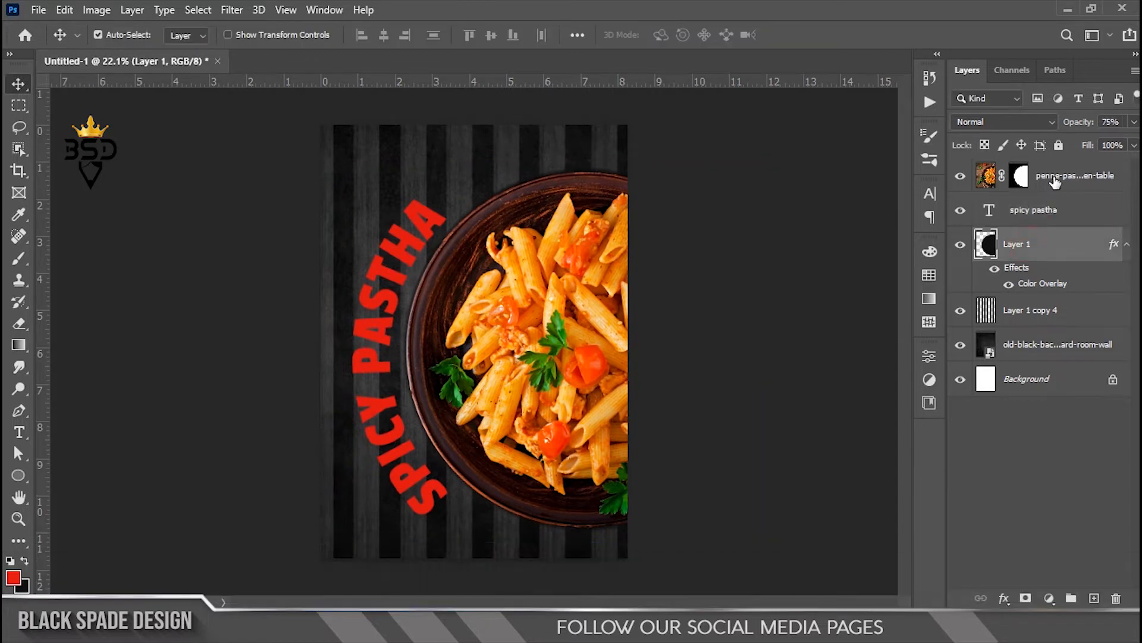
left_click(1059, 176, "shift")
left_click_drag(531, 334, 556, 334)
scroll(402, 327, "up", 1)
right_click(398, 321)
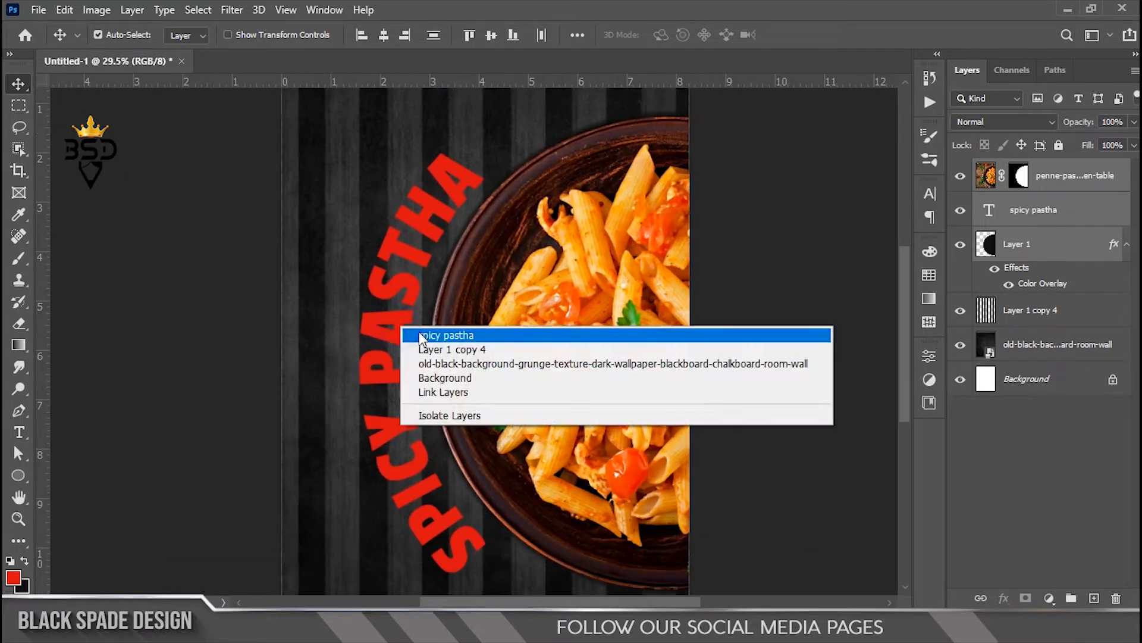
left_click(411, 332)
left_click_drag(403, 330, 421, 320)
Step: Scale the curved title down to about 90% and fit it along the plate's rim
key("ctrl+t")
left_click_drag(368, 96, 392, 104)
left_click_drag(558, 363, 545, 366)
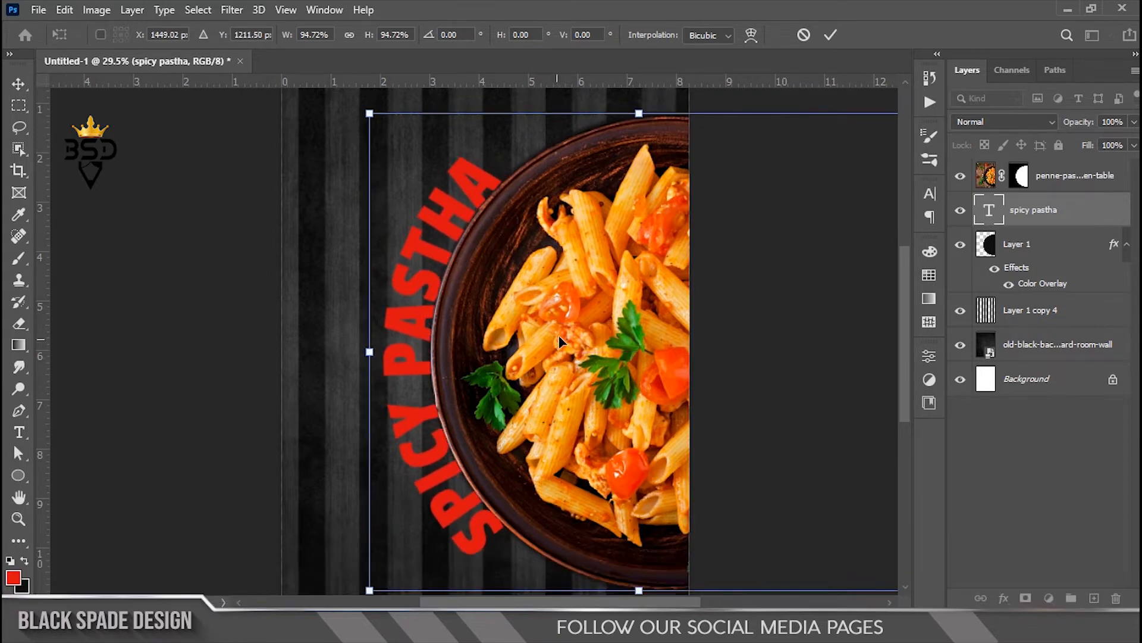
scroll(558, 337, "down", 4)
left_click_drag(764, 188, 744, 202)
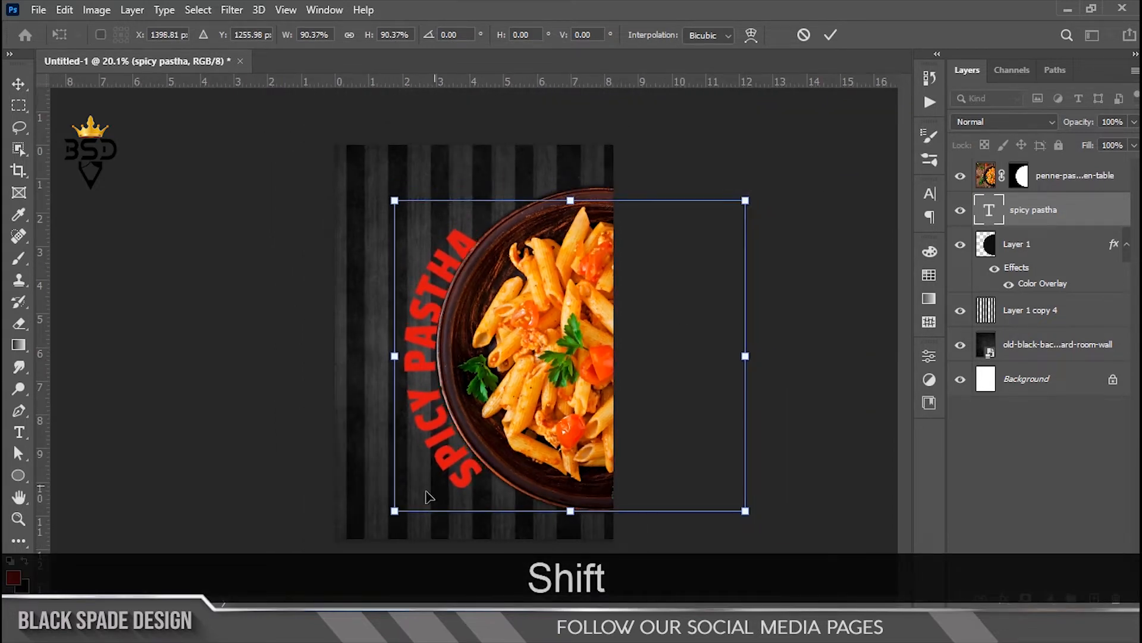
left_click_drag(395, 511, 400, 505)
scroll(570, 455, "down", 3)
left_click_drag(697, 225, 704, 226)
key("Return")
scroll(455, 348, "up", 3)
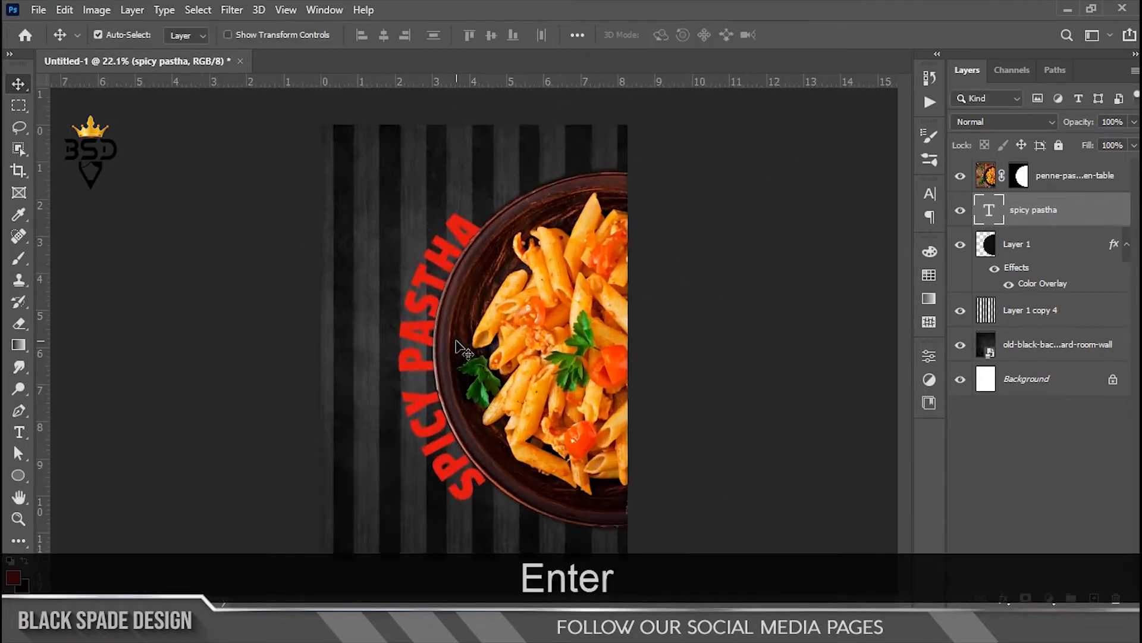
Step: Duplicate the title layer and scale the original up about 131% from centre
key("ctrl+j")
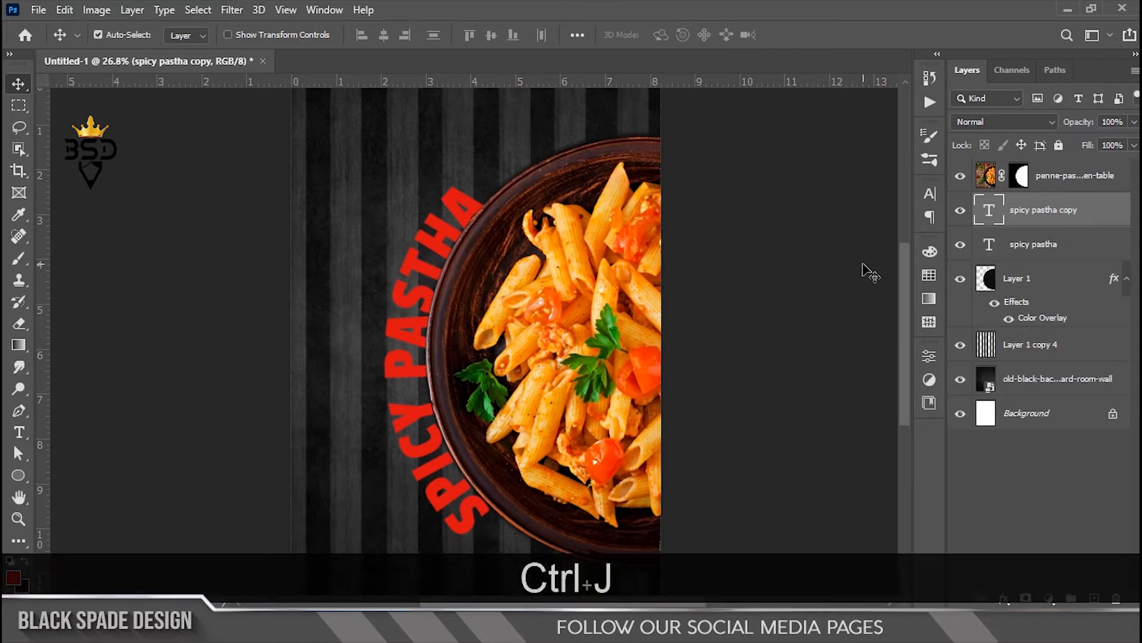
left_click(1038, 255)
scroll(395, 327, "down", 2)
key("ctrl+t")
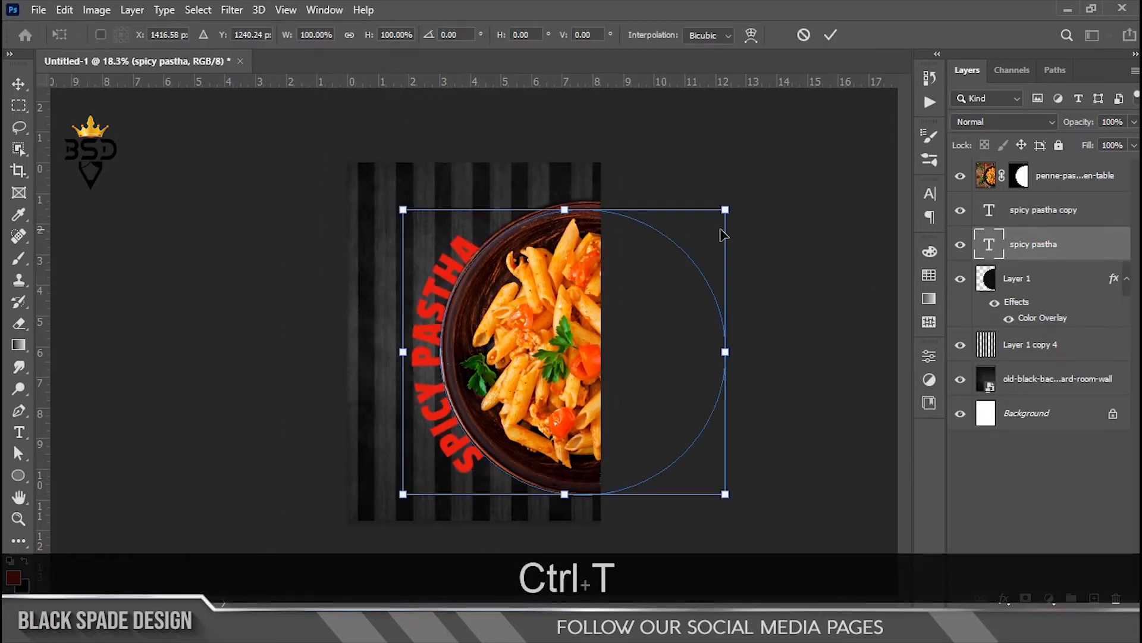
left_click_drag(729, 210, 803, 195)
key("Return")
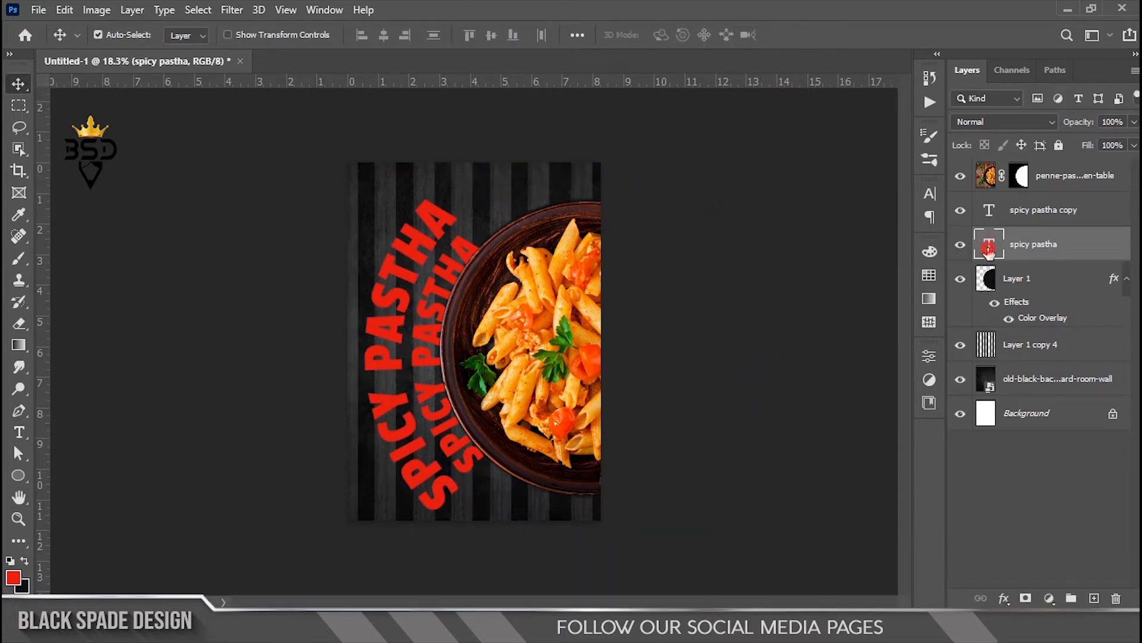
Step: Retype the enlarged text as '....WEEKEND SPECIAL FOOD....' in the Aquawax font
double_click(989, 249)
type(". . .")
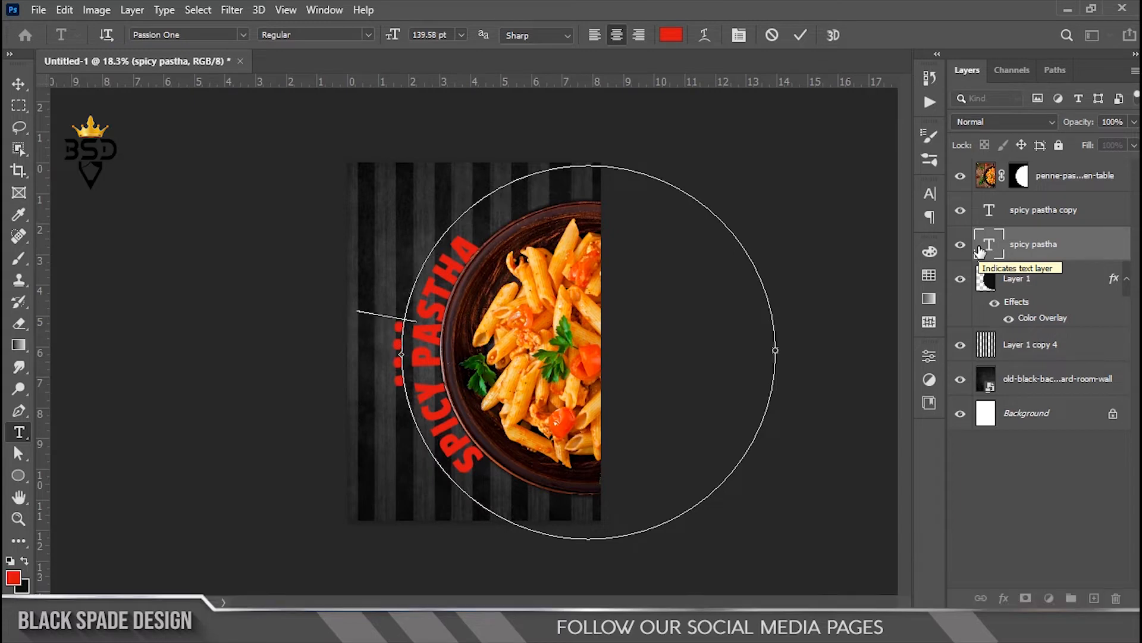
type("WEE")
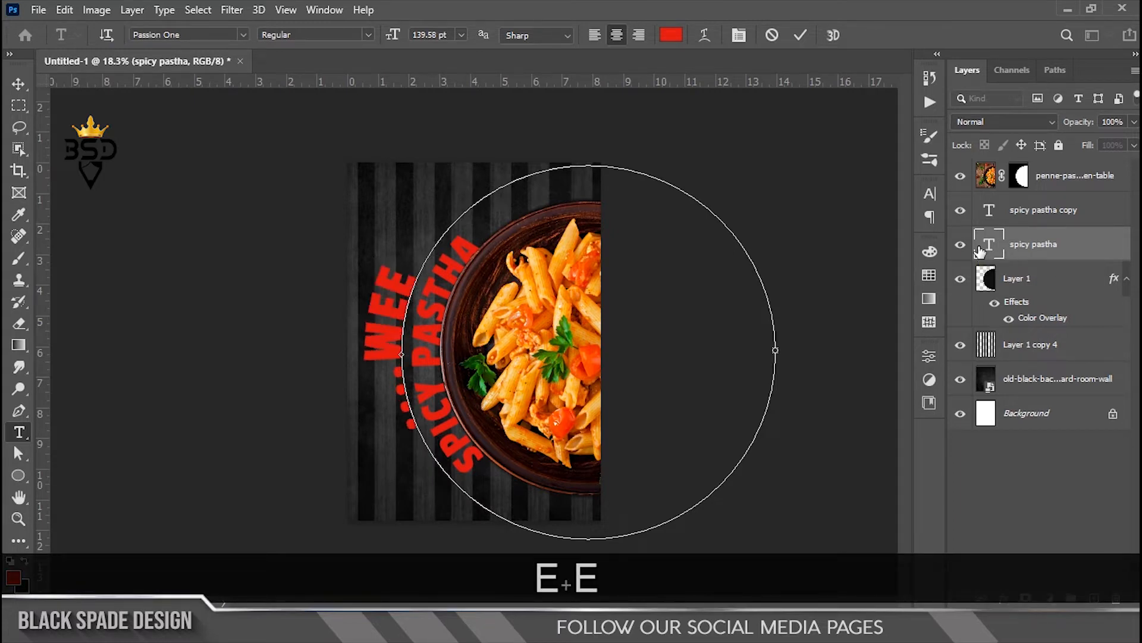
type("KEND ")
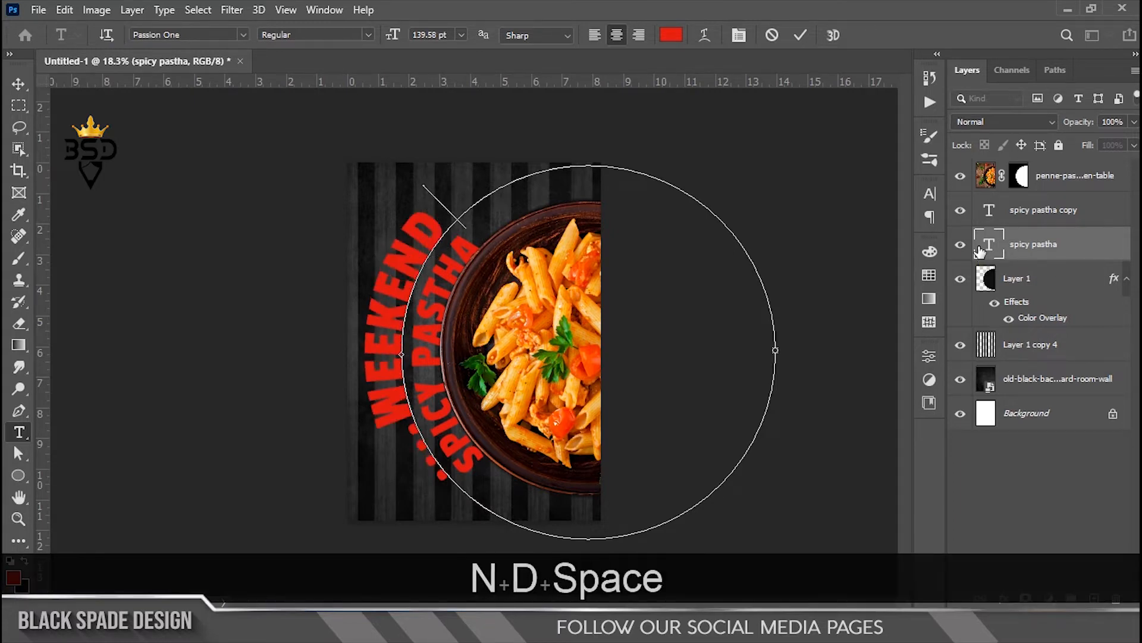
type("SPE")
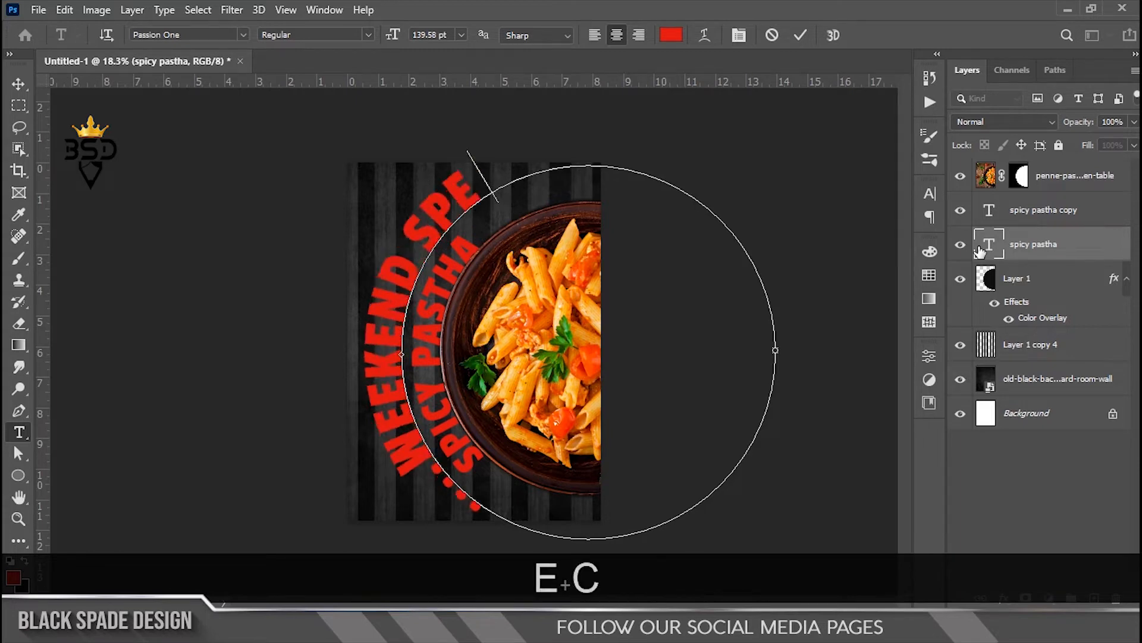
type("CIAL FOOD")
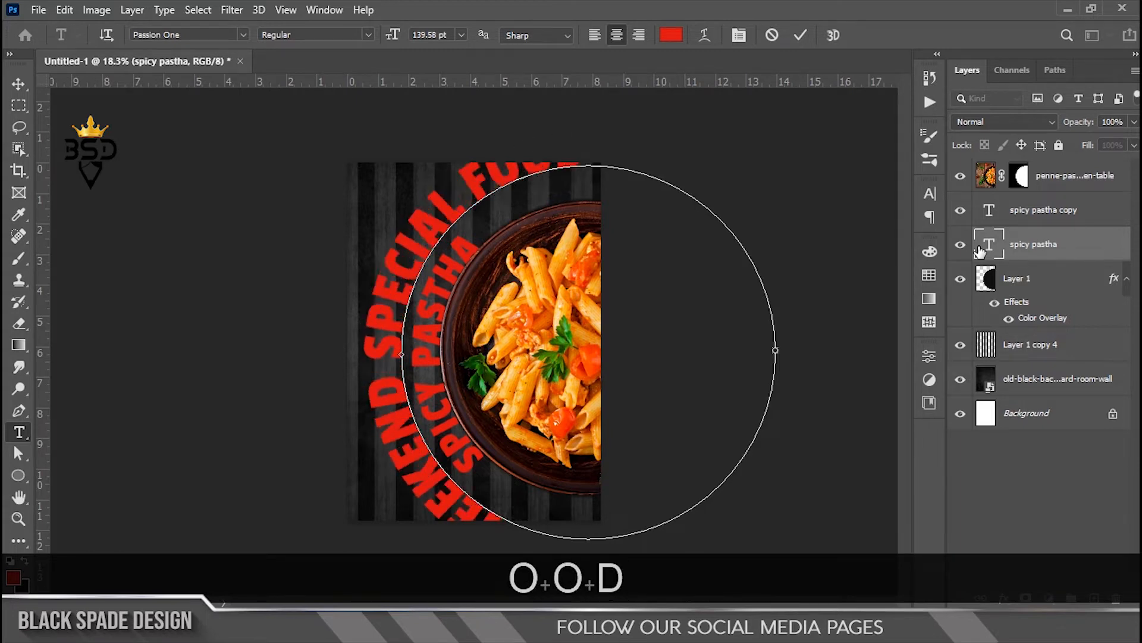
type("...")
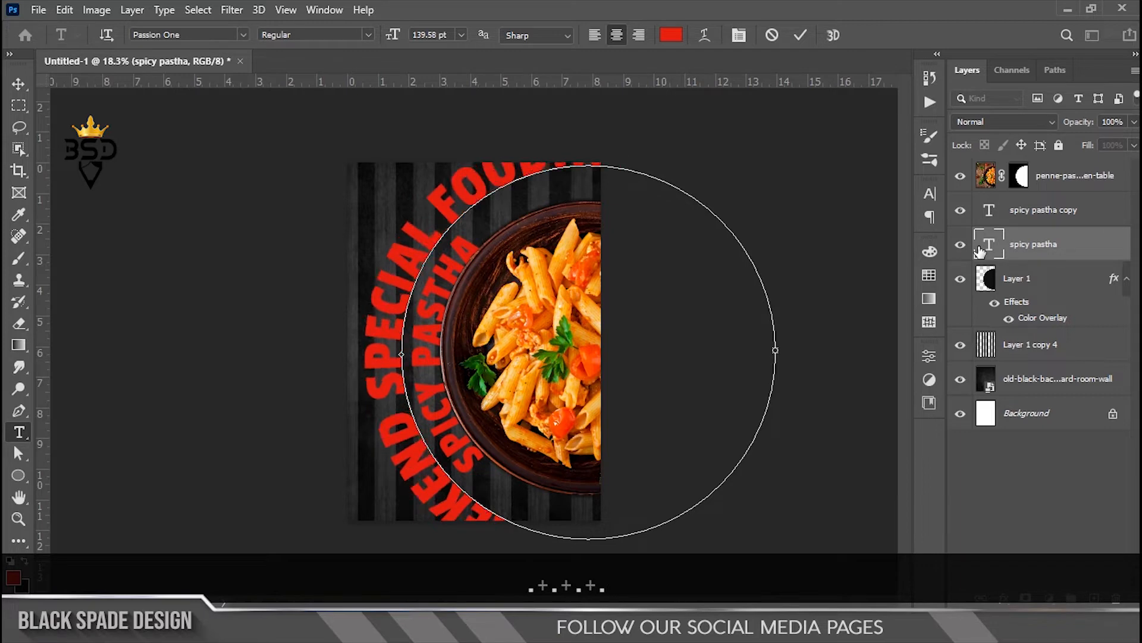
key("ctrl+a")
left_click(245, 34)
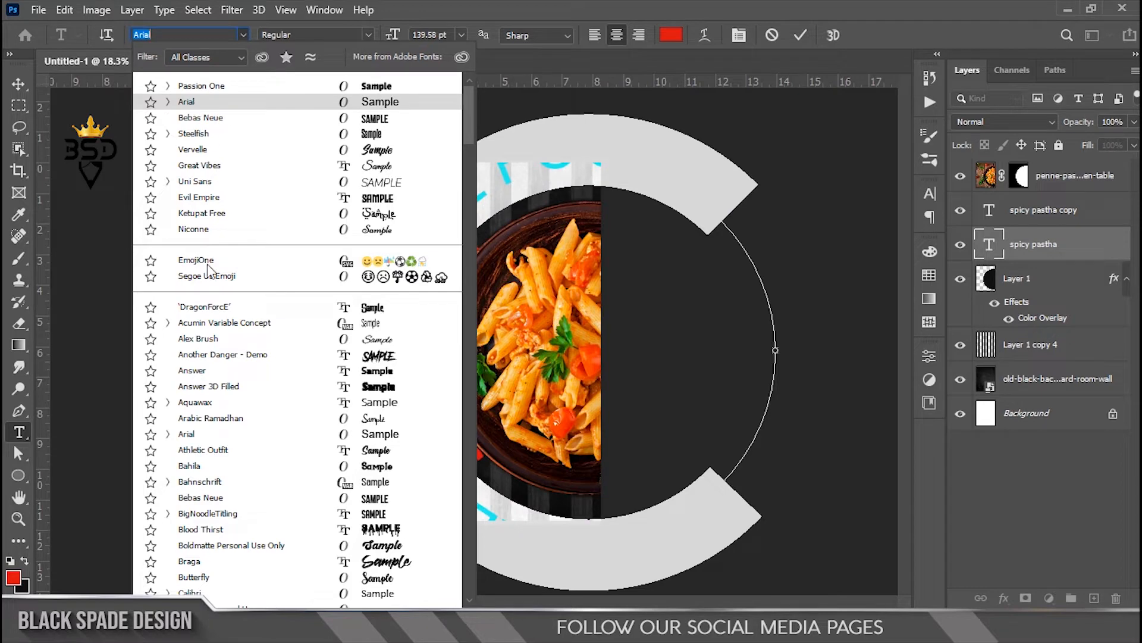
left_click(212, 400)
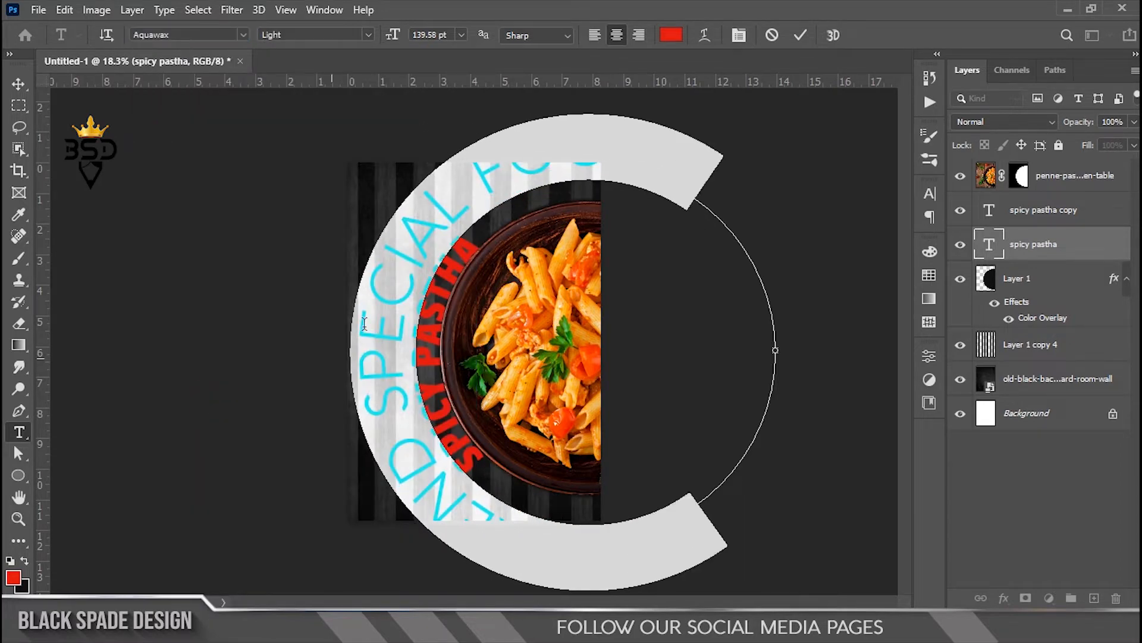
Step: Make the tagline Aquawax Black at 38 pt in white
left_click(360, 40)
left_click(323, 64)
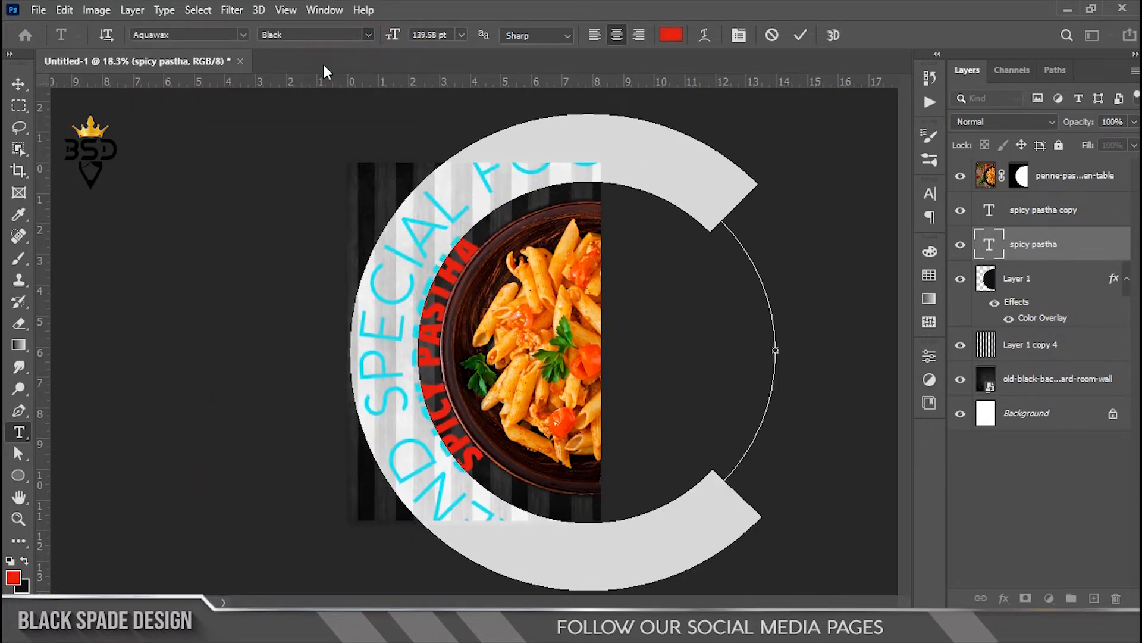
left_click_drag(402, 35, 308, 53)
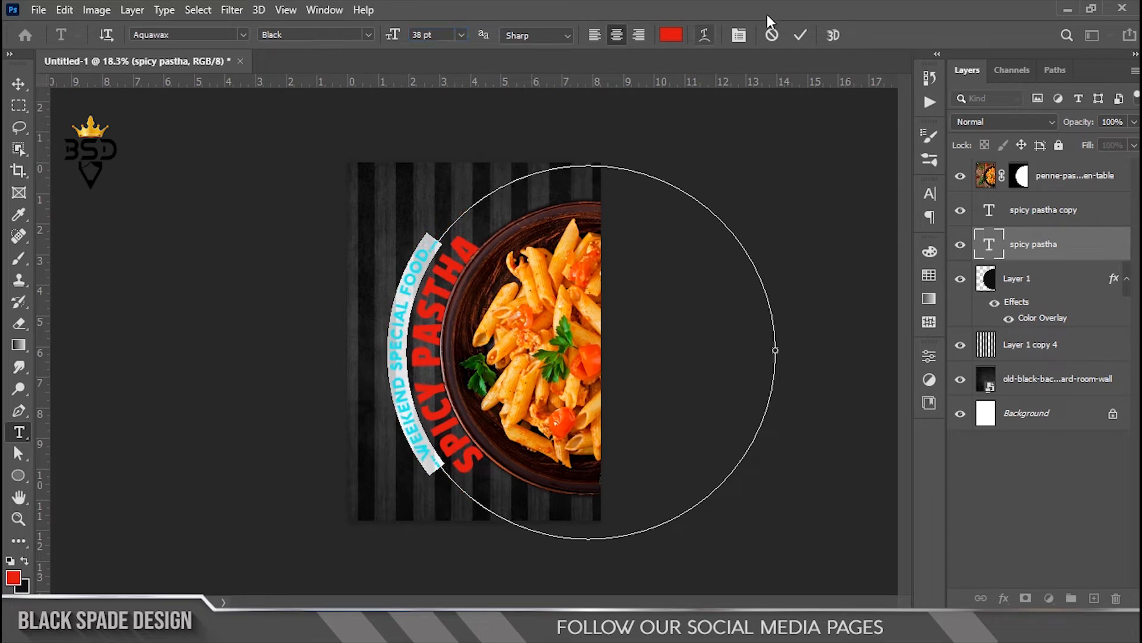
left_click(671, 35)
left_click(703, 242)
left_click(1053, 235)
Step: Commit the tagline and recolour the SPICY PASTHA title white
left_click(801, 34)
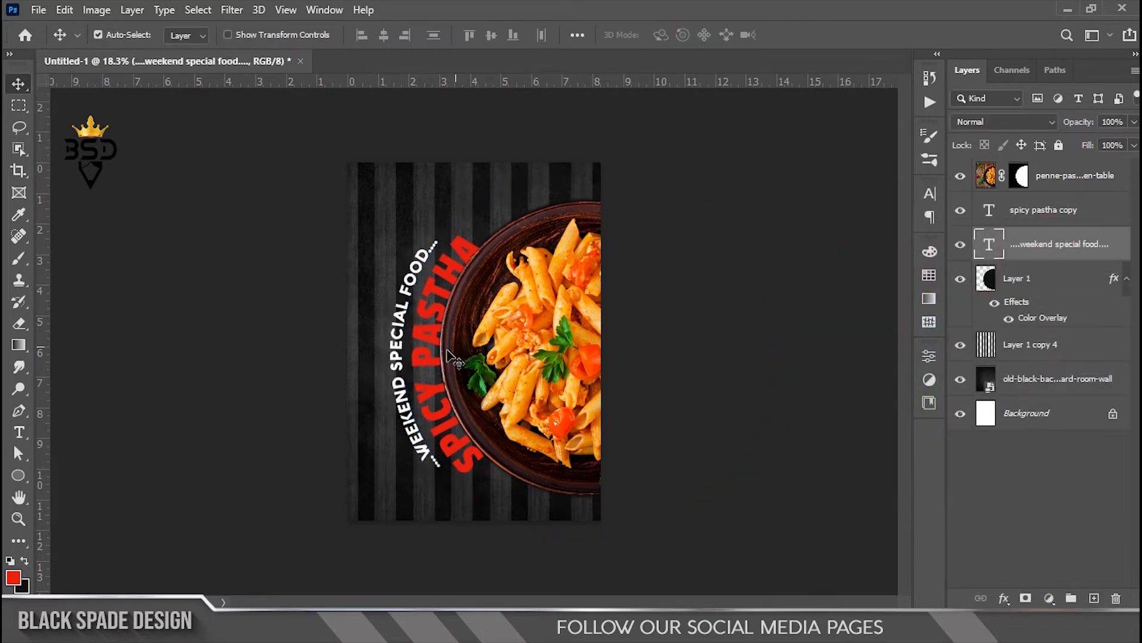
key("ctrl+plus")
double_click(987, 209)
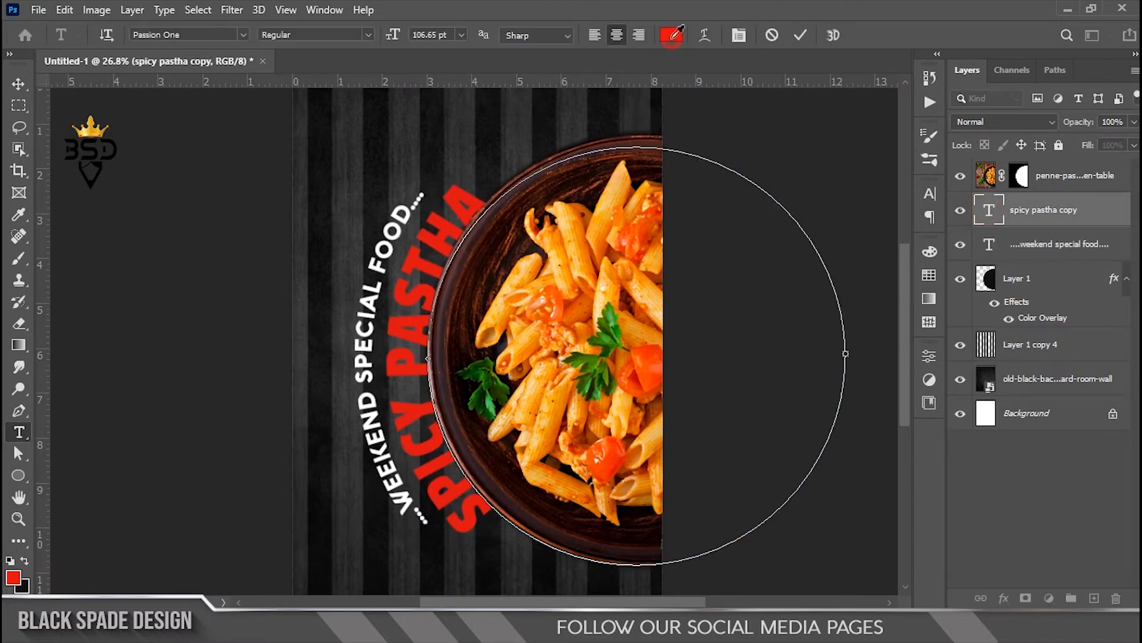
left_click(672, 35)
left_click(702, 242)
left_click(1057, 233)
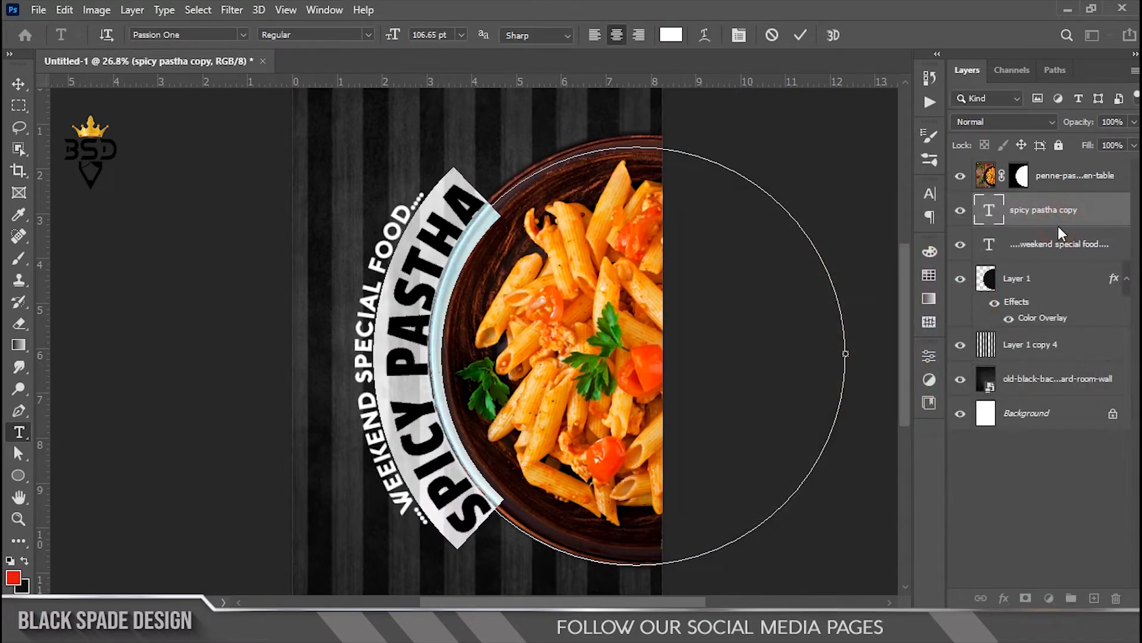
left_click(798, 38)
Step: Enlarge Layer 1's dark circle about 2%, to 102%
scroll(524, 333, "up", 3)
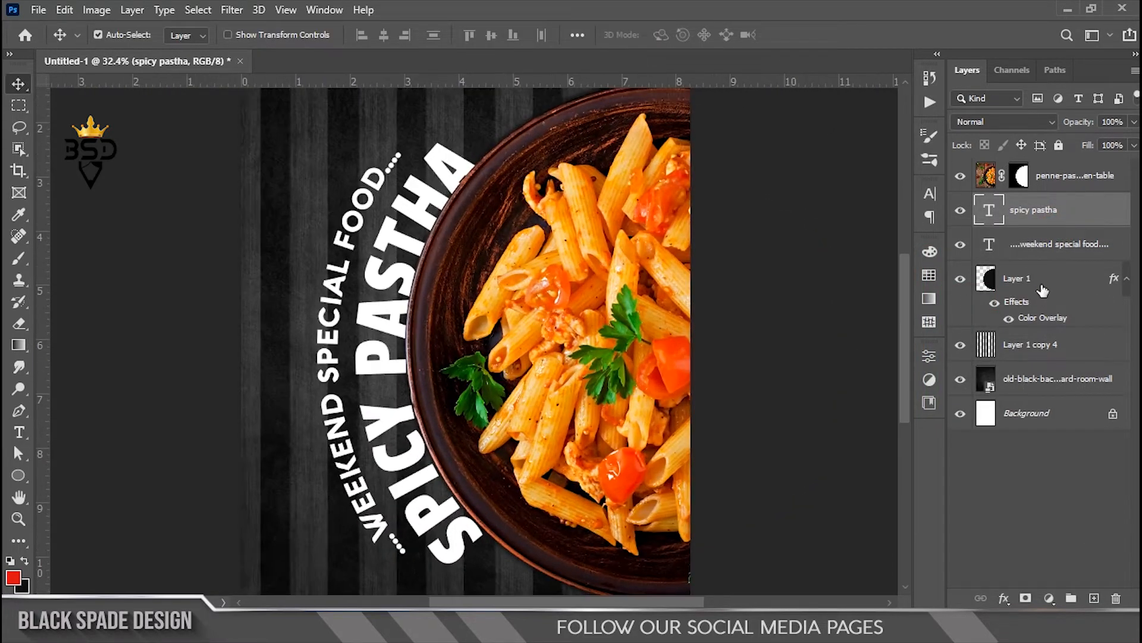
left_click(1042, 290)
key("ctrl+t")
scroll(626, 284, "down", 2)
left_click_drag(671, 148, 678, 143)
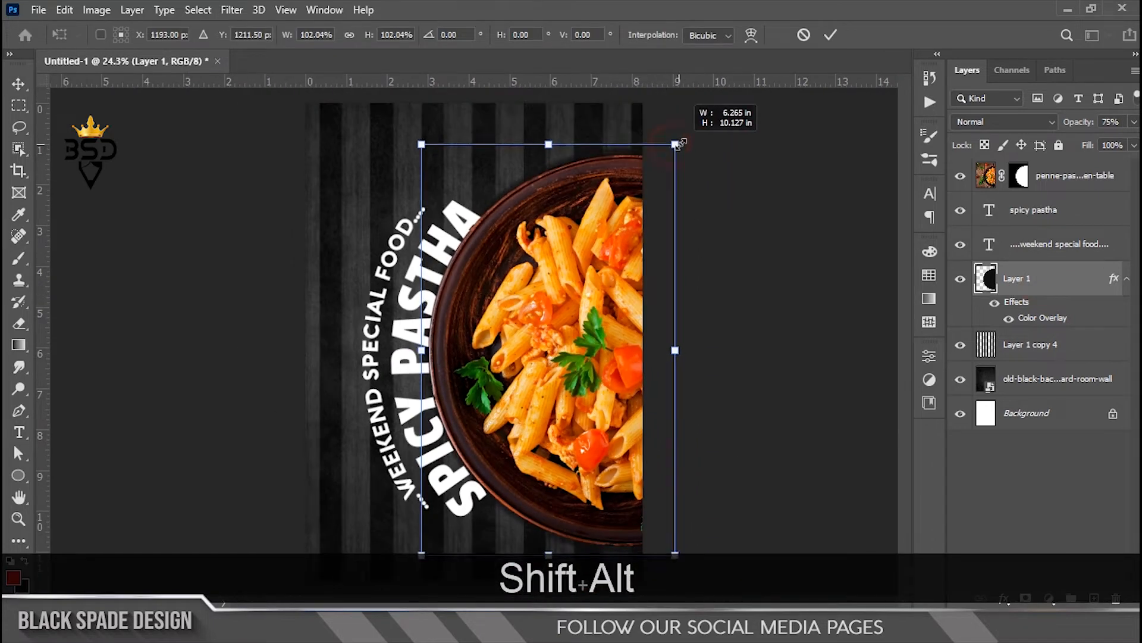
key("Return")
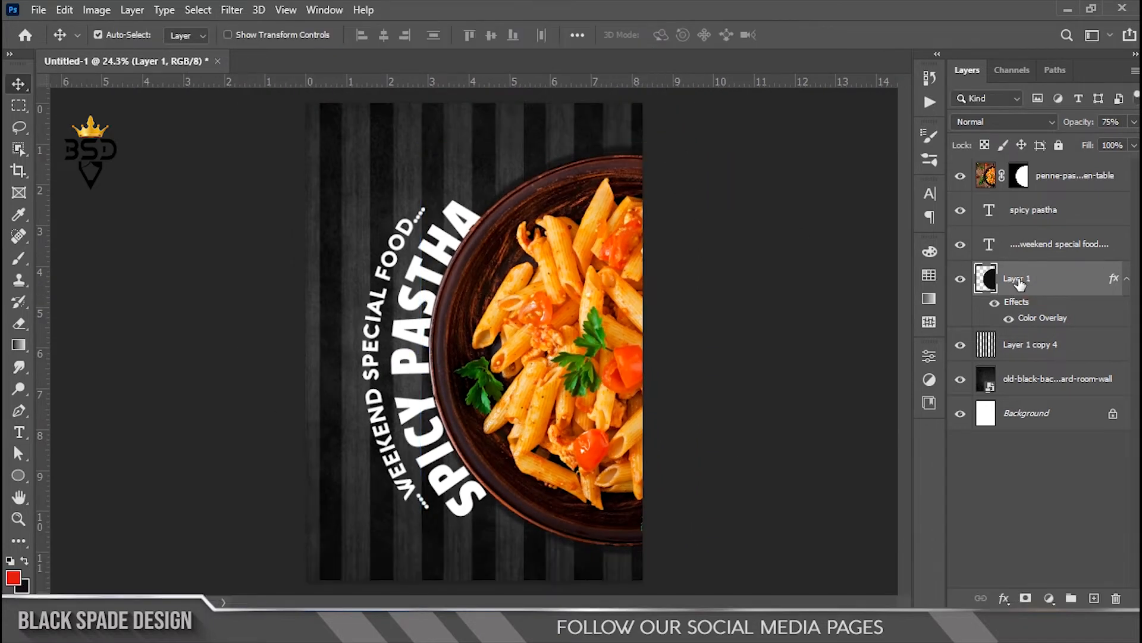
Step: Move both curved text layers beneath Layer 1
left_click(1022, 257)
left_click(1030, 211, "ctrl")
left_click_drag(1030, 211, 1032, 321)
scroll(482, 359, "down", 3)
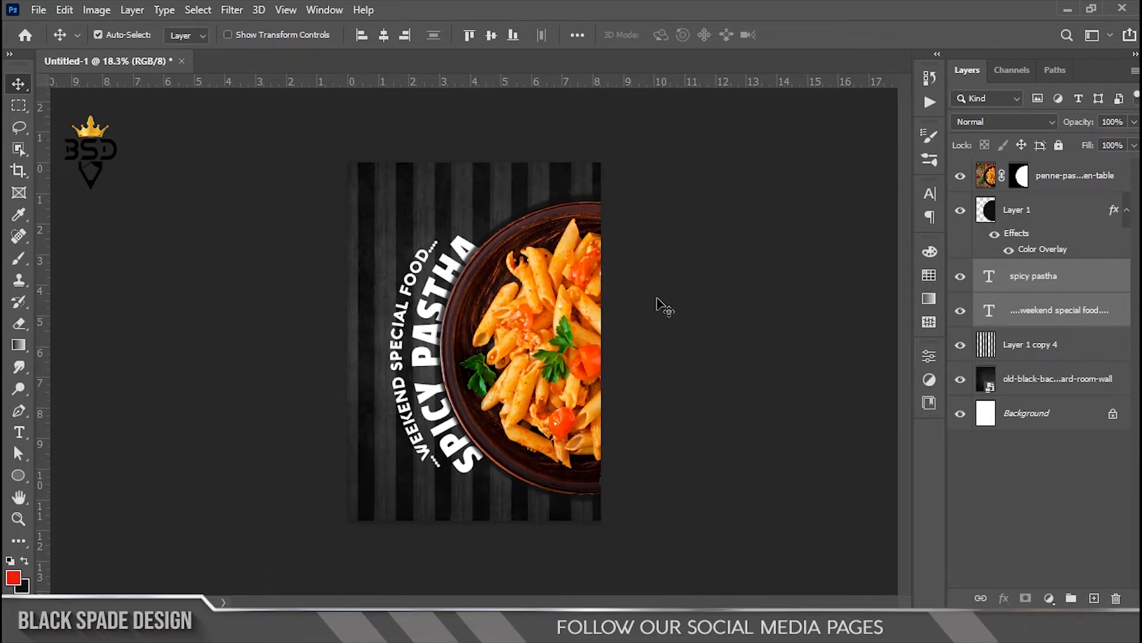
key("ctrl+t")
scroll(705, 242, "down", 1)
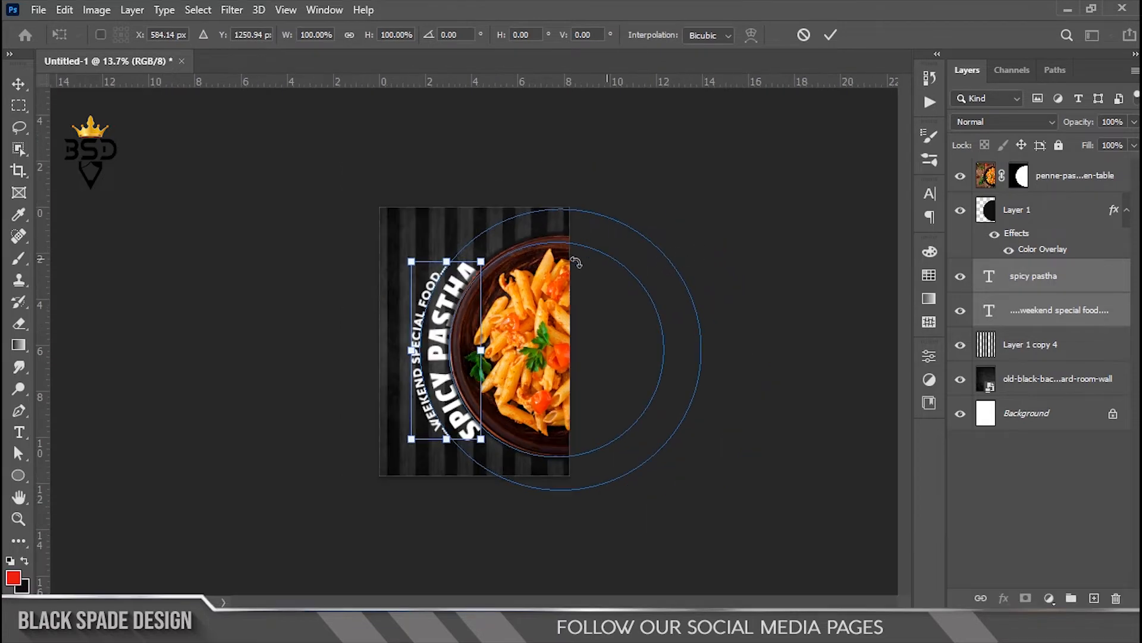
Step: Scale both curved text lines up together to about 111%
key("Return")
left_click(1022, 314)
left_click(1036, 281, "ctrl")
key("ctrl+t")
scroll(612, 263, "up", 1)
left_click_drag(484, 232, 512, 233)
scroll(437, 342, "up", 1)
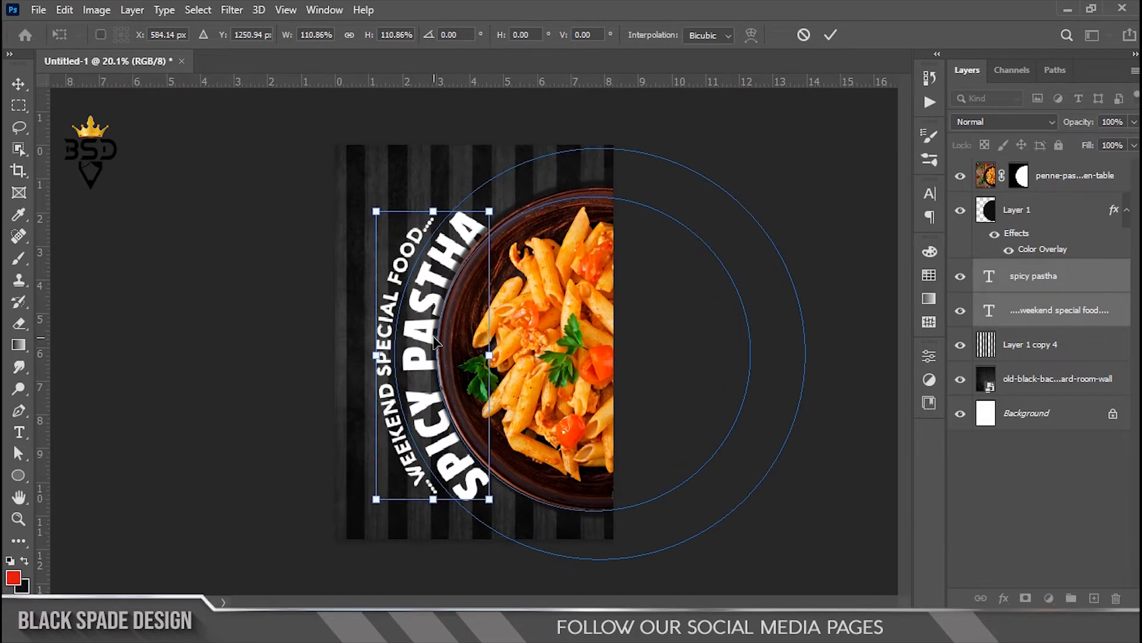
key("Return")
Step: Enlarge the WEEKEND SPECIAL FOOD line another 2% on its own
left_click(1036, 320)
key("ctrl+t")
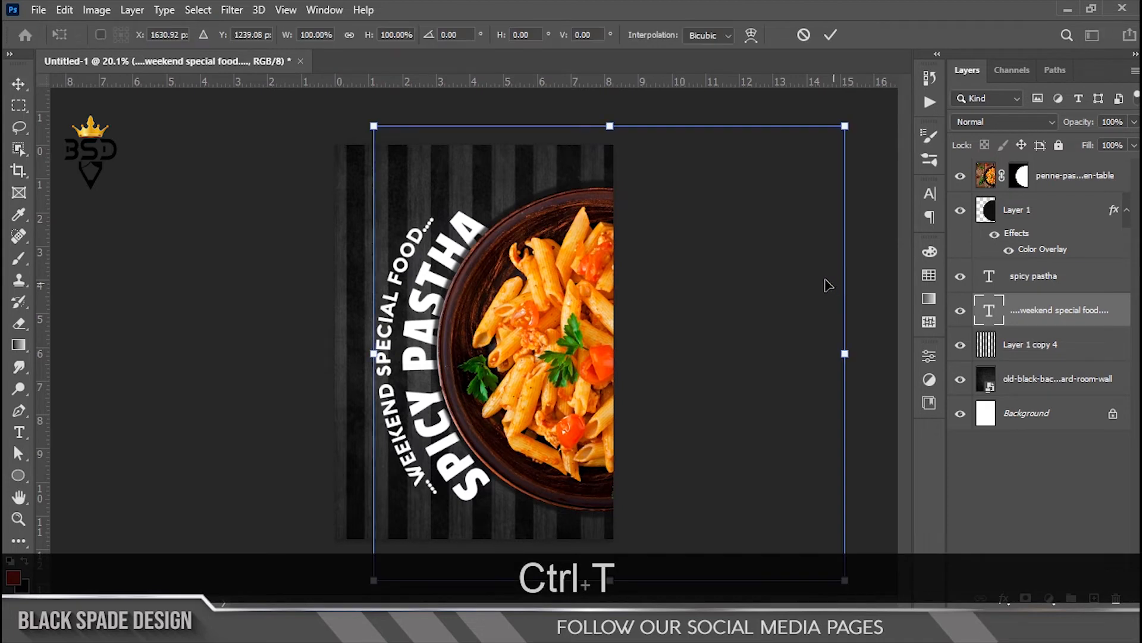
left_click_drag(845, 126, 851, 122)
key("Return")
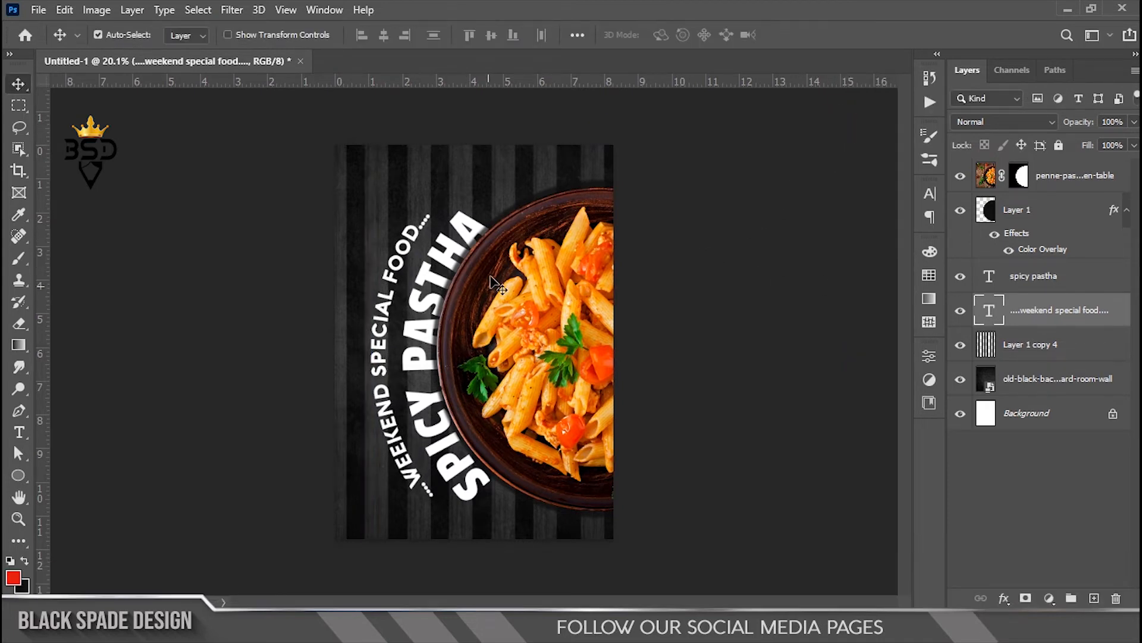
scroll(494, 280, "up", 1)
scroll(493, 280, "up", 4)
right_click(424, 175)
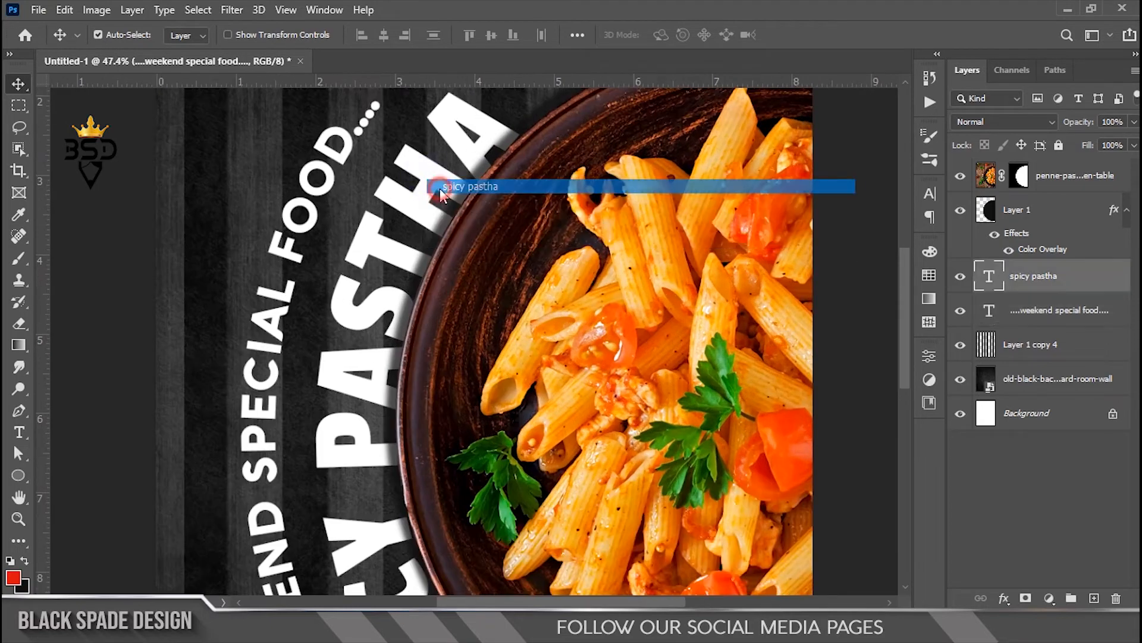
left_click(440, 188)
scroll(438, 201, "up", 1)
Step: Give the SPICY PASTHA title a 16 px grey #868686 stroke
left_click(1004, 598)
left_click(1036, 471)
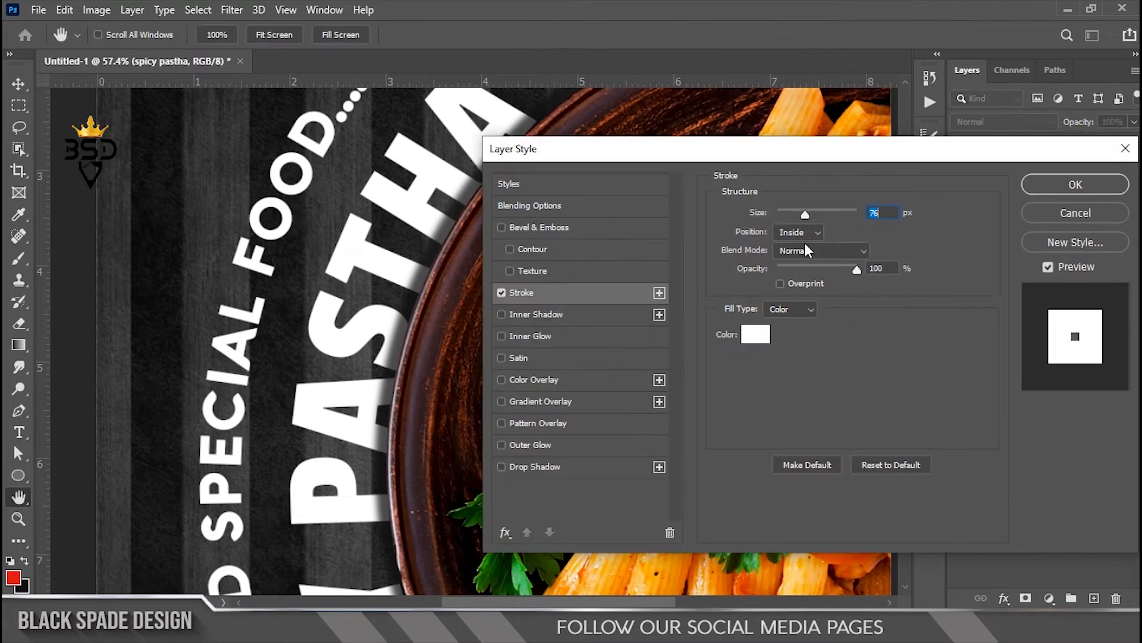
left_click(764, 337)
left_click_drag(726, 334, 694, 341)
left_click(1076, 236)
left_click_drag(794, 213, 786, 213)
Step: Add an Inner Shadow and a 65% opacity Drop Shadow to the title
left_click(559, 315)
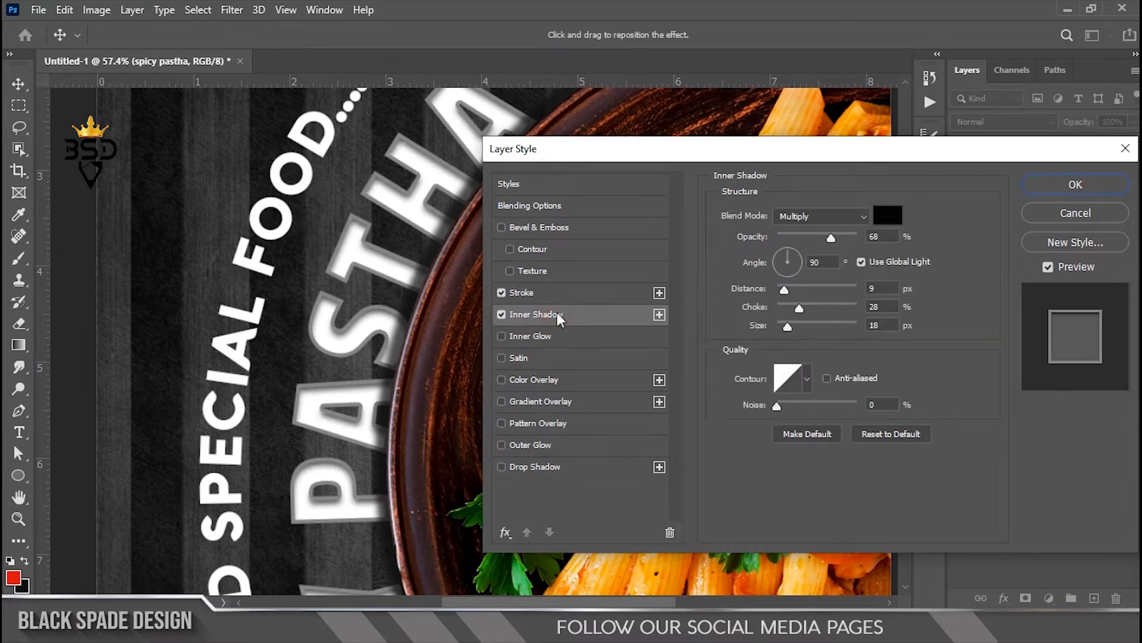
left_click(522, 470)
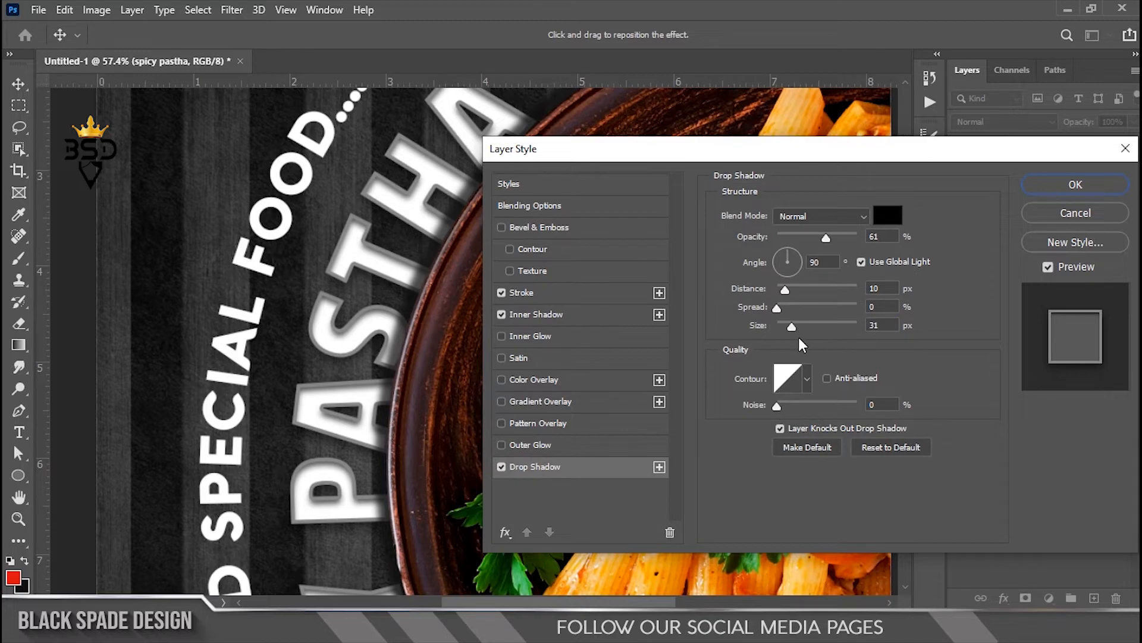
left_click_drag(826, 237, 829, 236)
left_click(1062, 186)
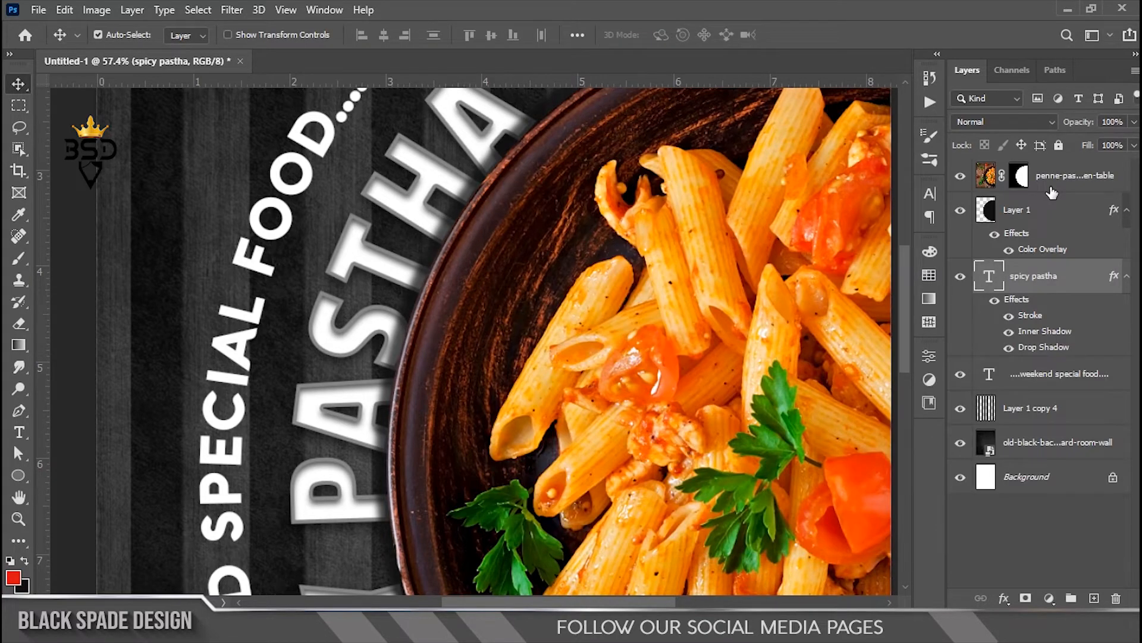
Step: Nudge the penne plate and its backing circle (Layer 1) slightly to the left
scroll(491, 249, "down", 4)
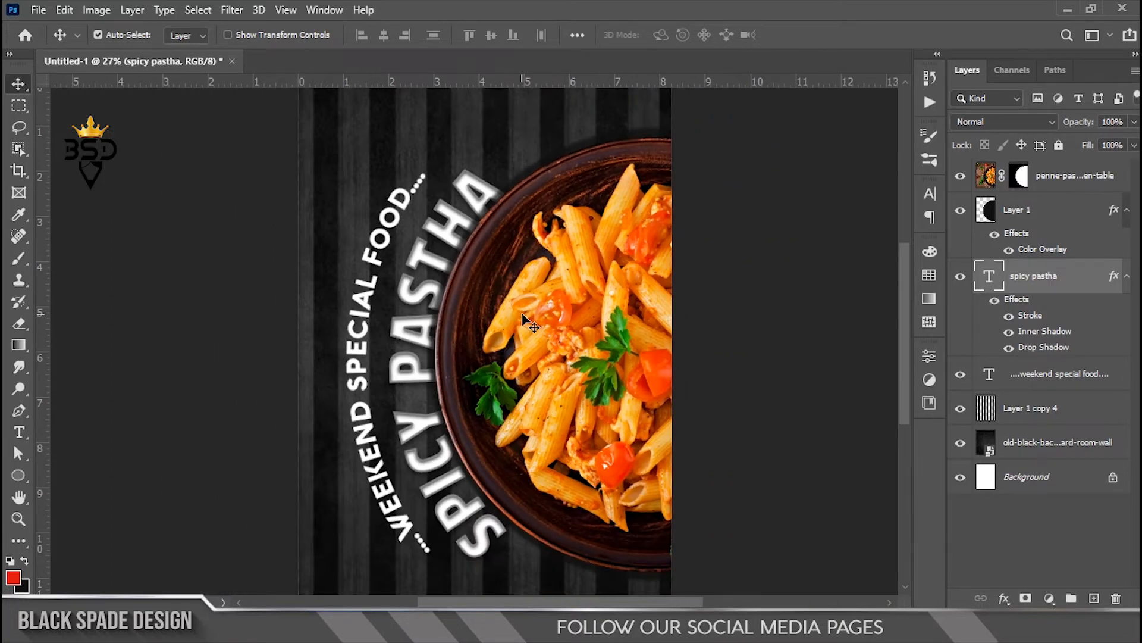
scroll(500, 339, "up", 3)
scroll(499, 339, "down", 3)
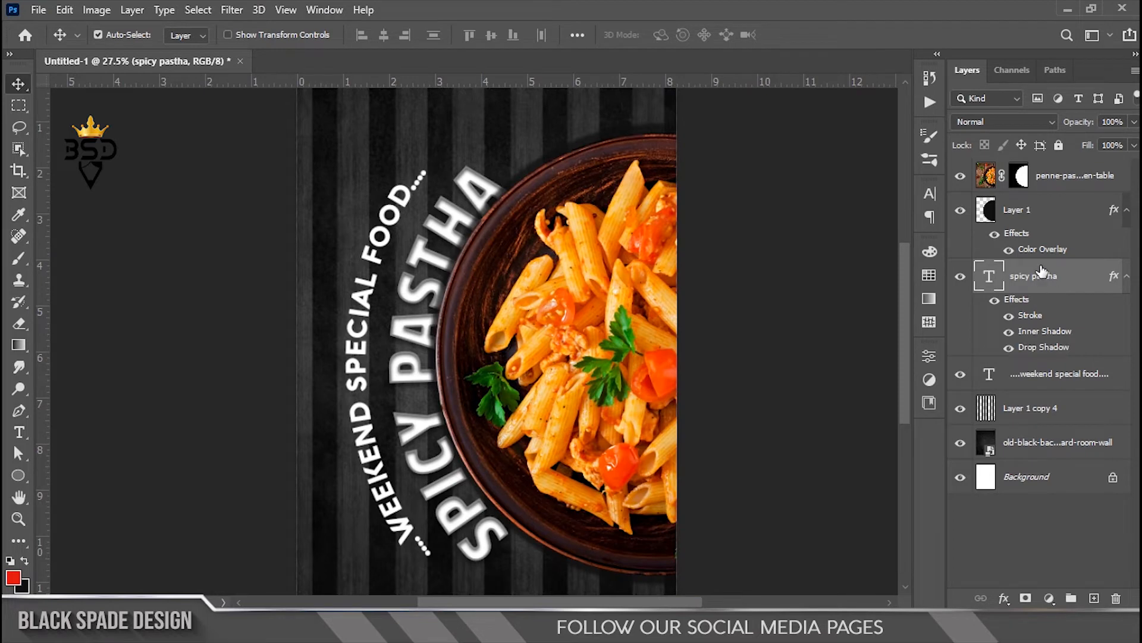
left_click(1042, 213)
left_click(1071, 175, "ctrl")
key("ctrl+t")
key("Left")
key("Left")
key("Left")
key("Left")
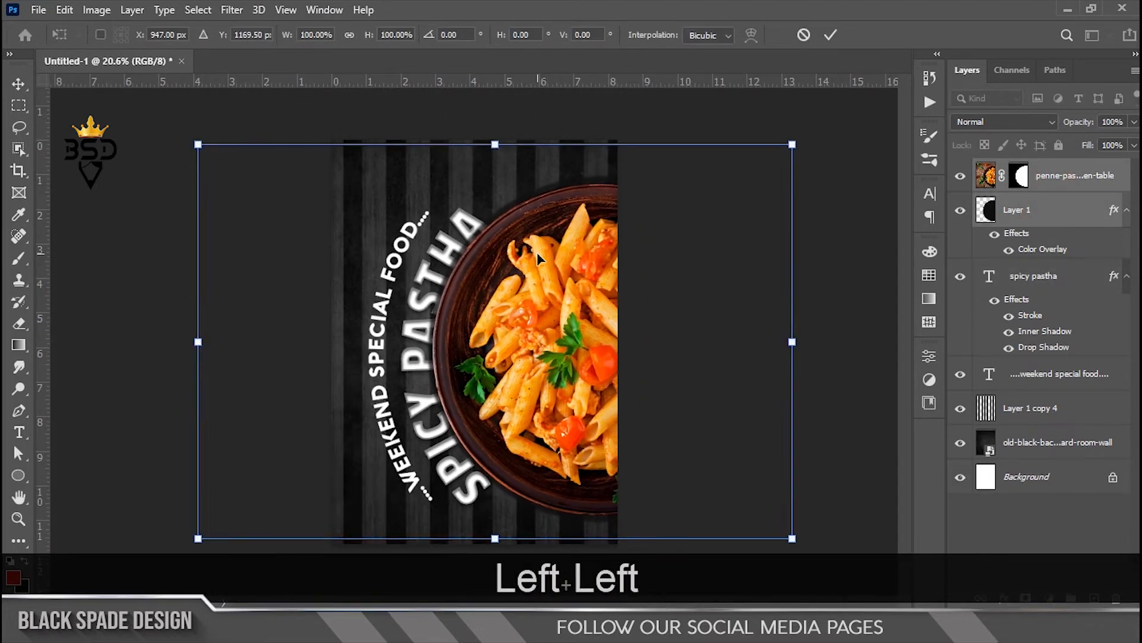
key("Left")
scroll(536, 255, "down", 3)
scroll(701, 206, "up", 2)
key("Return")
Step: Shift the SPICY PASTHA title left and scale it down to about 95%
scroll(465, 357, "up", 2)
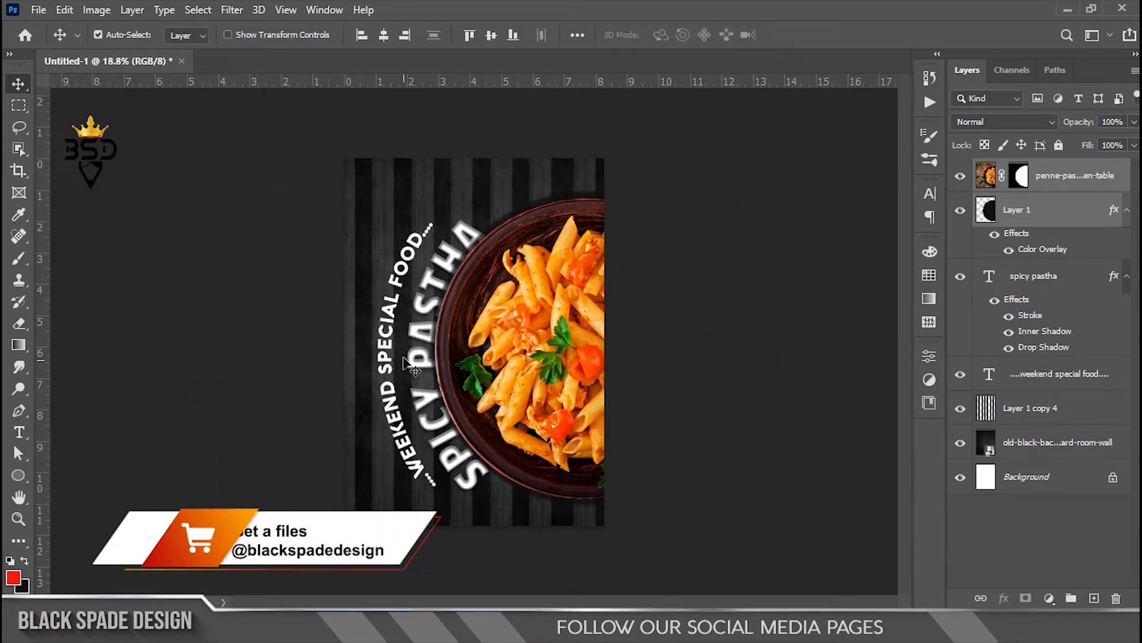
left_click(1046, 285)
key("Left")
key("Left")
key("Left")
key("Left")
key("Left")
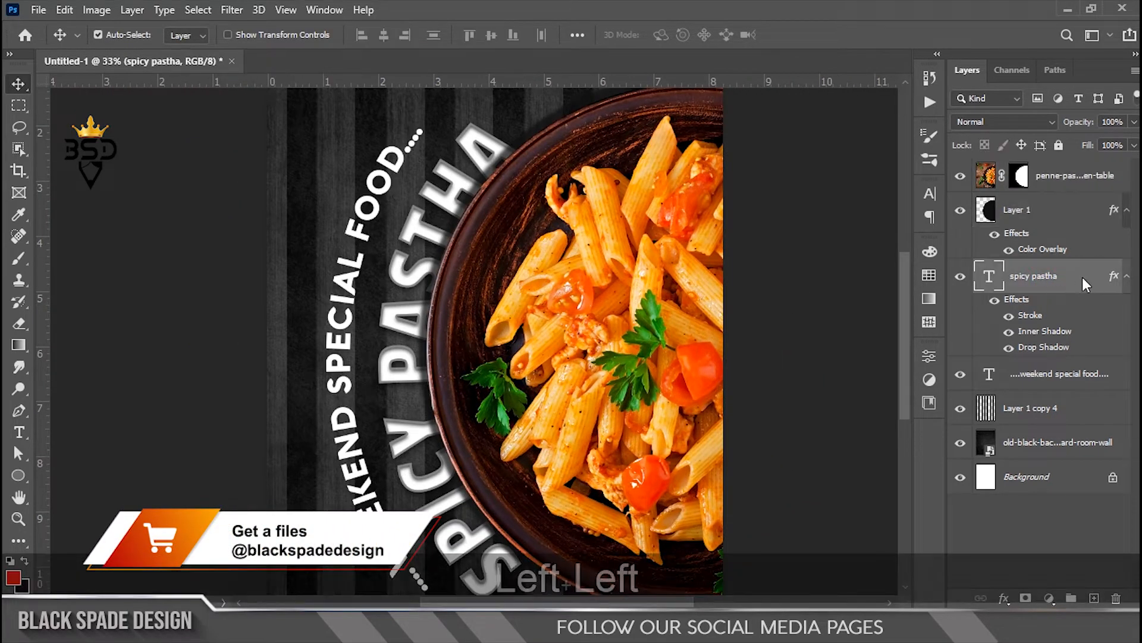
scroll(618, 257, "down", 1)
key("ctrl+t")
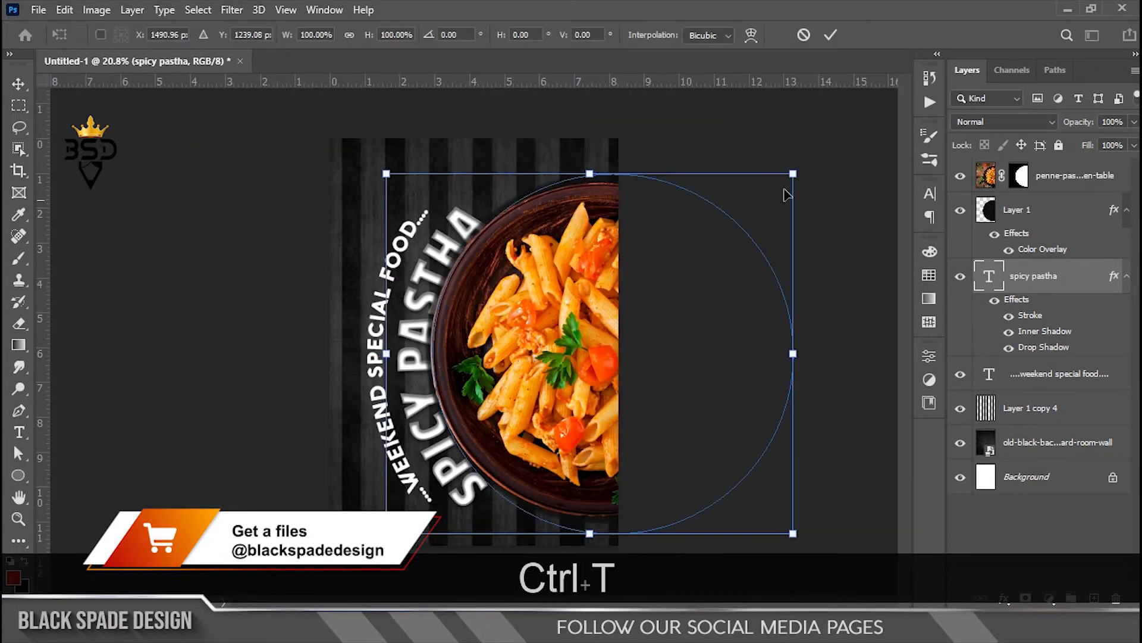
left_click_drag(799, 171, 787, 179)
left_click_drag(793, 537, 775, 529)
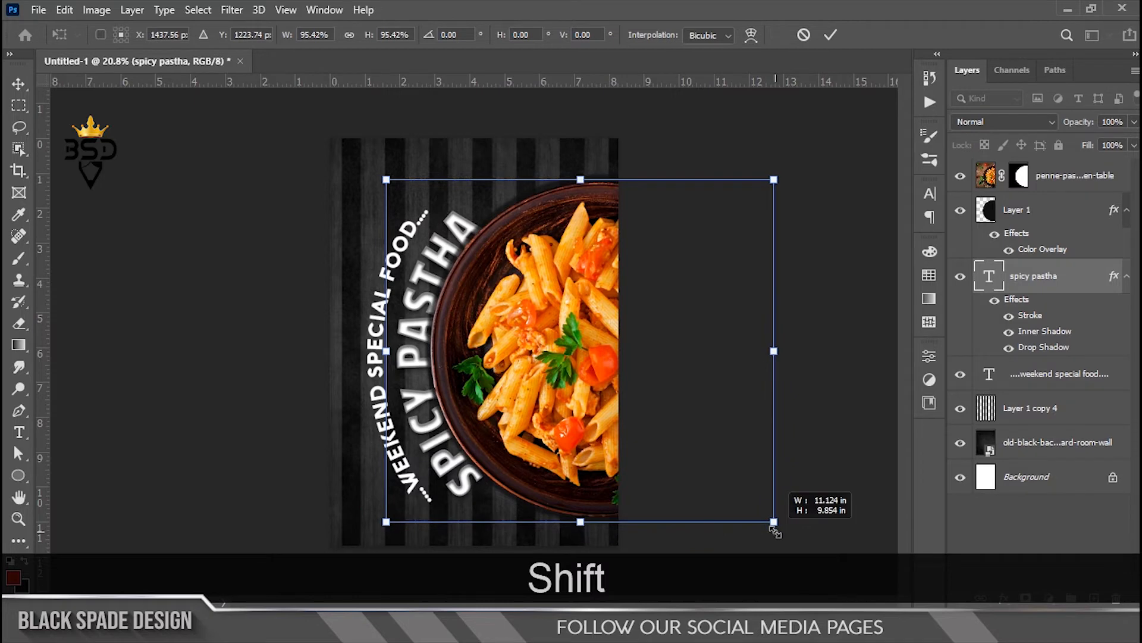
key("Return")
scroll(452, 369, "up", 3)
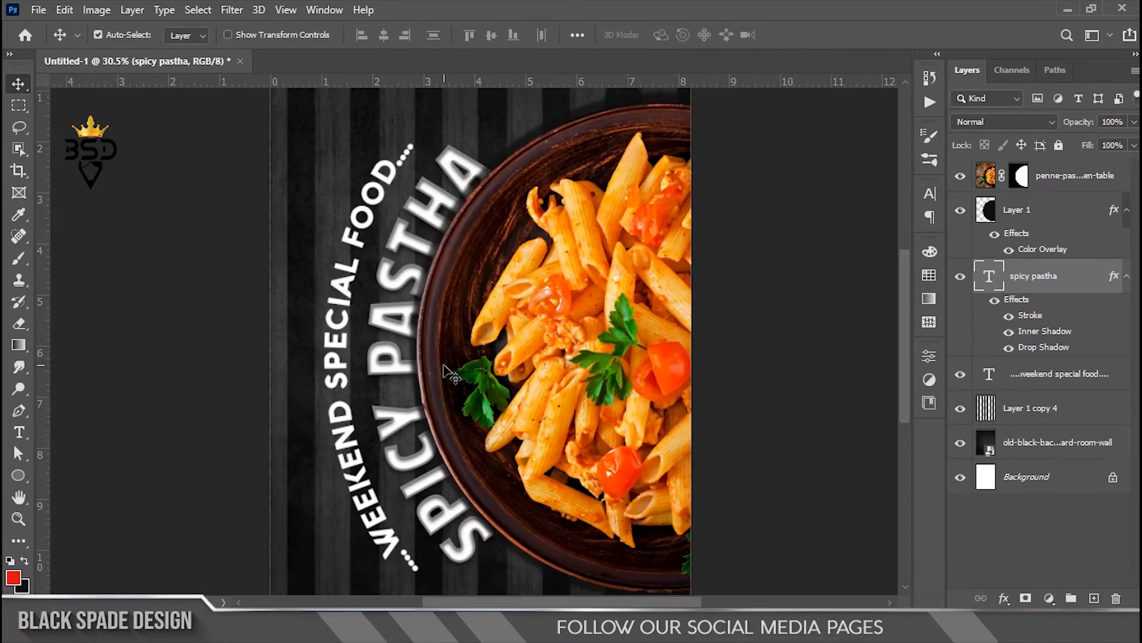
key("Left")
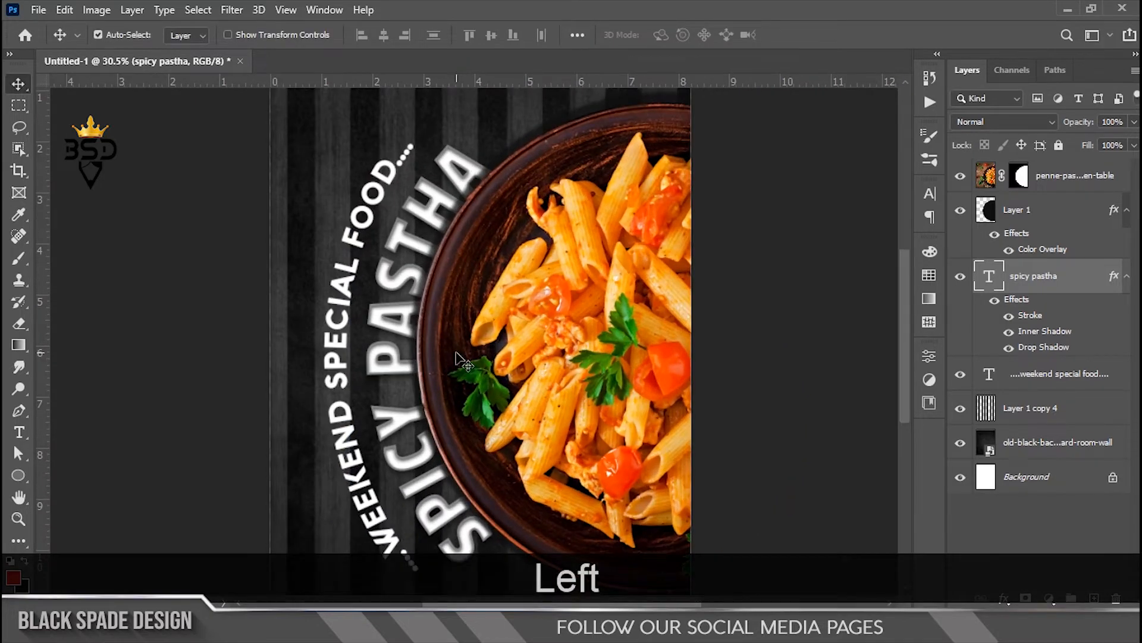
Step: Select the penne photo layer and bring up the shape tool choices
scroll(458, 359, "down", 2)
scroll(461, 381, "down", 3)
scroll(463, 380, "up", 5)
key("space")
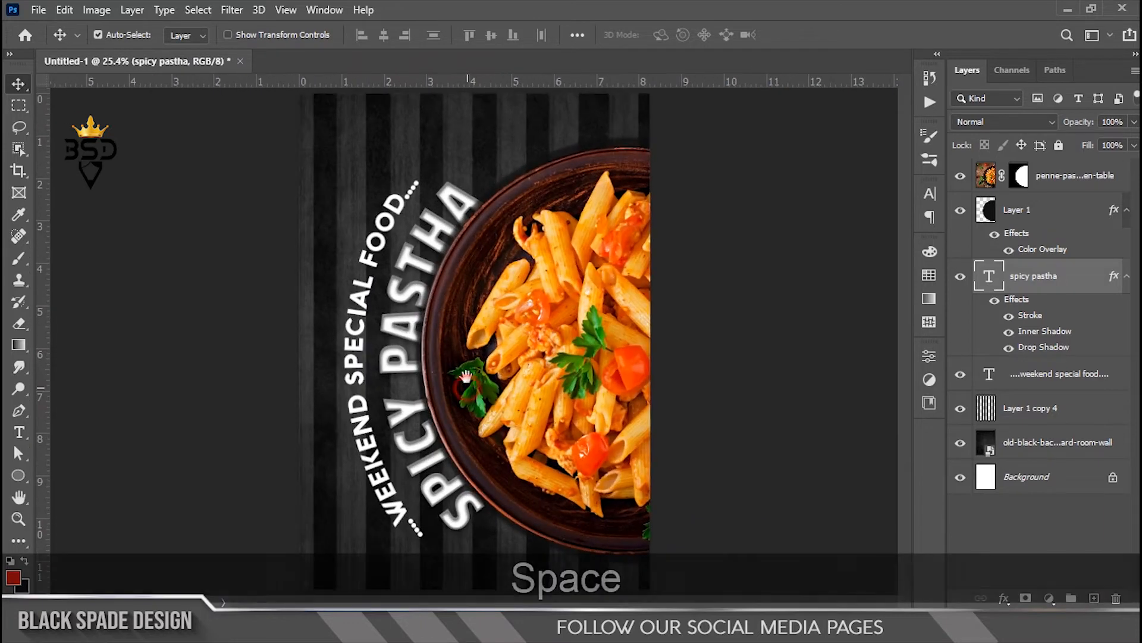
scroll(464, 378, "down", 3)
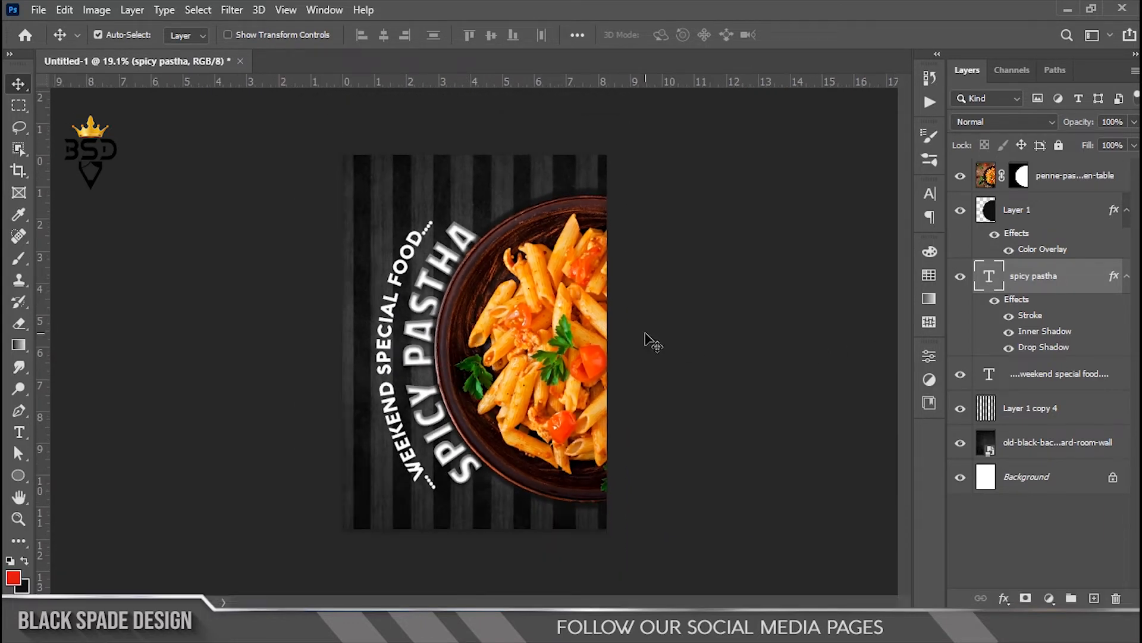
scroll(653, 342, "up", 2)
key("space")
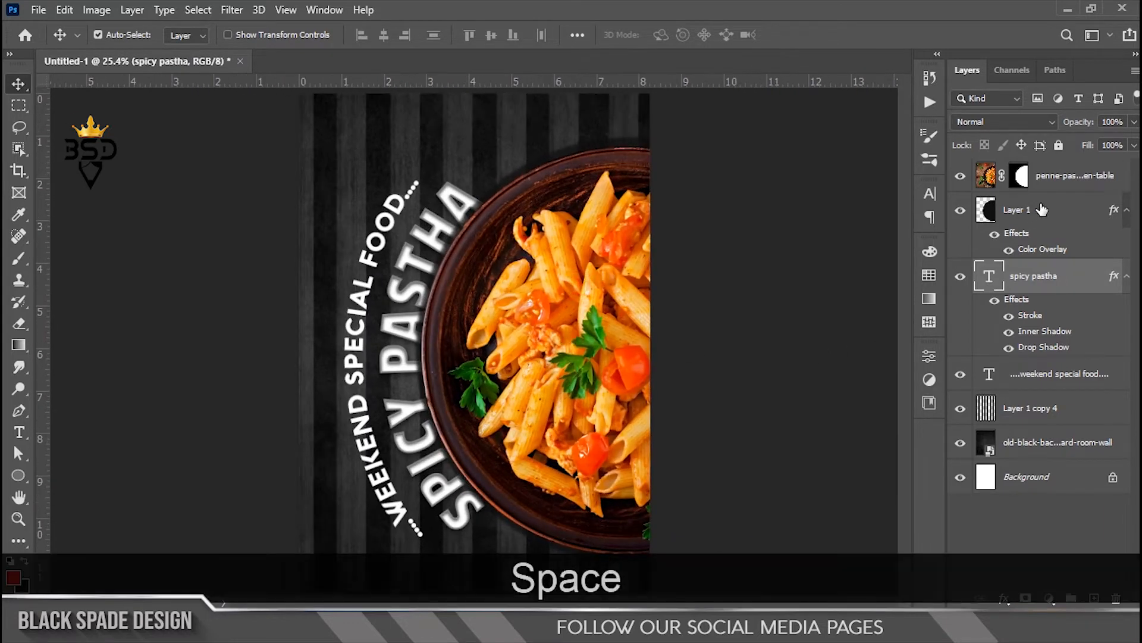
left_click(529, 282)
left_click(23, 479)
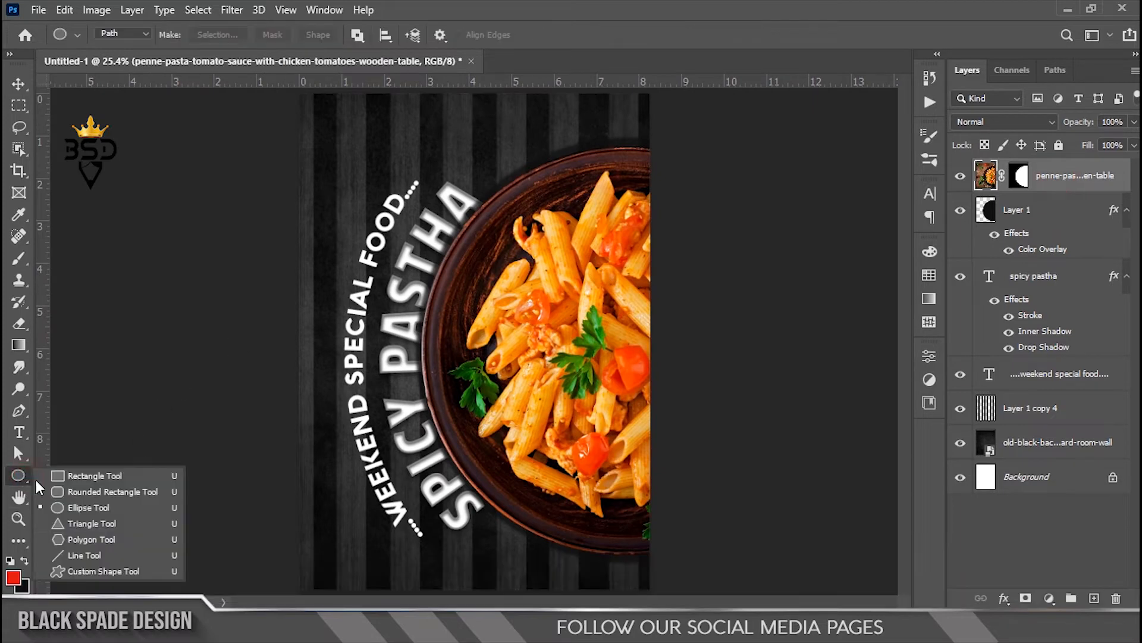
Step: Draw a filled Seal custom shape over the pasta and enlarge it to about 124%
left_click(77, 566)
scroll(536, 212, "up", 3)
key("space")
left_click_drag(536, 210, 428, 324)
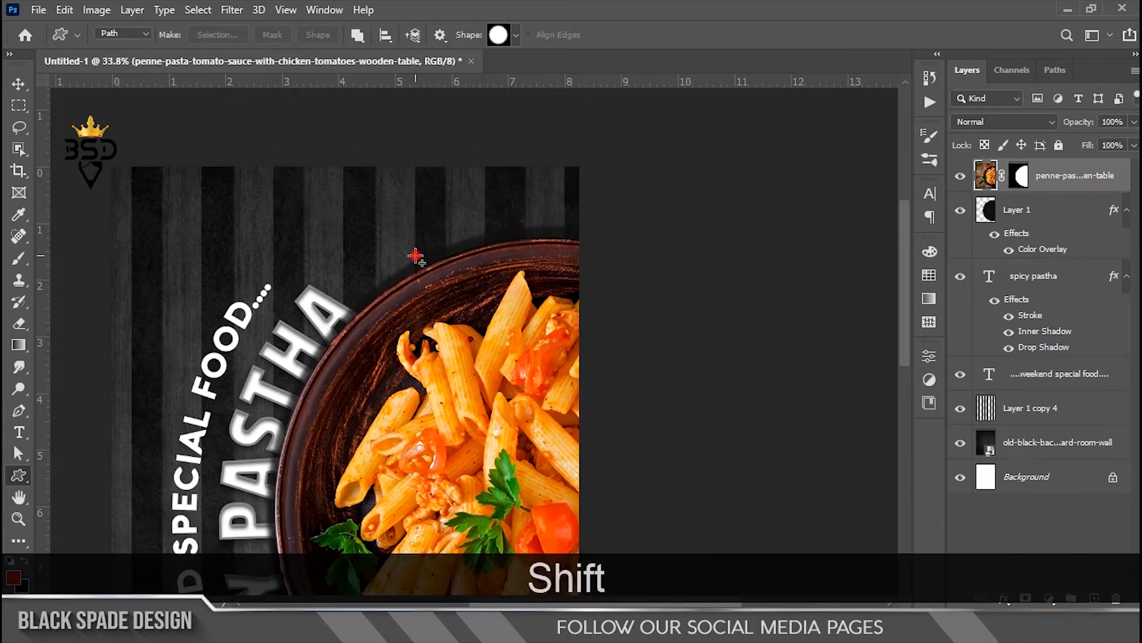
key("ctrl+z")
left_click(122, 47)
mouse_move(399, 261)
left_mouse_down()
mouse_move(509, 327)
mouse_move(506, 363)
mouse_move(428, 301)
left_mouse_up()
key("v")
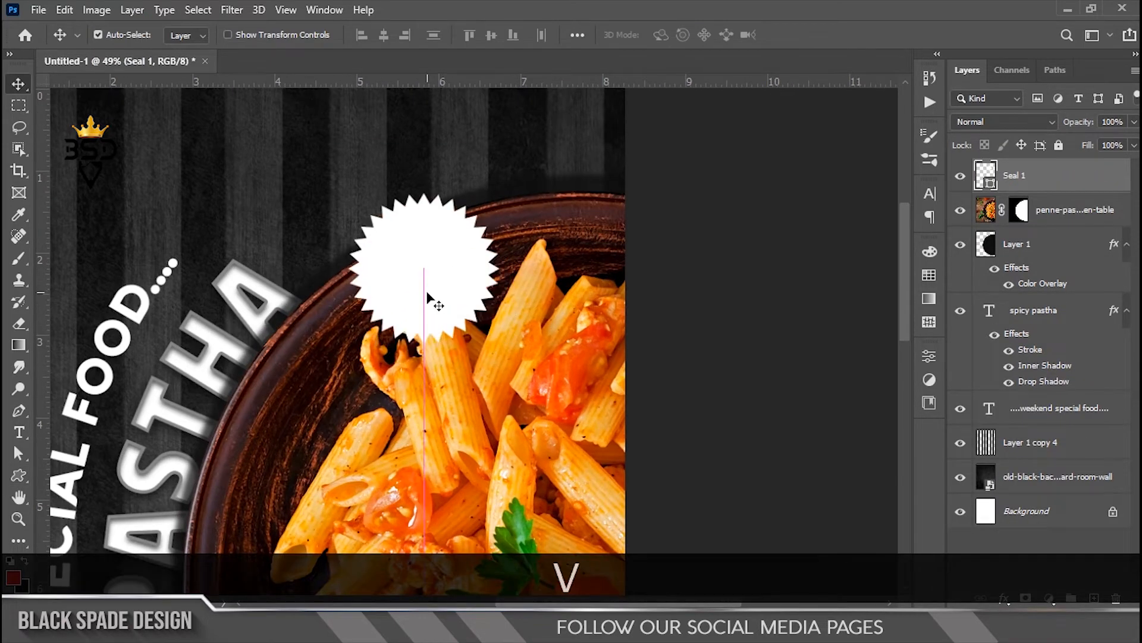
scroll(429, 301, "down", 1)
key("ctrl+t")
left_click_drag(473, 228, 496, 222)
key("Return")
Step: Colour the seal near-black #0b0b0b, sampled from the dark background
scroll(424, 267, "down", 4)
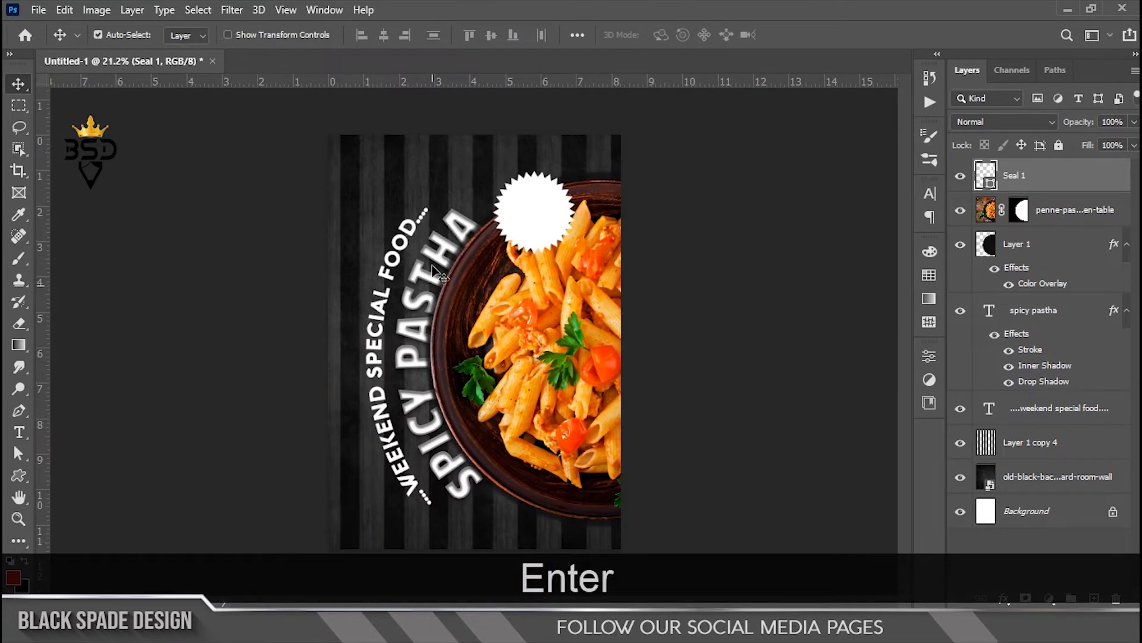
scroll(548, 221, "up", 6)
left_click_drag(549, 194, 499, 302)
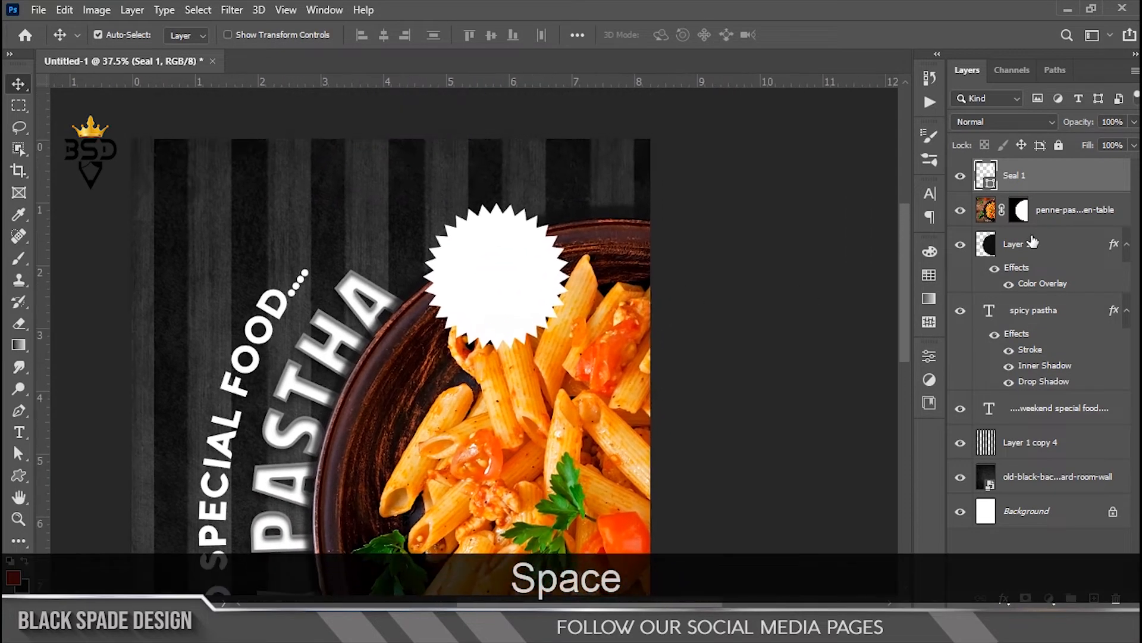
double_click(989, 186)
left_click(343, 201)
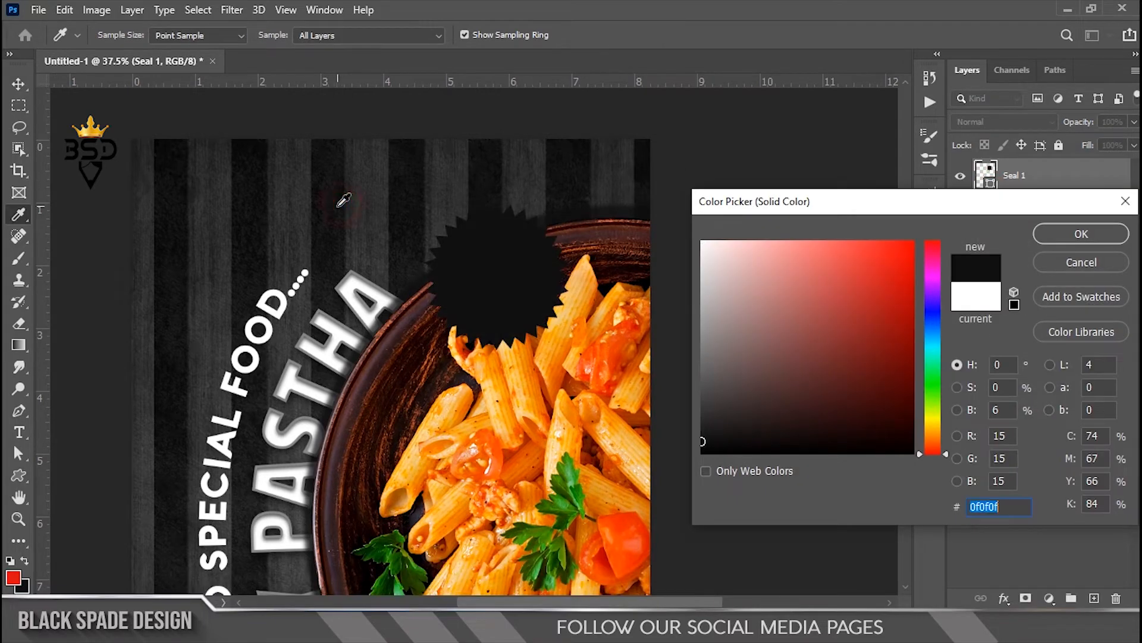
left_click_drag(321, 232, 329, 228)
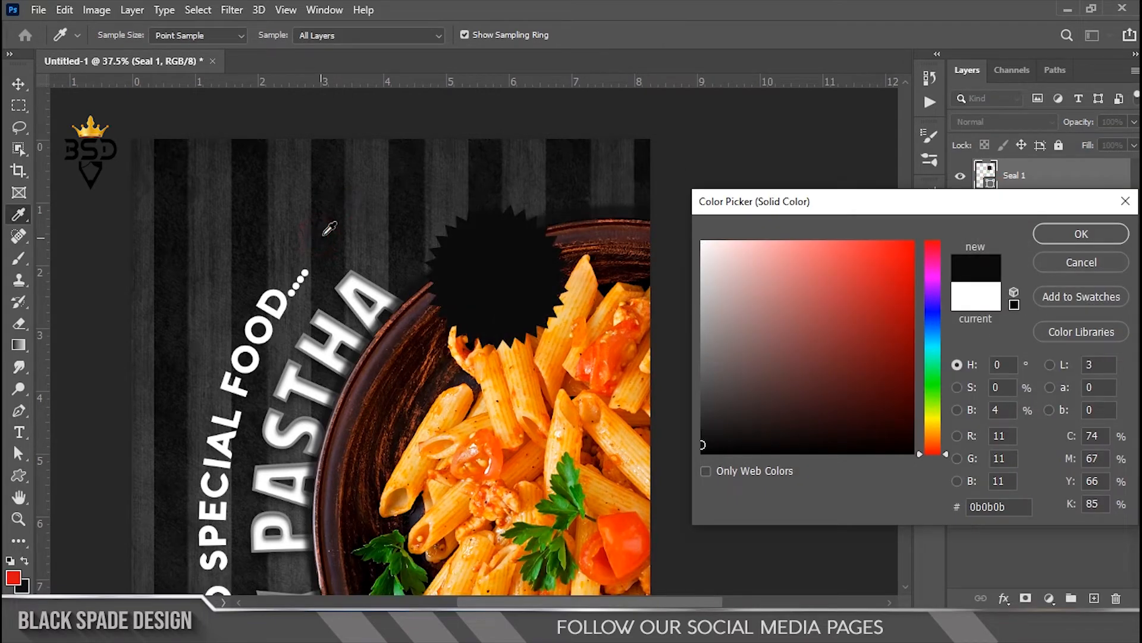
left_click(1048, 235)
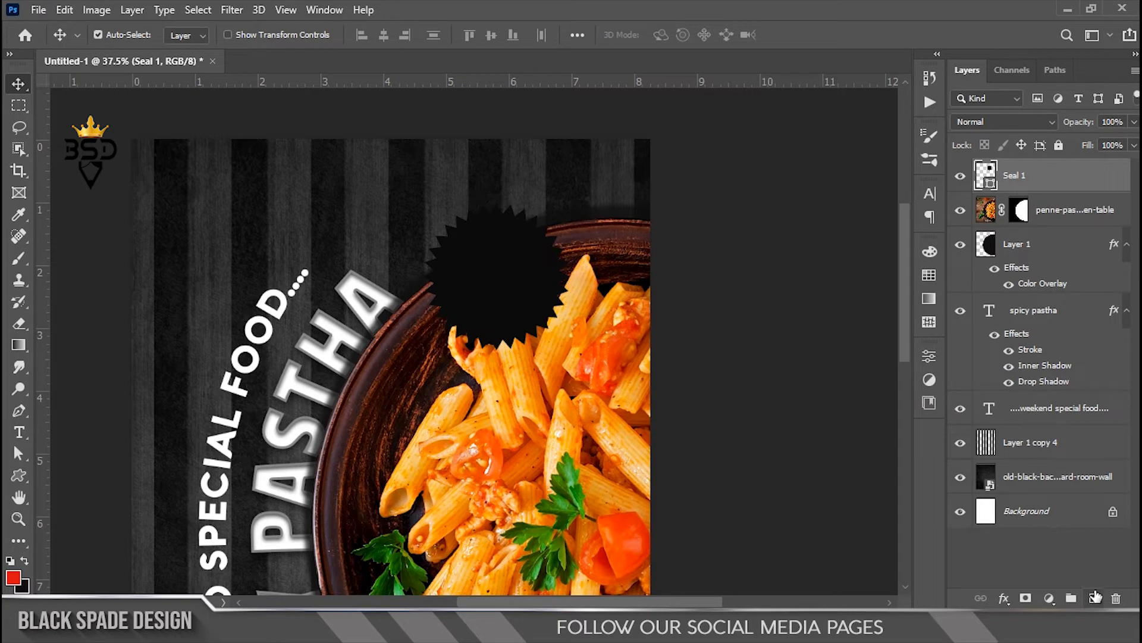
Step: Add a '25%' text layer in Bebas Neue on the seal badge
left_click(1059, 206)
key("t")
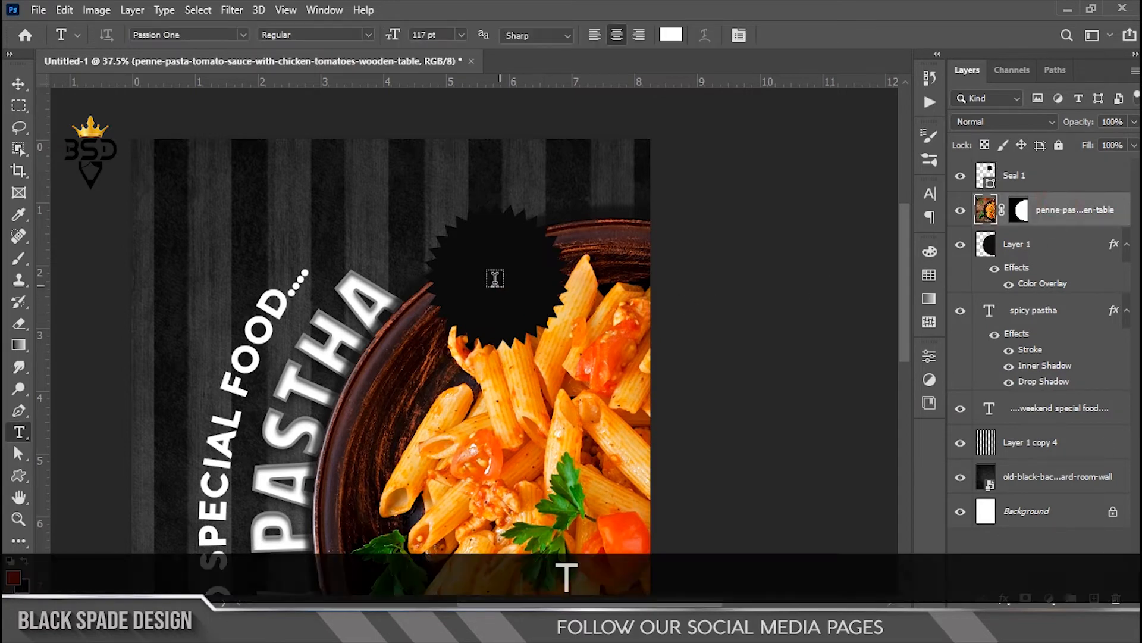
left_click(489, 273)
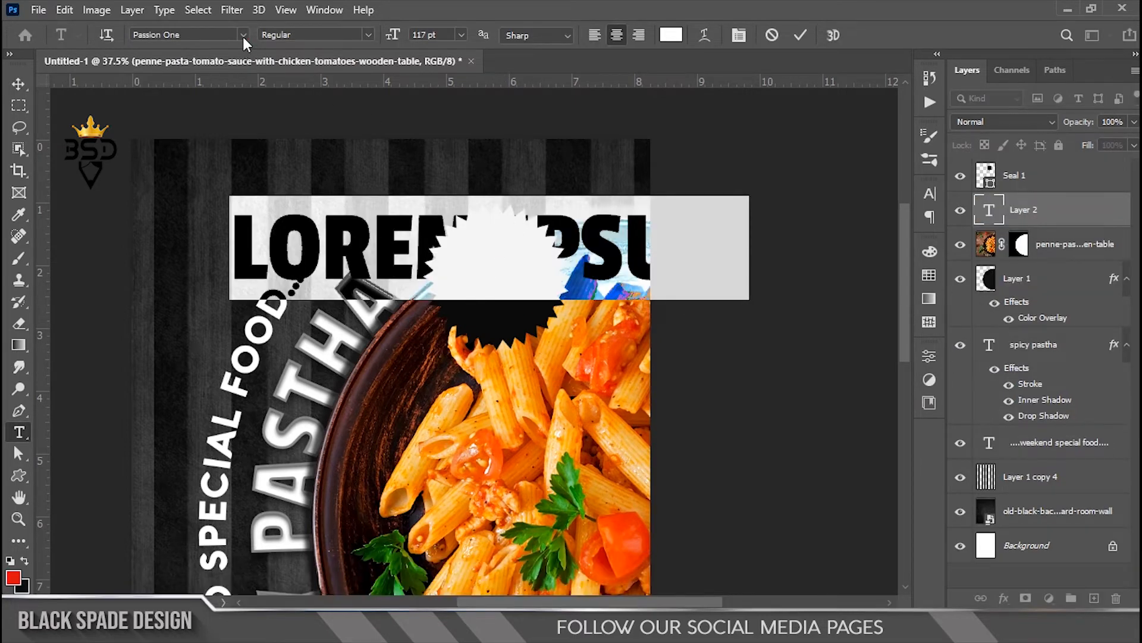
left_click(243, 37)
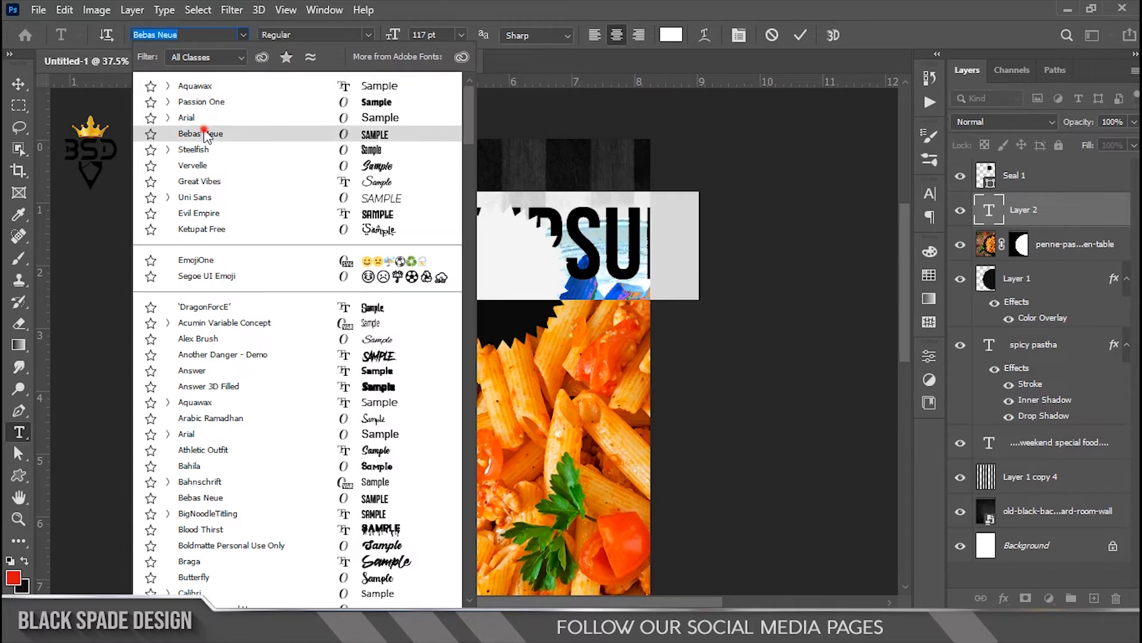
left_click(206, 134)
type("25%")
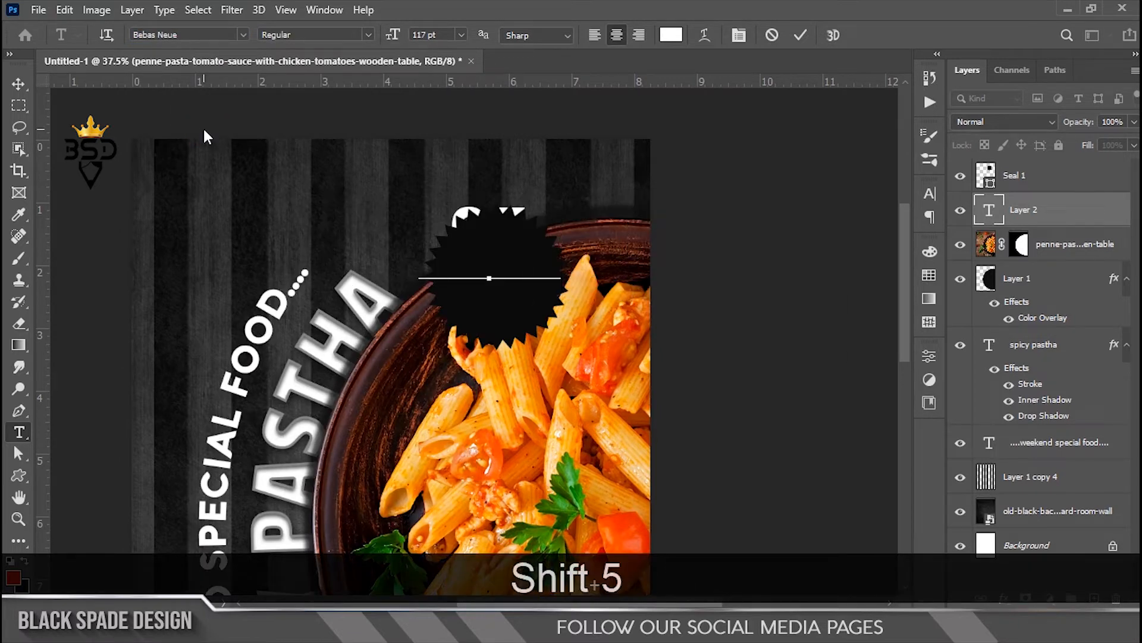
left_click(800, 35)
Step: Stack the 25% text above the seal, shrink it and position it on the badge
left_click_drag(1031, 211, 1020, 174)
scroll(551, 221, "up", 1)
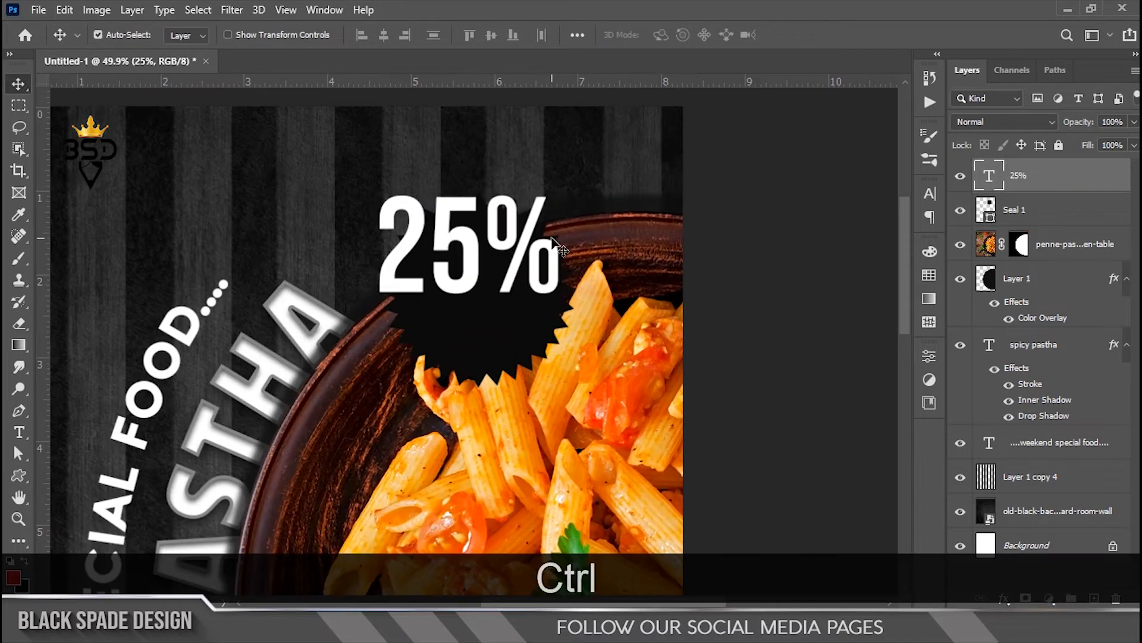
key("ctrl+t")
left_click_drag(563, 176, 520, 208)
left_click_drag(487, 246, 497, 278)
key("Return")
scroll(497, 276, "up", 1)
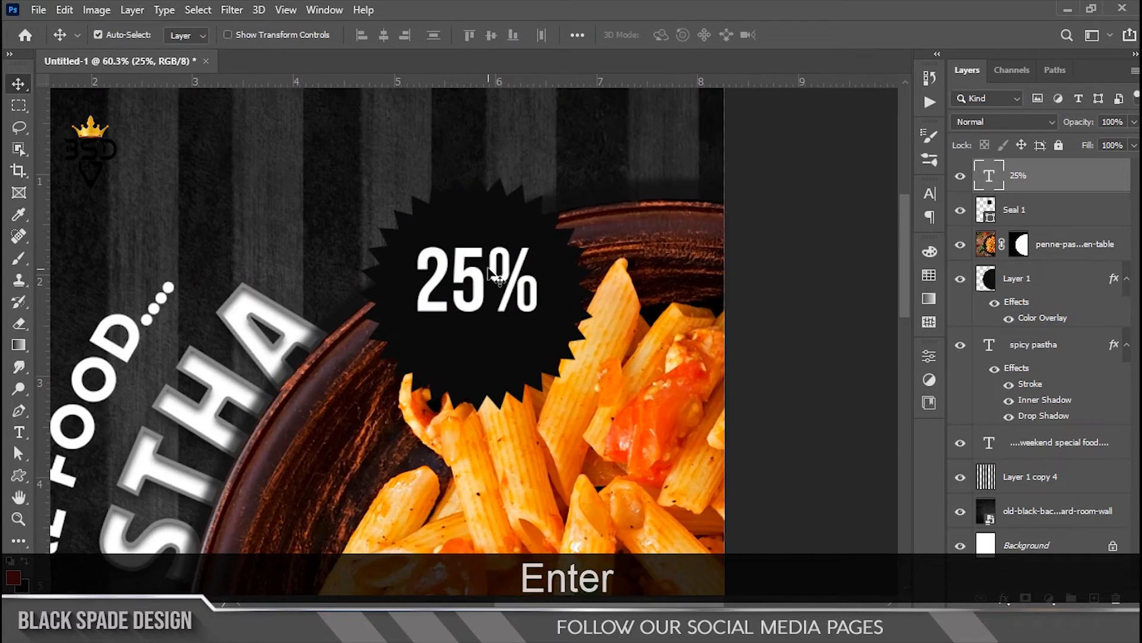
key("Up")
key("Up")
key("Up")
key("Up")
Step: Duplicate the 25% text below itself as a smaller 'OFFER' and nudge it down
scroll(494, 273, "up", 1)
left_click_drag(484, 283, 483, 360)
double_click(989, 174)
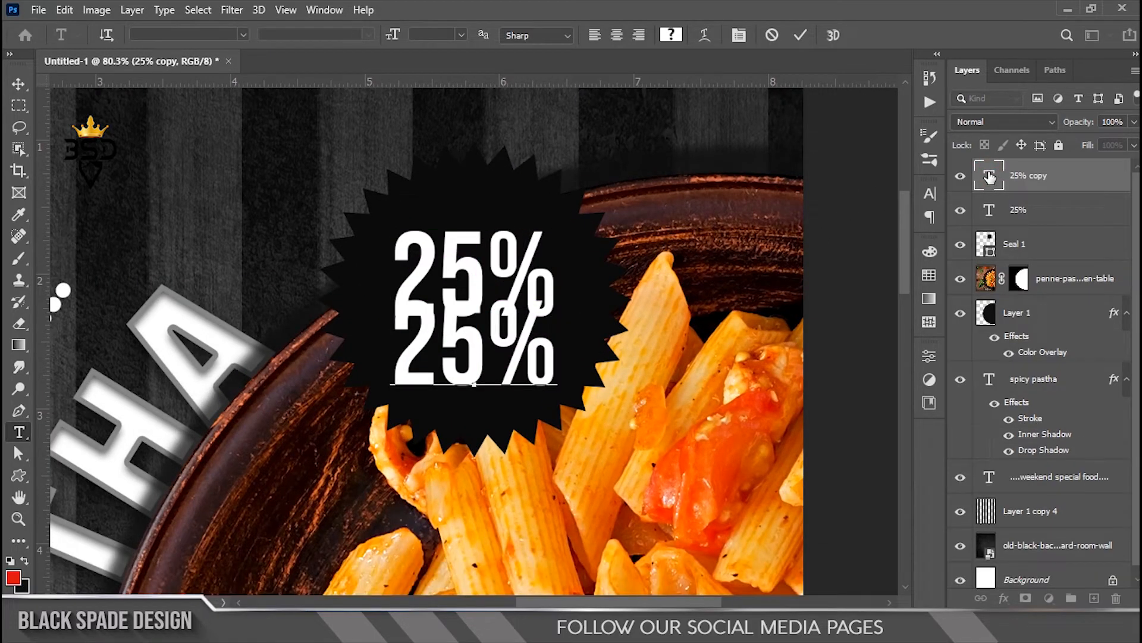
key("ctrl+a")
type("OFFER")
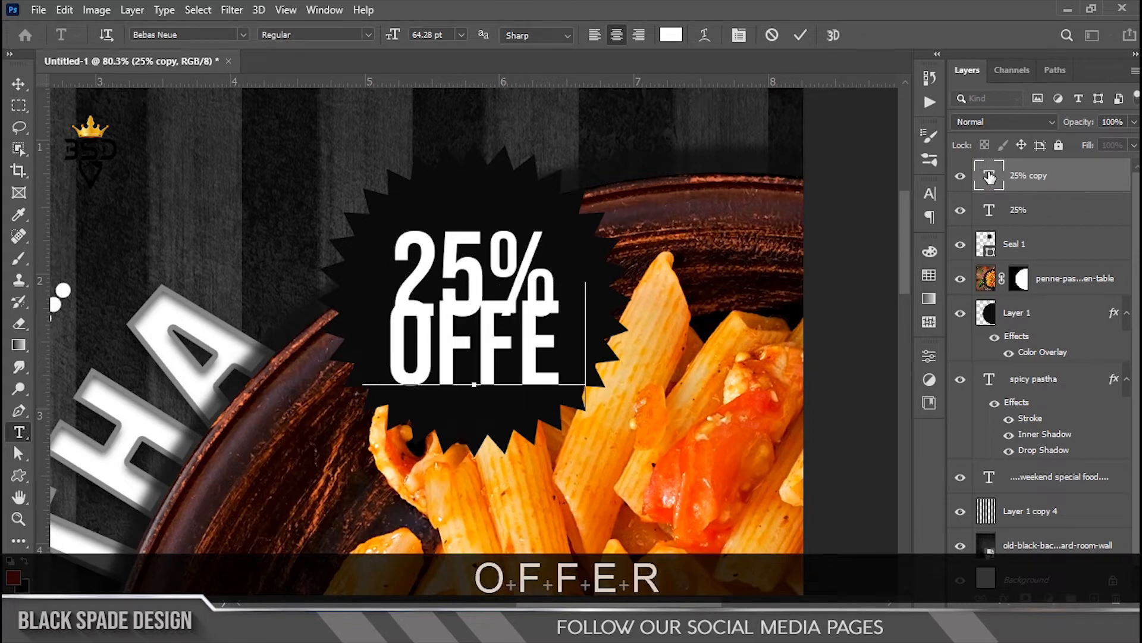
key("ctrl+a")
left_click_drag(391, 35, 379, 42)
left_click(800, 34)
key("v")
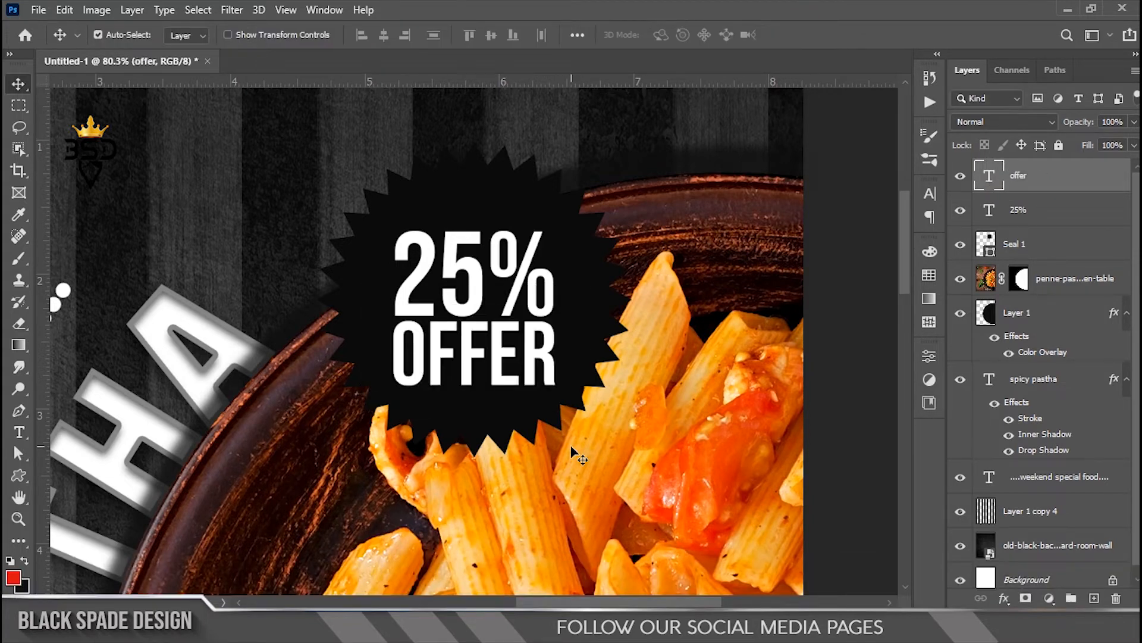
key("Down")
key("Down")
key("Down")
key("Down")
key("Down")
key("Down")
key("Down")
key("Down")
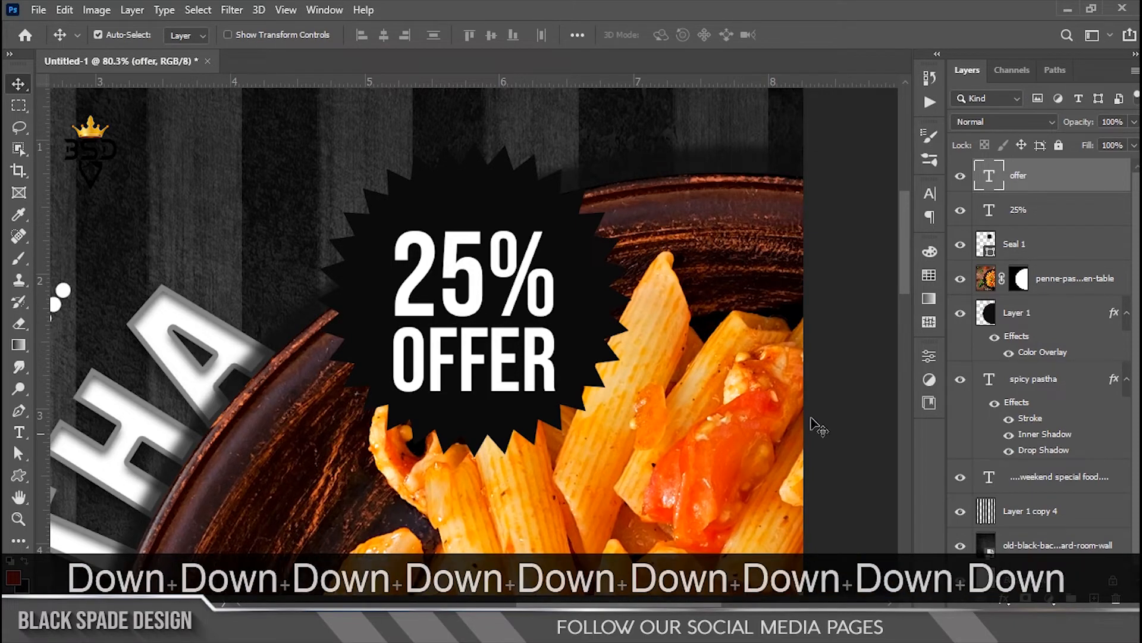
Step: Nudge 25% and OFFER up together and scale both slightly to fit the badge
left_click(1019, 215, "ctrl")
key("Up")
key("Up")
key("Up")
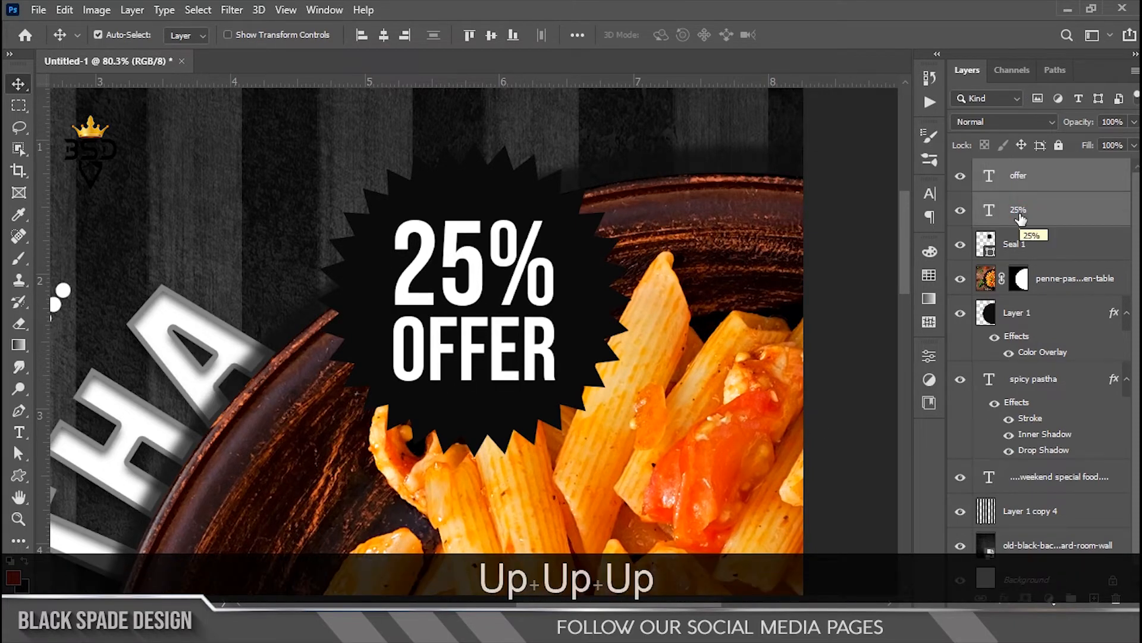
scroll(458, 316, "down", 2)
scroll(454, 309, "up", 2)
key("ctrl+t")
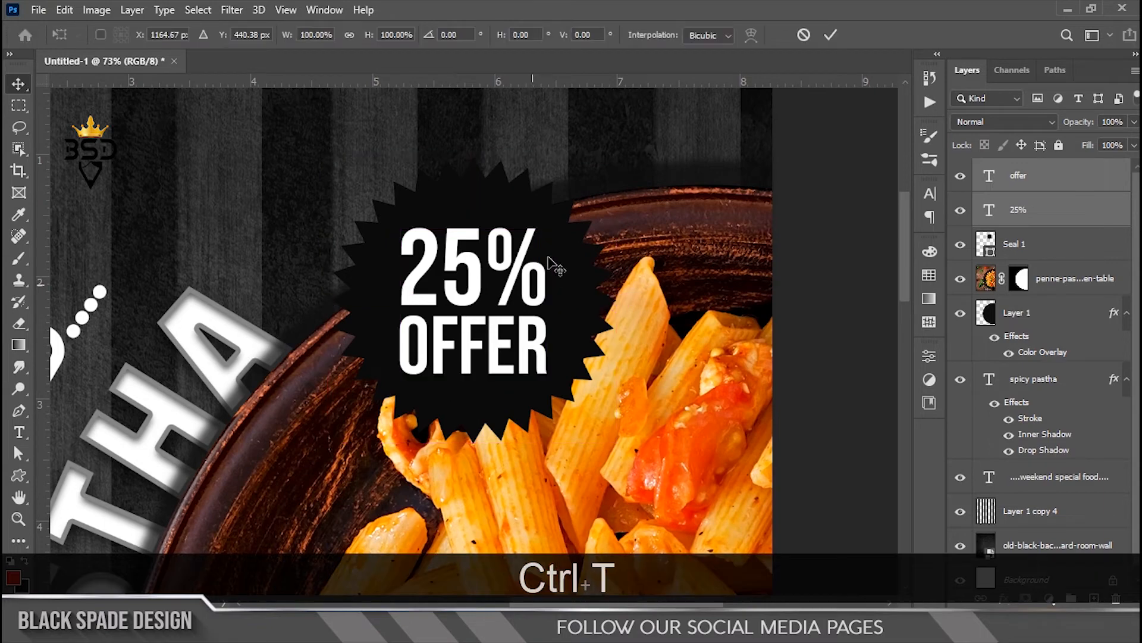
scroll(459, 310, "up", 1)
left_click_drag(546, 224, 545, 224)
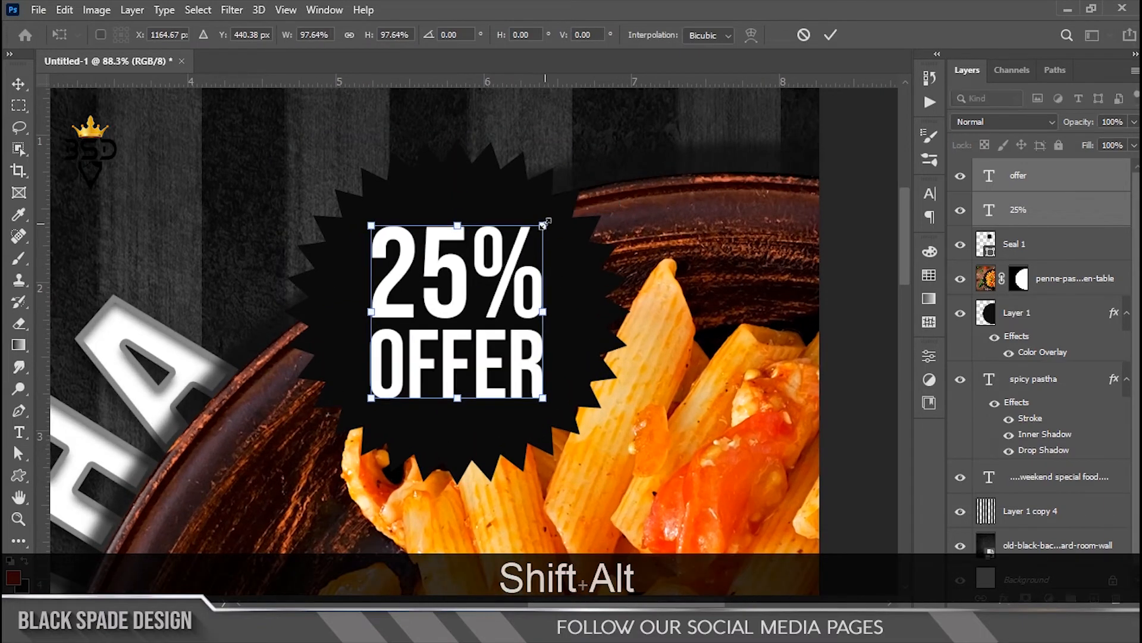
key("Return")
scroll(546, 272, "down", 4)
scroll(546, 272, "up", 1)
left_click_drag(560, 309, 537, 249)
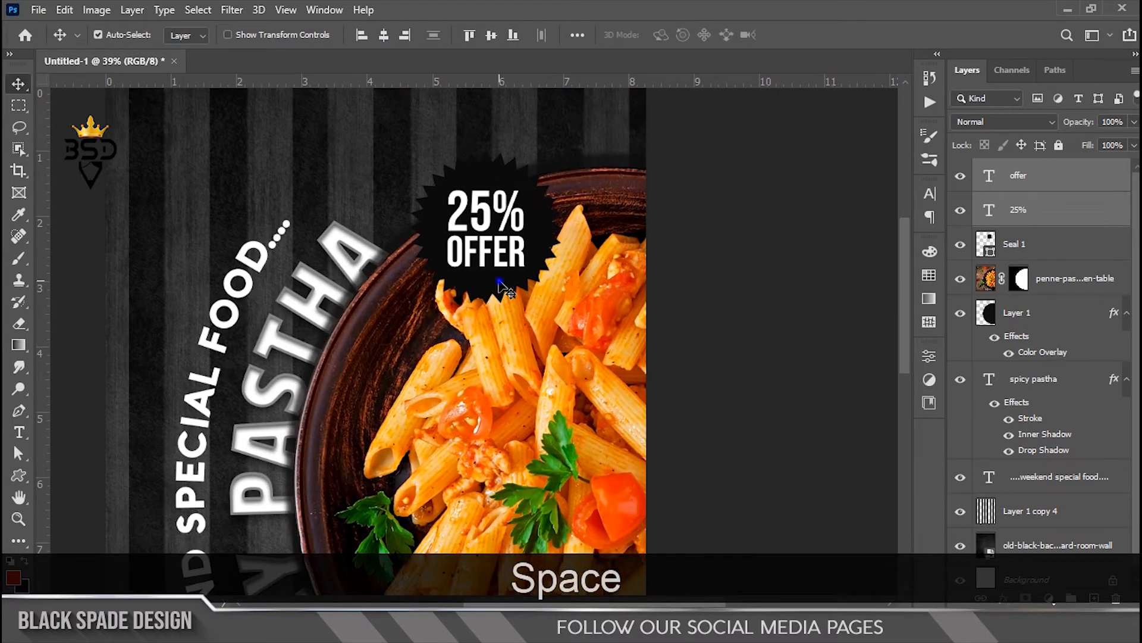
Step: Give Seal 1 a drop shadow: 65% opacity, 90° angle, 10 px distance, 31 px size
left_click(498, 279)
scroll(500, 283, "up", 2)
left_click(1004, 598)
left_click(1023, 596)
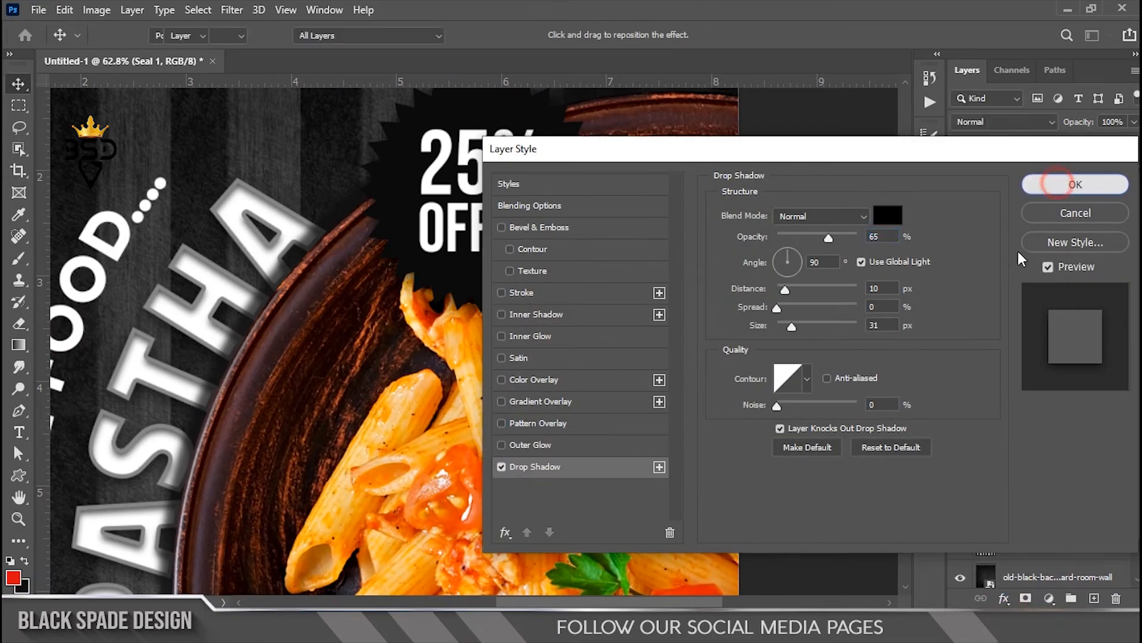
left_click(1058, 184)
scroll(481, 271, "down", 5)
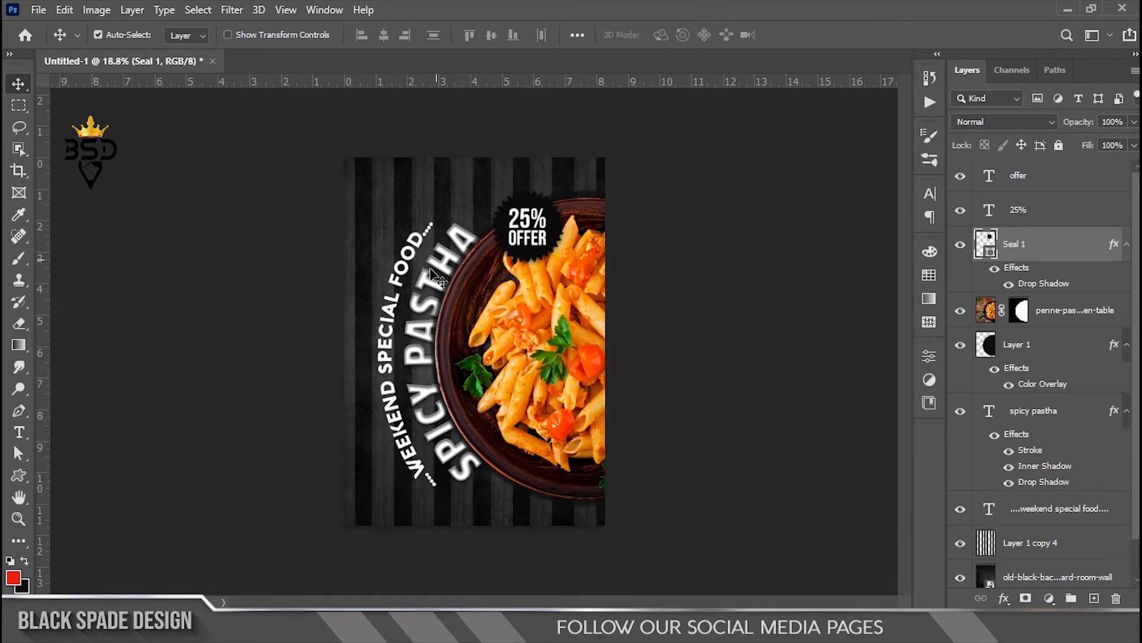
scroll(447, 393, "up", 5)
key("space")
left_click_drag(469, 454, 465, 250)
scroll(483, 354, "up", 2)
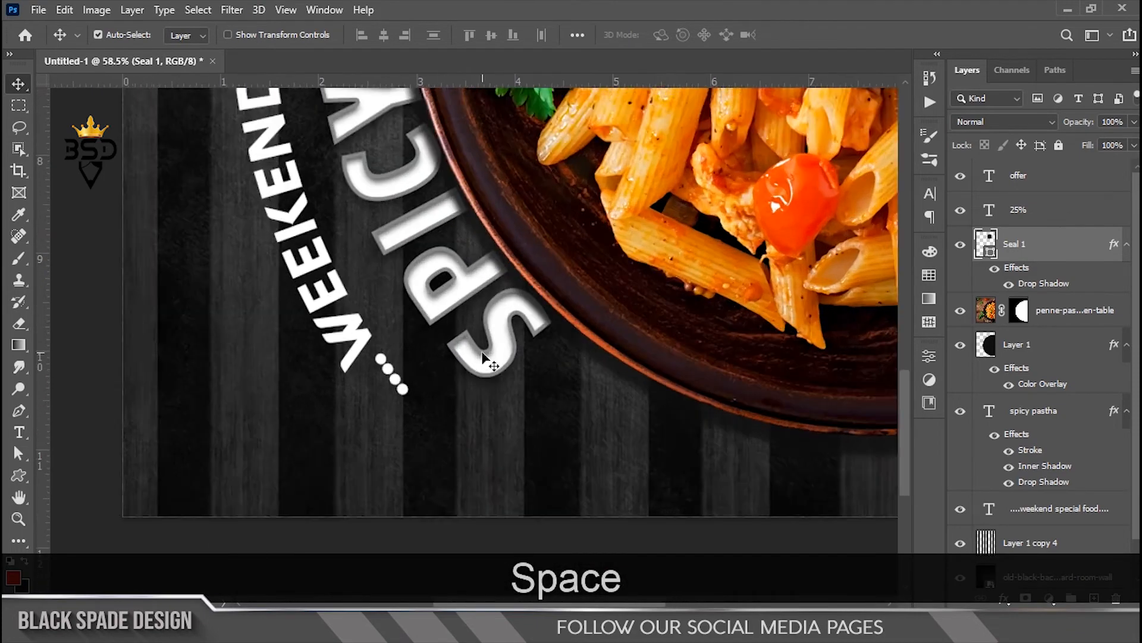
scroll(483, 354, "up", 1)
Step: Draw a white rounded rectangle with 49 px corners across the poster's bottom
left_click(1012, 181)
key("space")
left_click_drag(586, 431, 543, 334)
scroll(544, 334, "up", 2)
scroll(543, 334, "down", 3)
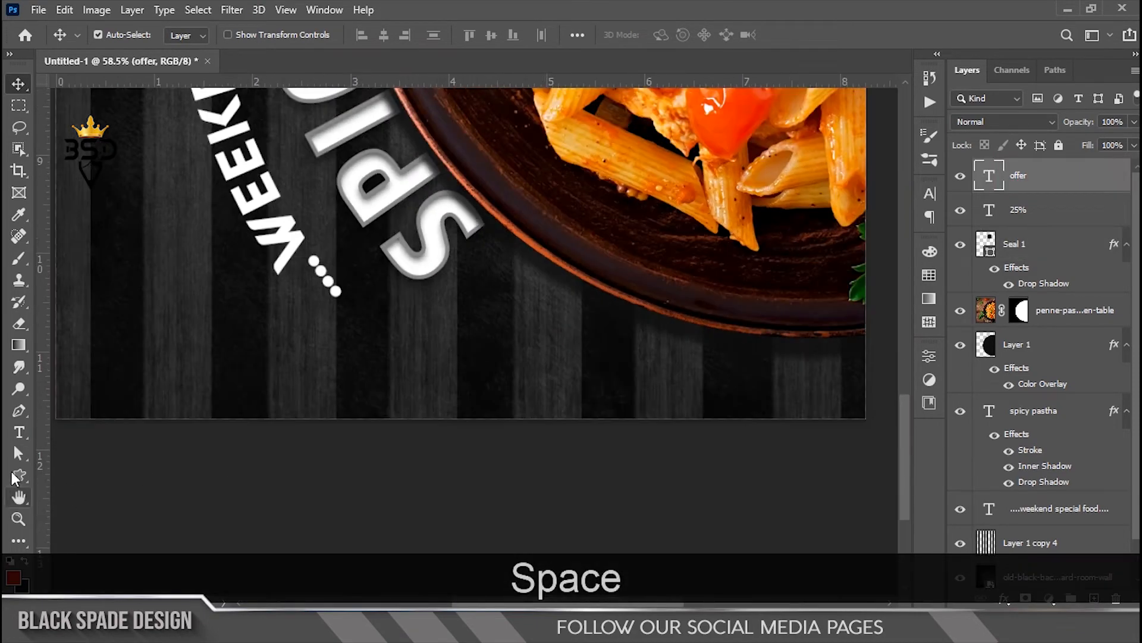
left_click(16, 476)
left_click(91, 491)
left_click_drag(274, 359, 791, 474)
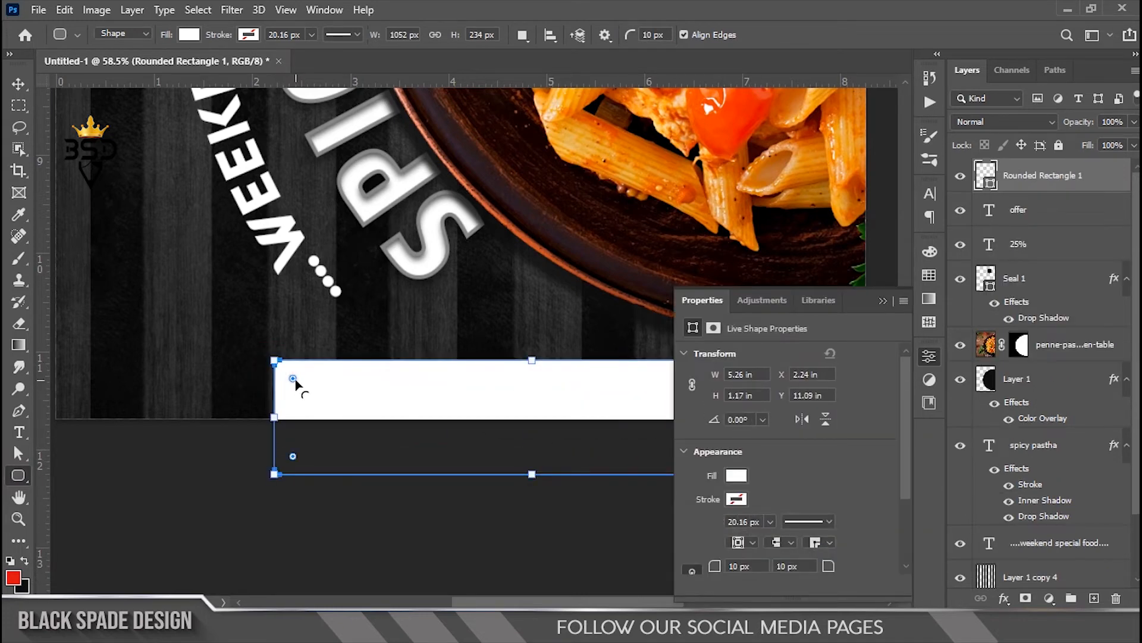
left_click(885, 301)
Step: Move the white bar left to centre it and fit the whole poster in view
key("v")
scroll(703, 408, "down", 3)
key("space")
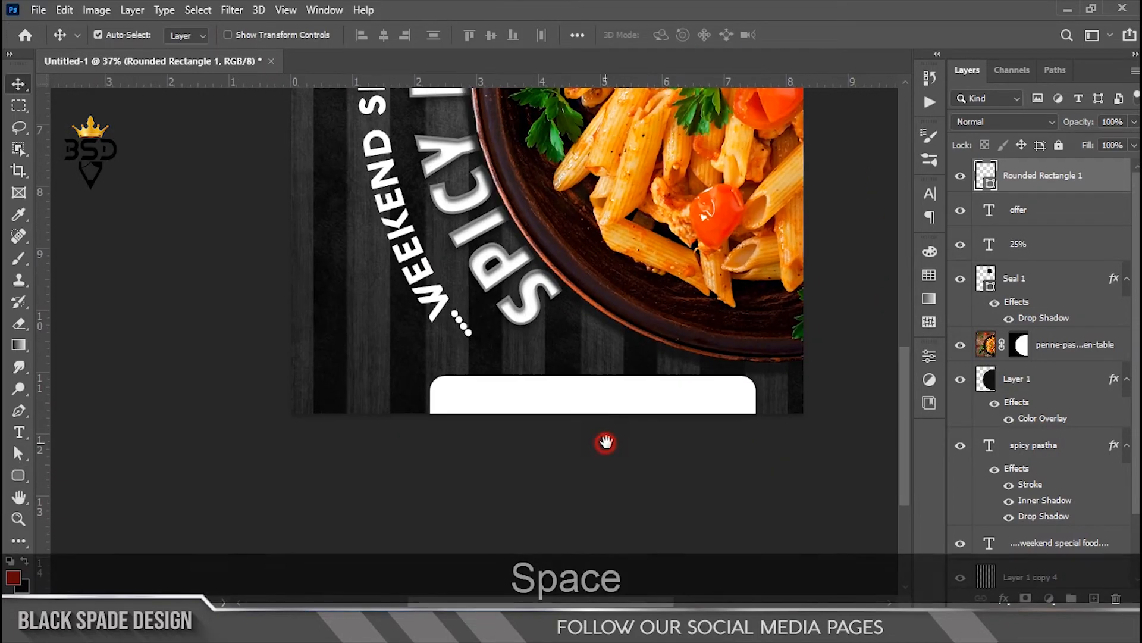
left_click_drag(607, 402, 577, 408)
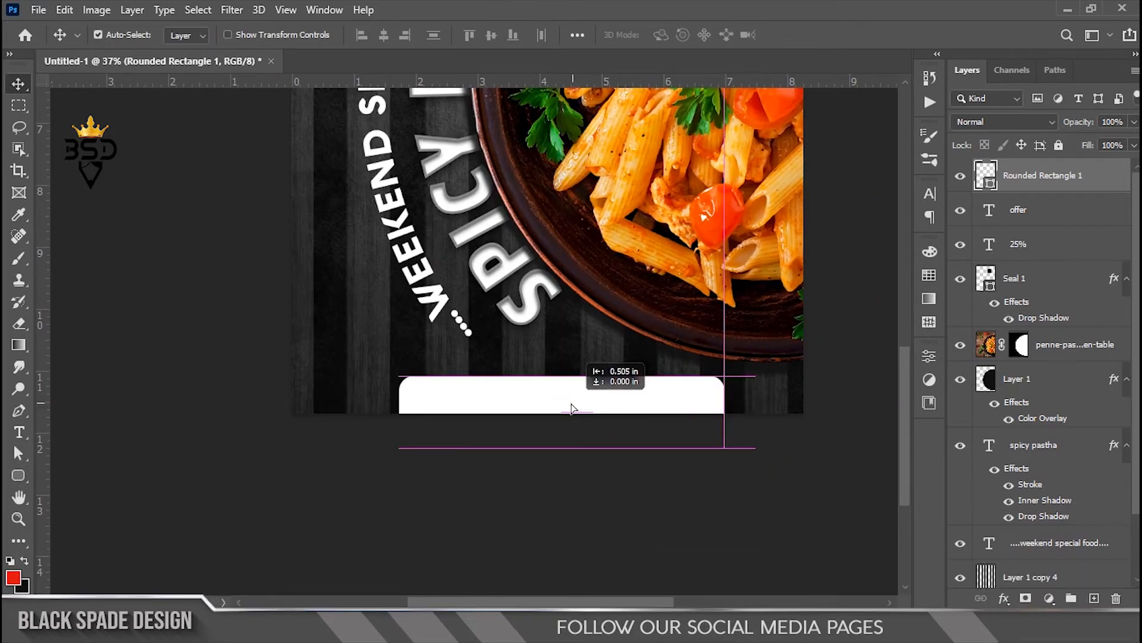
scroll(564, 403, "up", 3)
key("space")
left_click(566, 403)
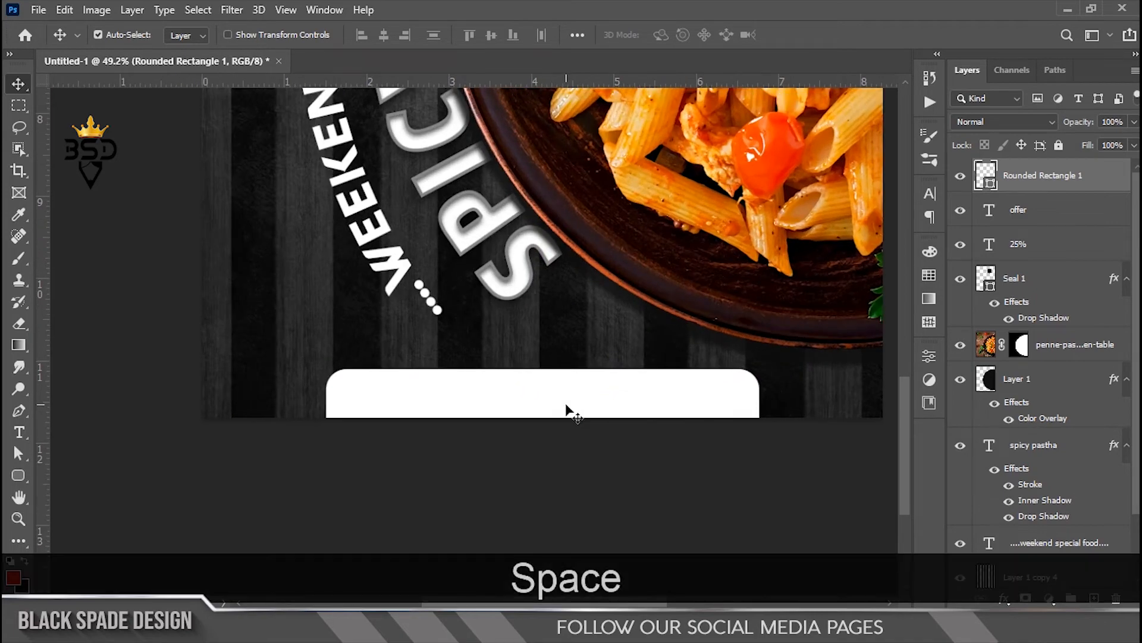
scroll(566, 407, "down", 8)
scroll(559, 413, "up", 3)
key("space")
left_click_drag(538, 422, 602, 269)
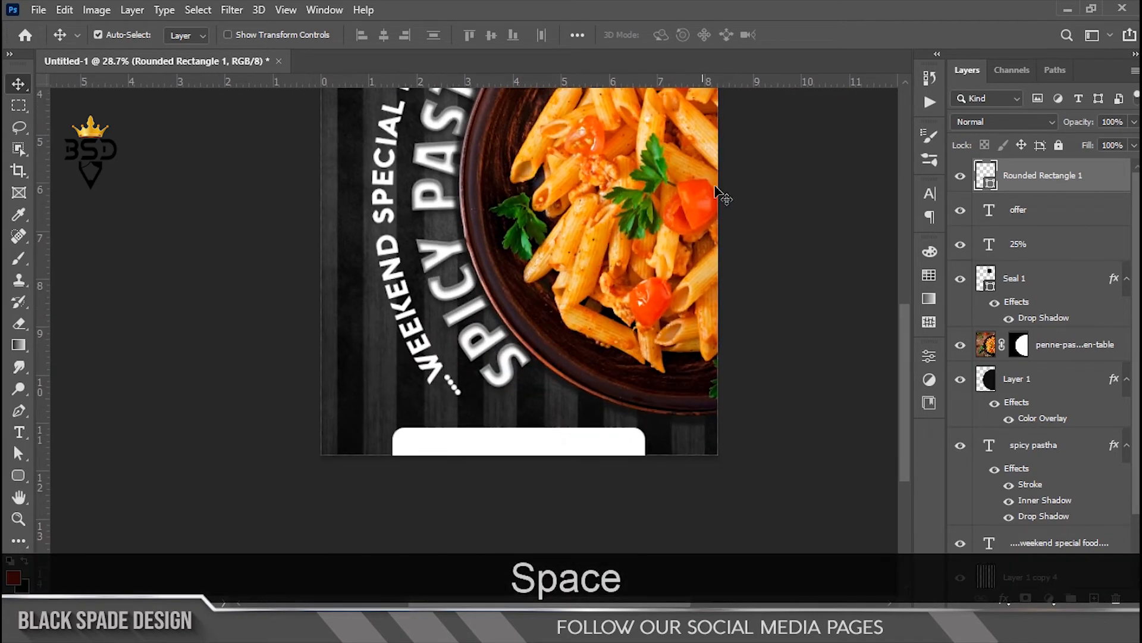
key("ctrl+0")
right_click(547, 210)
Step: Duplicate the OFFER text onto the white bar, make it black, and stack it above the bar
left_click(549, 216)
left_click_drag(547, 215, 480, 564)
scroll(482, 564, "up", 10)
key("space")
left_click_drag(484, 522, 491, 262)
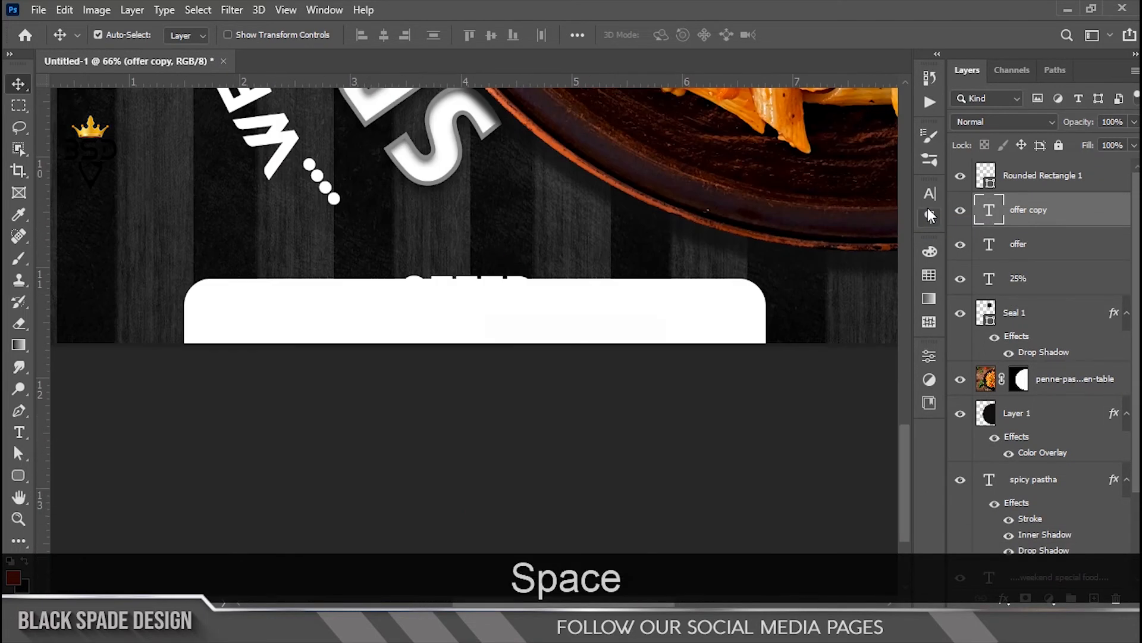
double_click(988, 213)
left_click(670, 36)
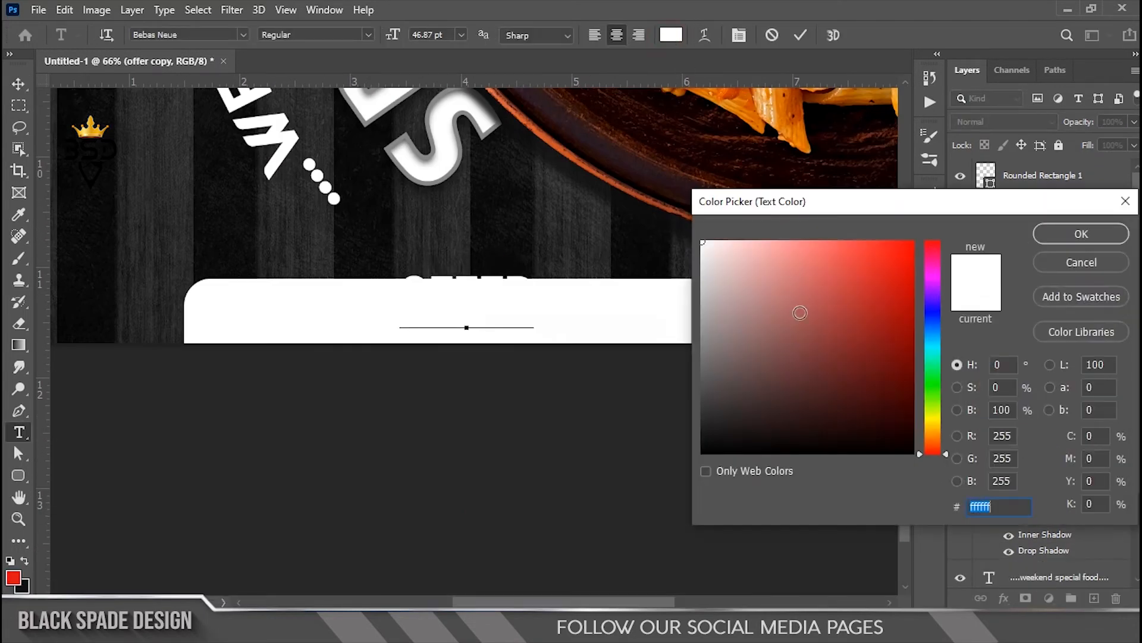
left_click(1081, 234)
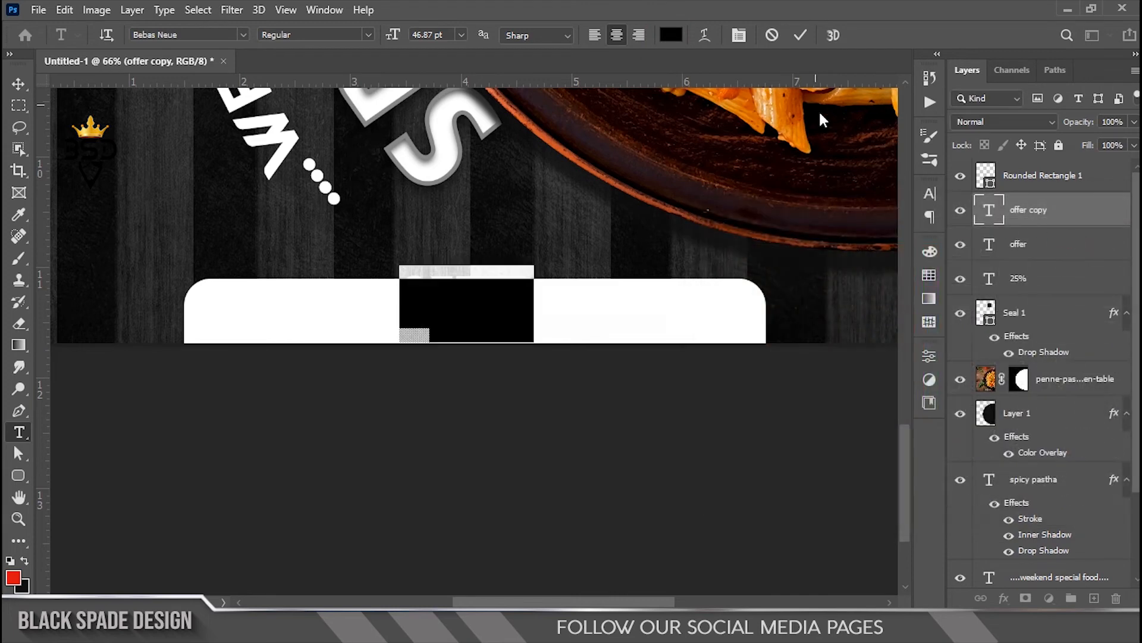
left_click(800, 36)
key("v")
left_click_drag(1020, 212, 1019, 175)
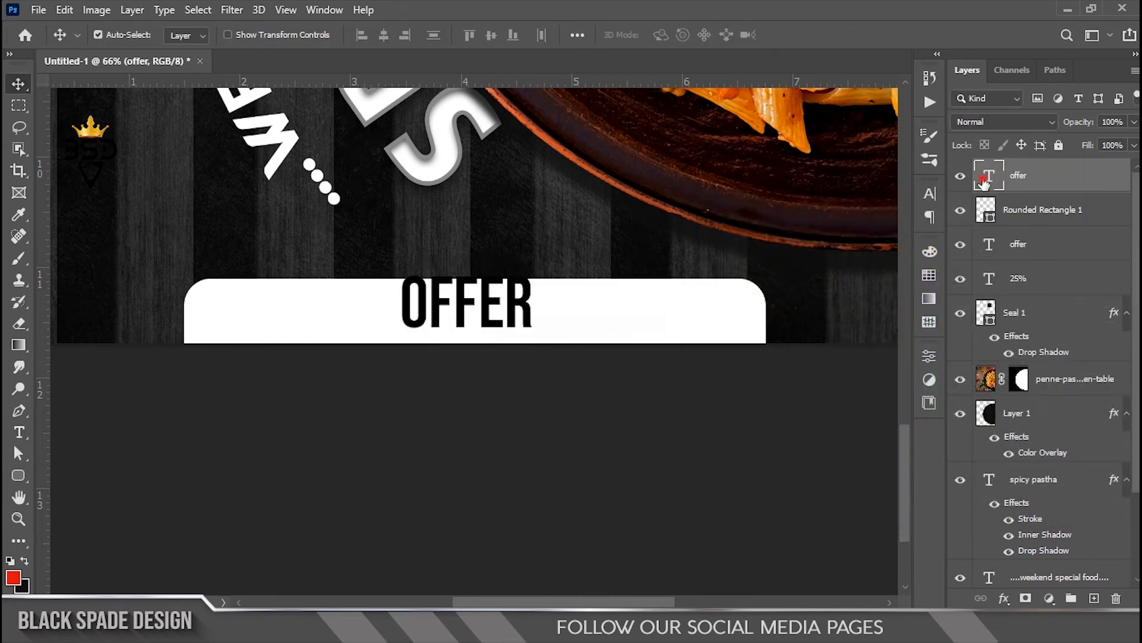
Step: Retype the bar text as 'ORDER NOW' plus the contact phone number, in Arial faux bold at 21 pt
double_click(986, 178)
type("O")
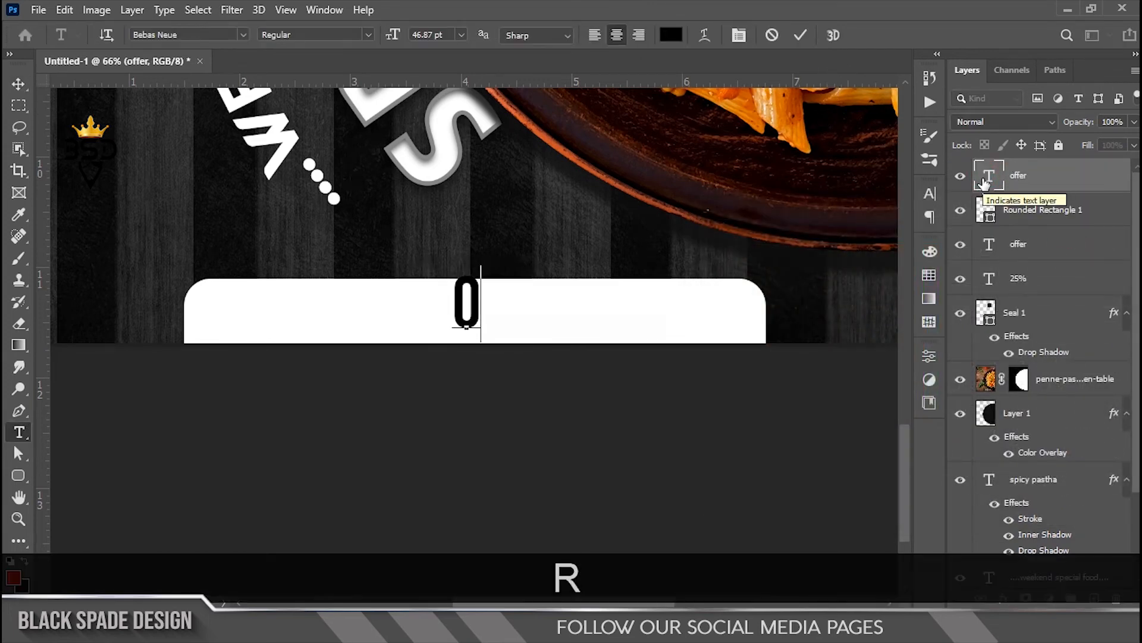
type("RDER NOW ")
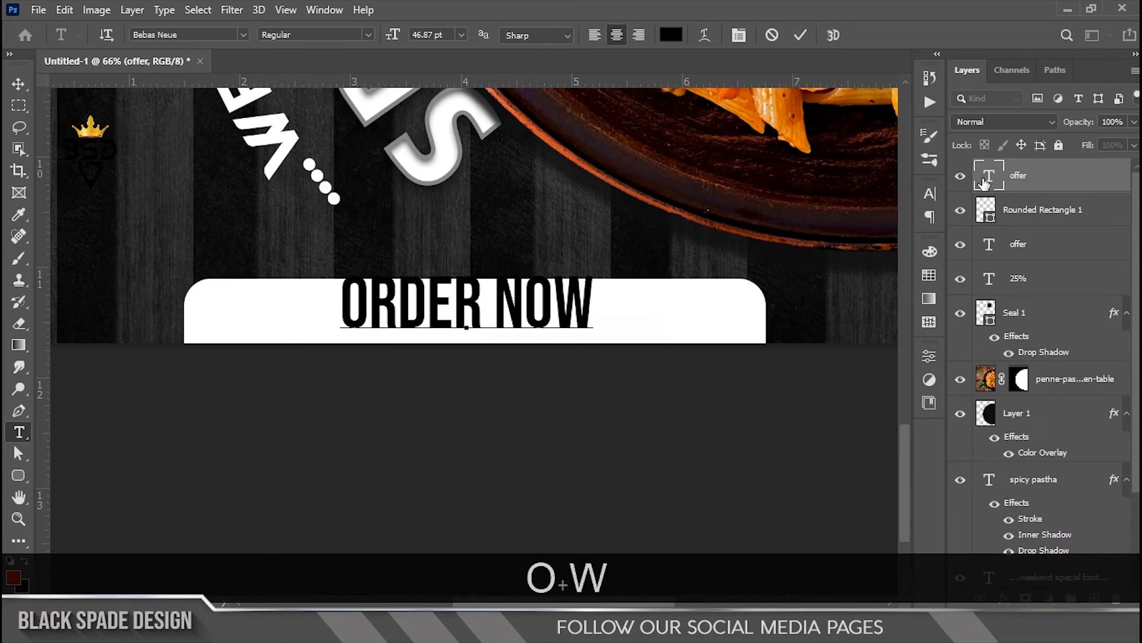
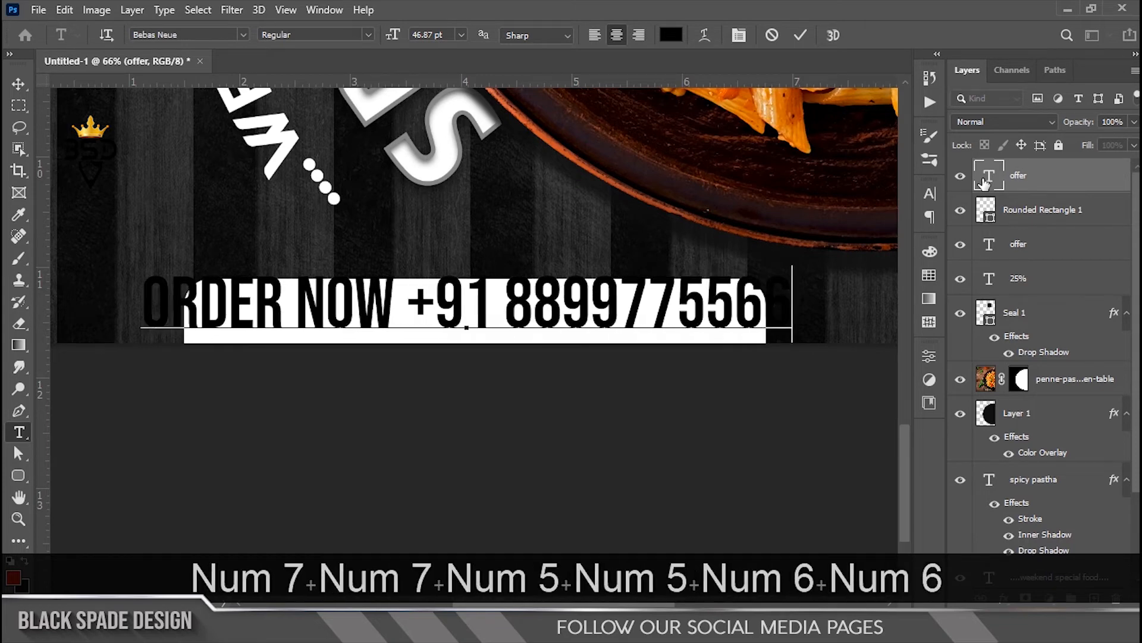
key("ctrl+a")
left_click(739, 35)
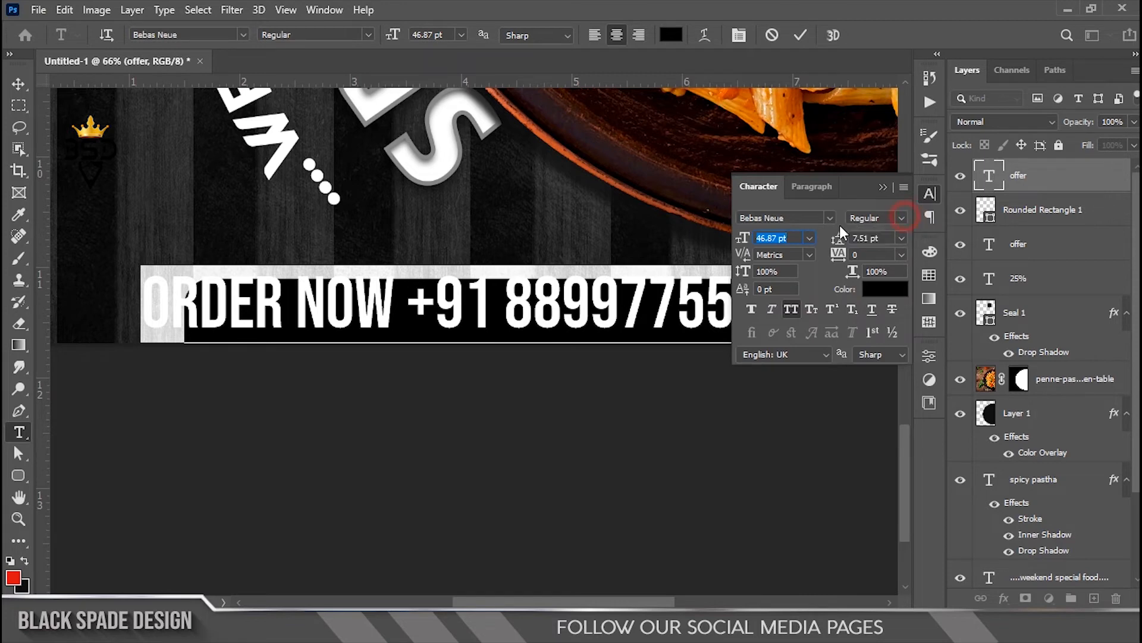
left_click(829, 218)
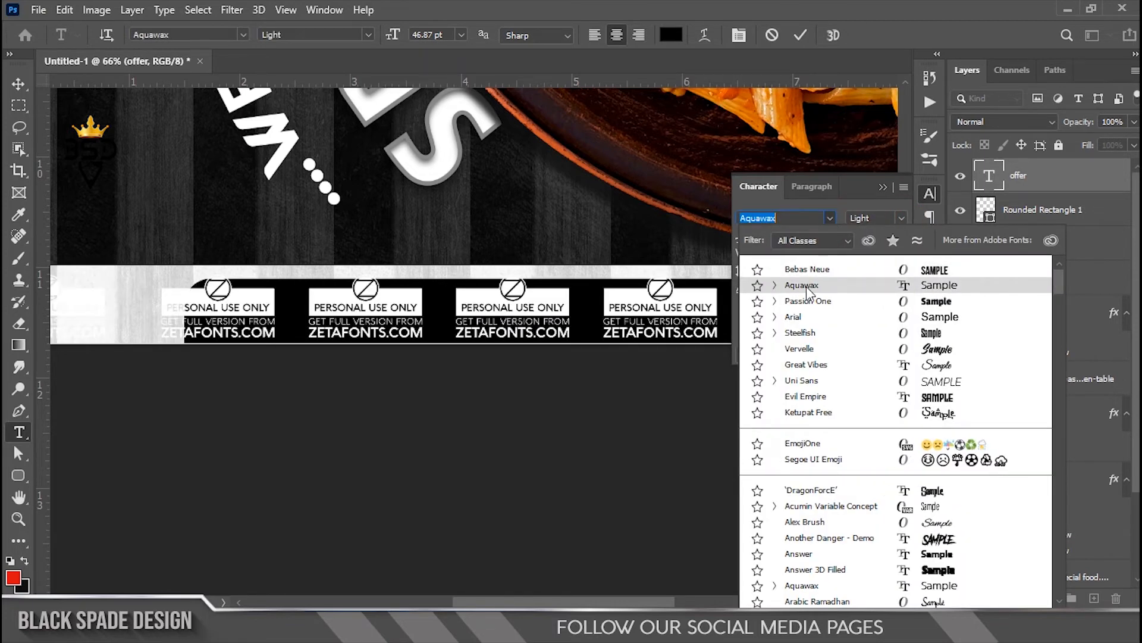
left_click(805, 316)
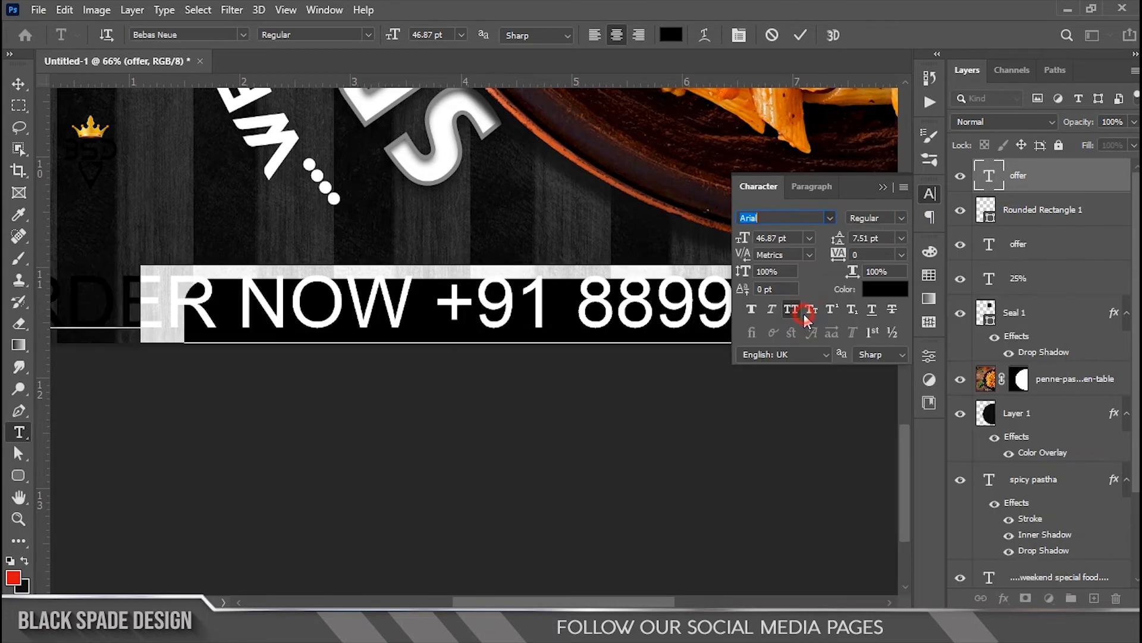
left_click(752, 310)
mouse_move(746, 241)
left_mouse_down()
mouse_move(715, 248)
mouse_move(726, 248)
left_mouse_up()
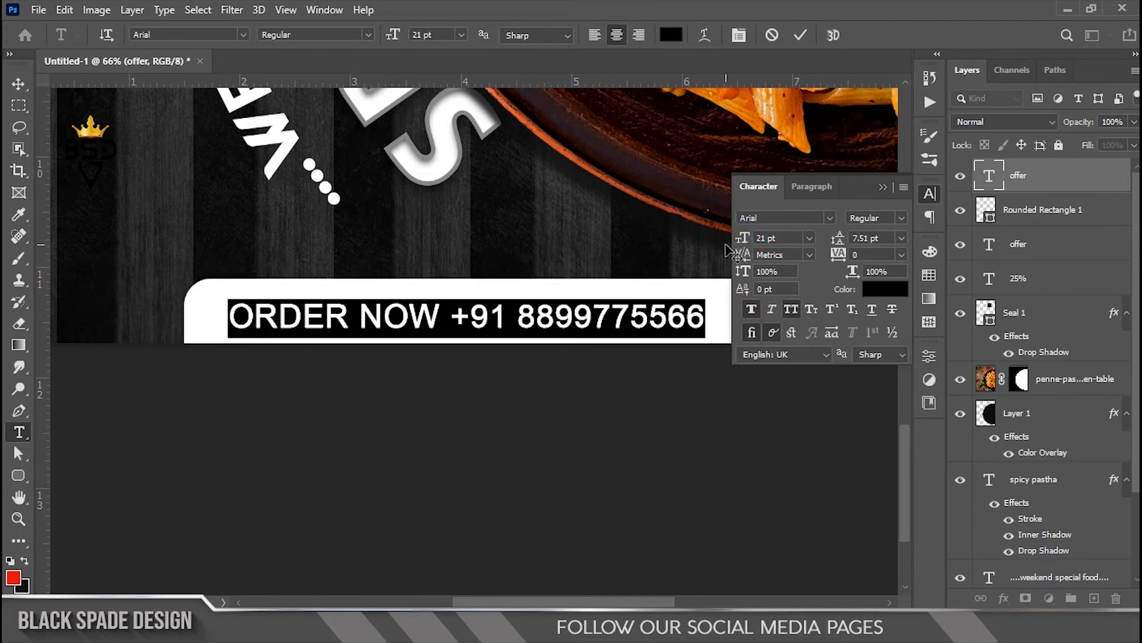
left_click(802, 37)
key("v")
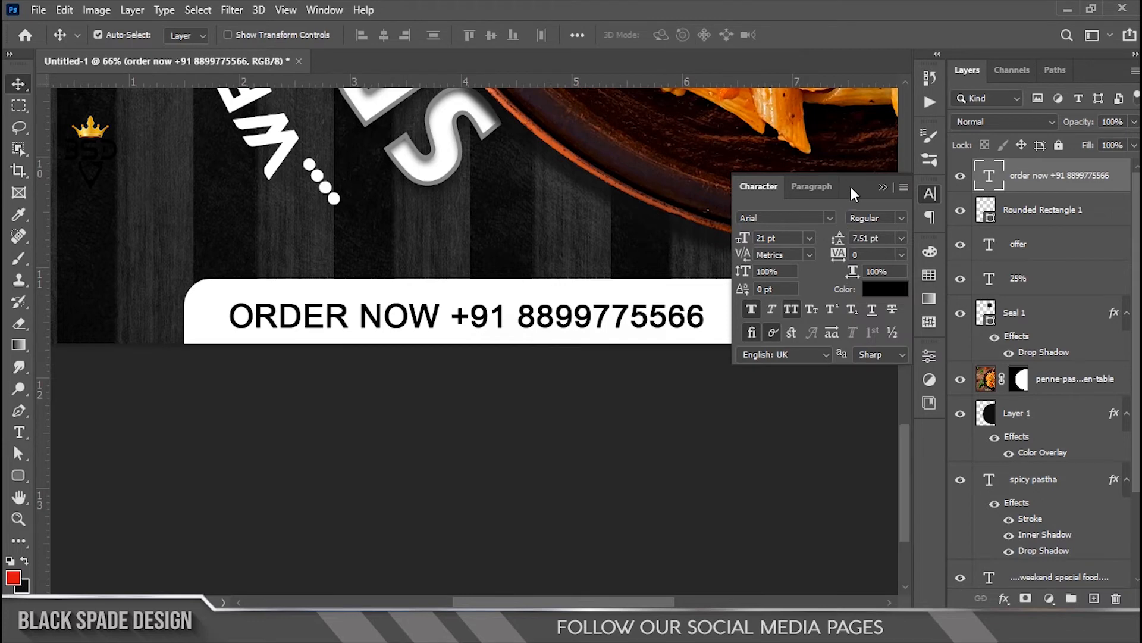
left_click(883, 186)
Step: Shift the ORDER NOW text slightly right and stretch the white bar taller upward
left_click_drag(595, 321, 604, 321)
left_click(1017, 220)
key("ctrl+t")
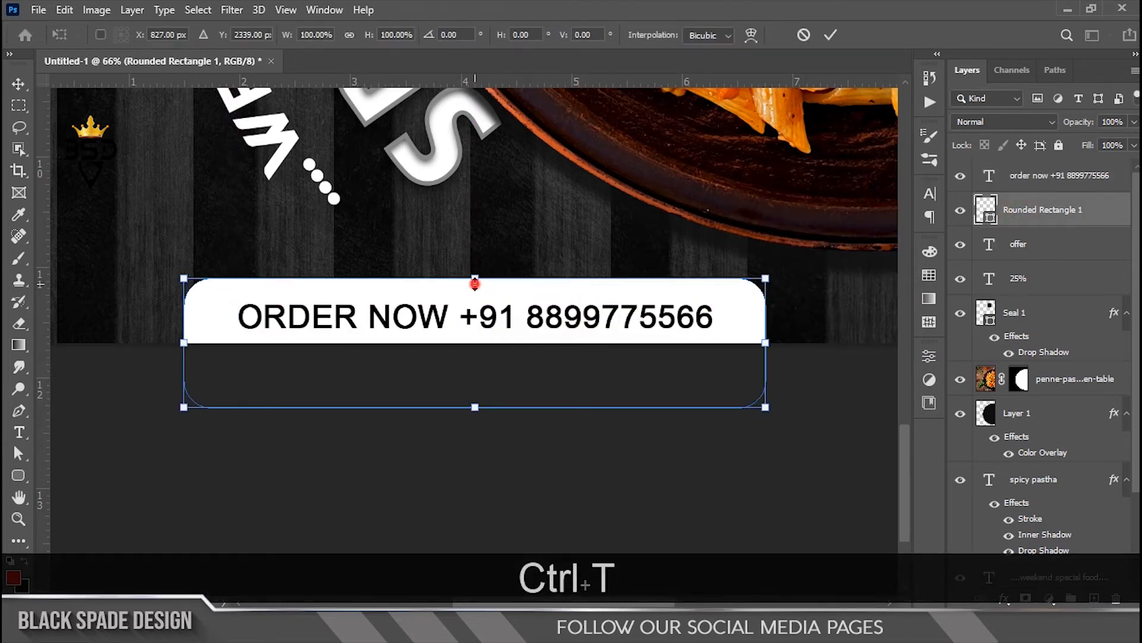
left_click_drag(475, 279, 477, 265)
key("Return")
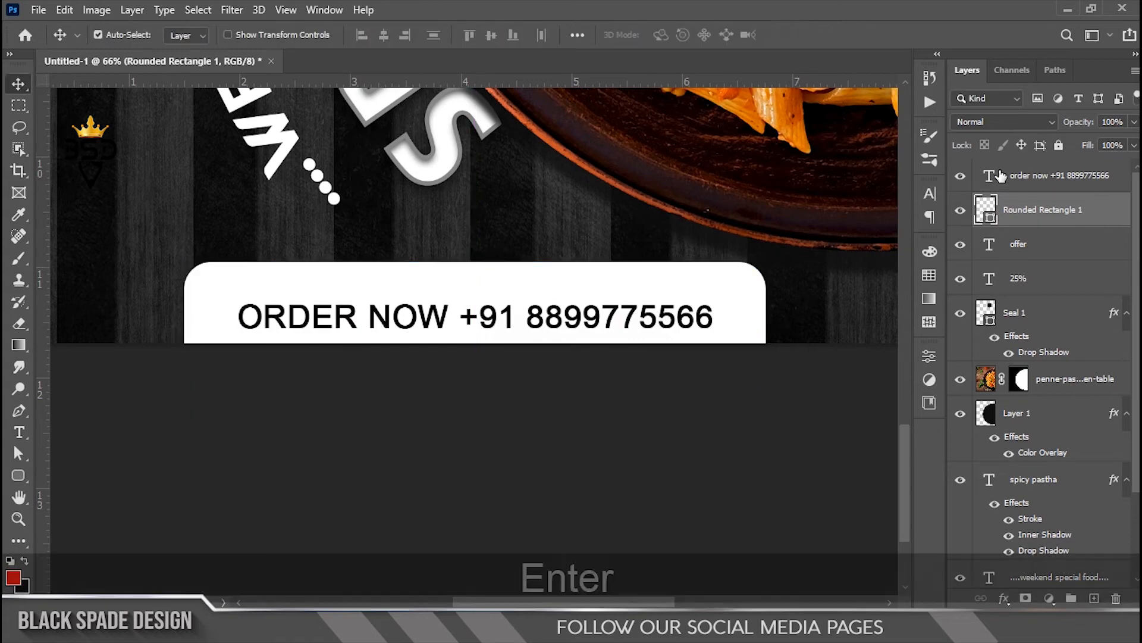
Step: Nudge the ORDER NOW text up to centre it on the bar, then zoom out
left_click(1048, 175)
key("Up")
key("Up")
key("Up")
key("Up")
key("Up")
key("Up")
scroll(504, 280, "down", 11)
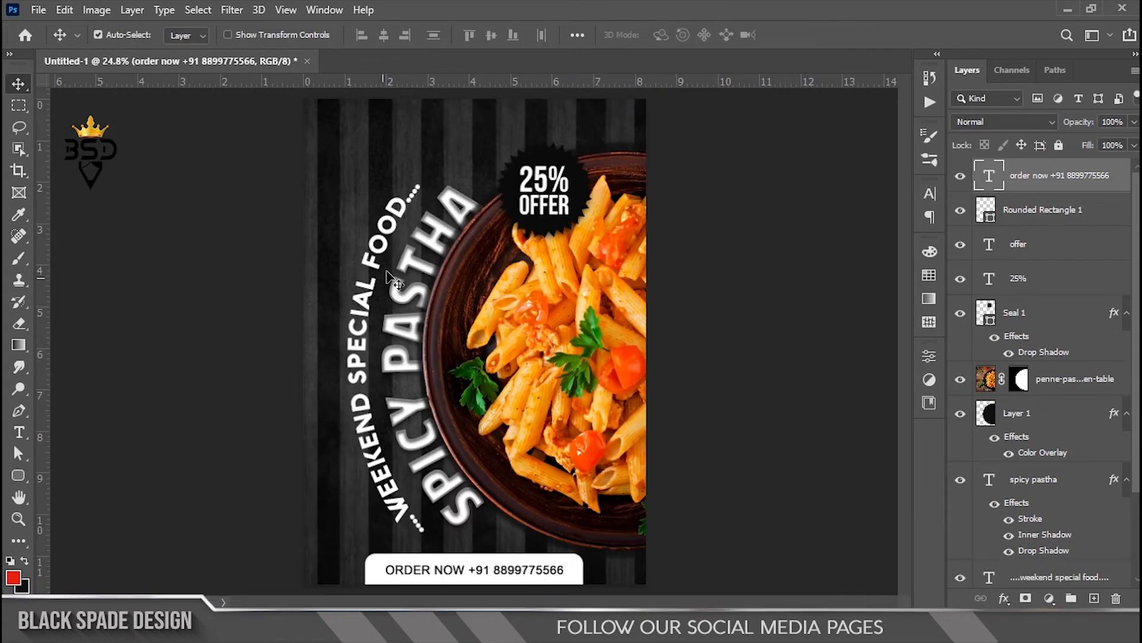
scroll(386, 277, "up", 2)
key("space")
left_click_drag(394, 257, 397, 289)
scroll(306, 237, "down", 2)
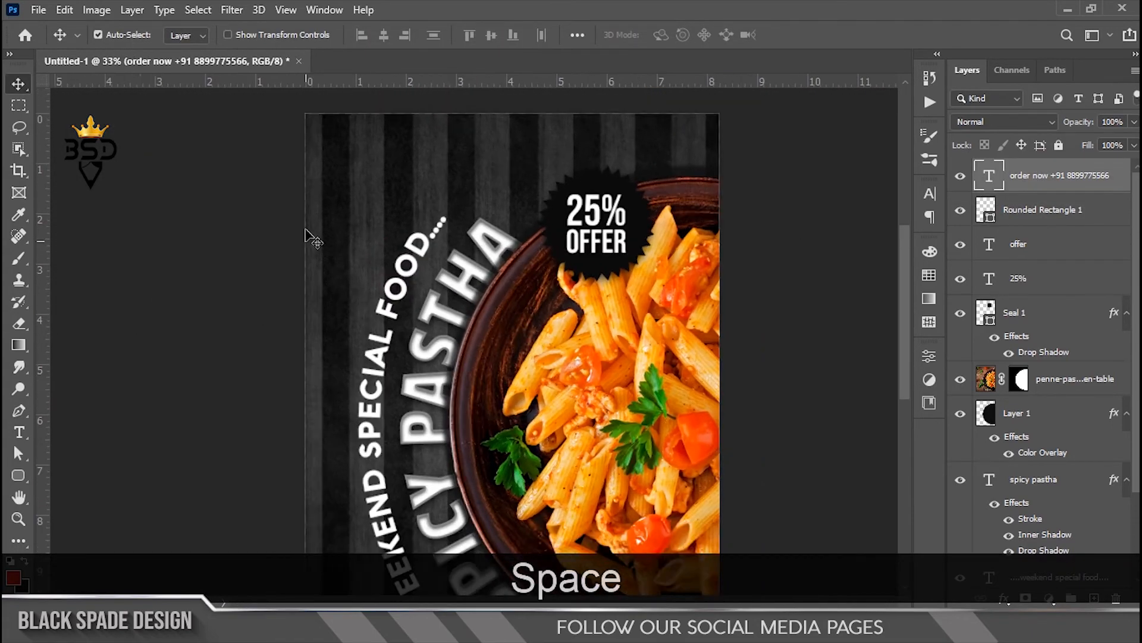
Step: Choose the Rectangle Tool and set new shapes to no fill
right_click(18, 476)
left_click(78, 474)
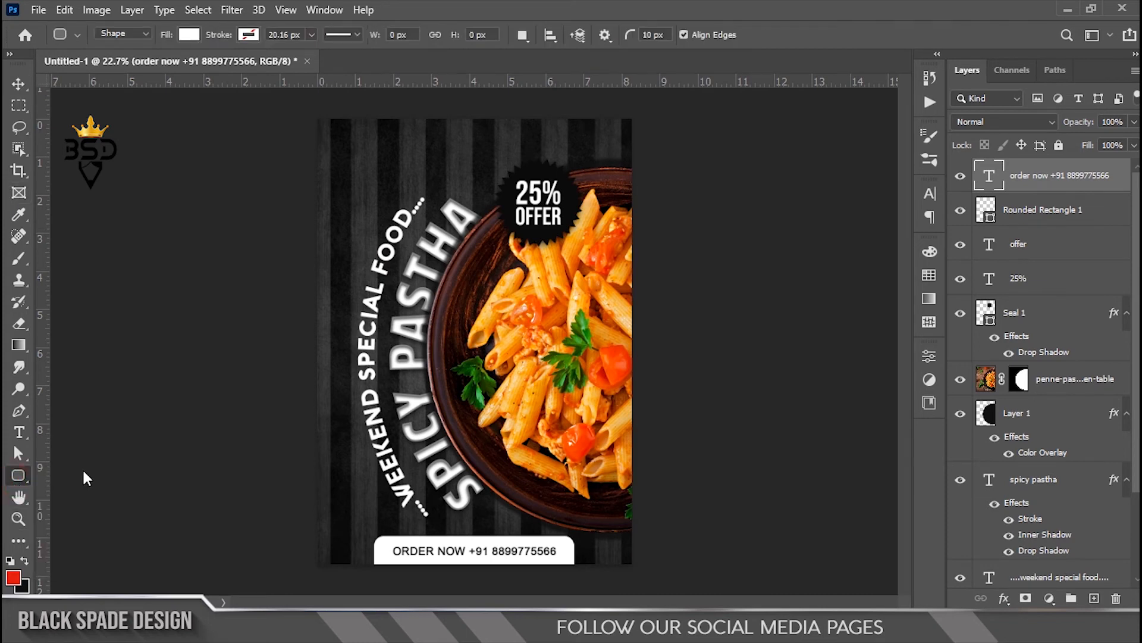
scroll(477, 267, "up", 2)
left_click(188, 36)
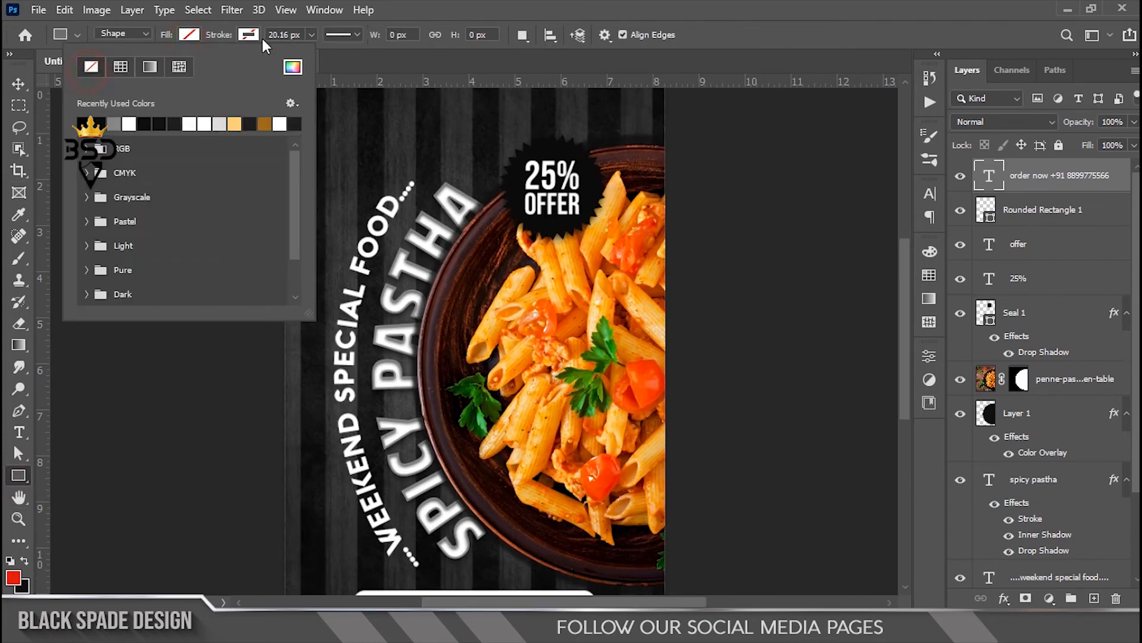
left_click(249, 35)
left_click(701, 131)
left_click(623, 238)
Step: Draw a square outline near the poster's top-left corner
scroll(396, 145, "up", 2)
left_click_drag(396, 145, 406, 240)
scroll(337, 211, "up", 3)
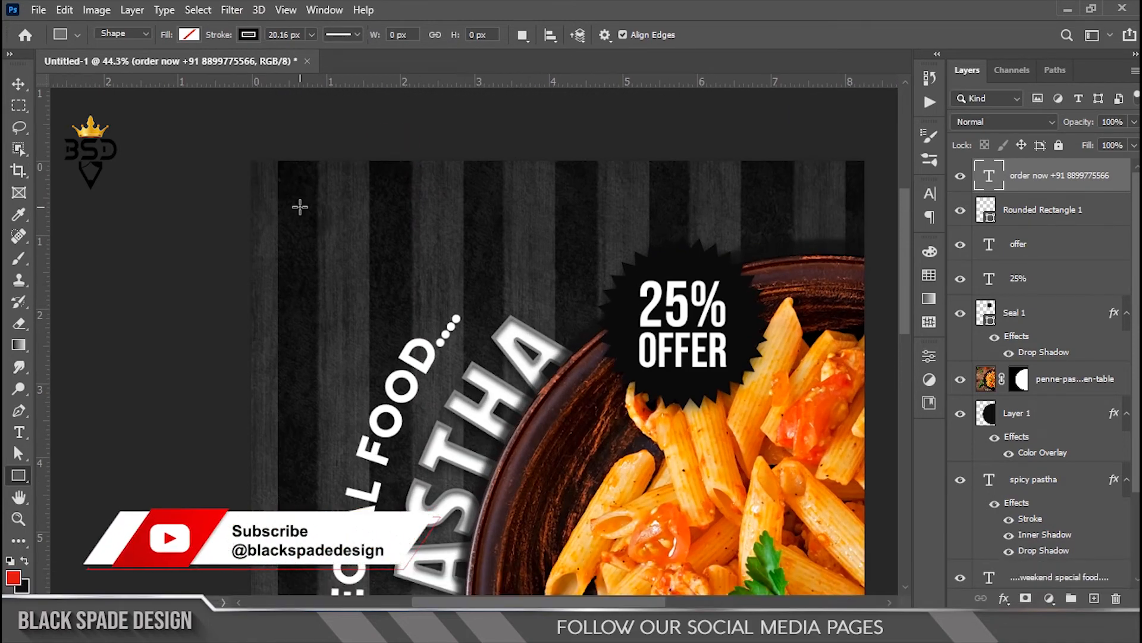
left_click_drag(401, 293, 401, 293)
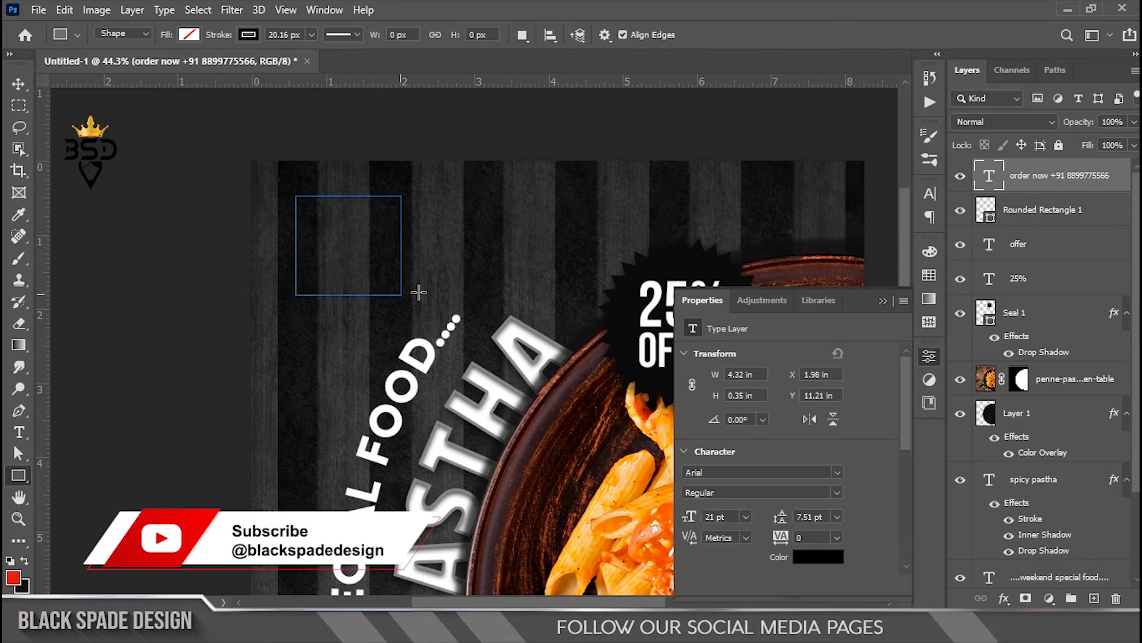
scroll(333, 227, "up", 3)
scroll(334, 226, "up", 2)
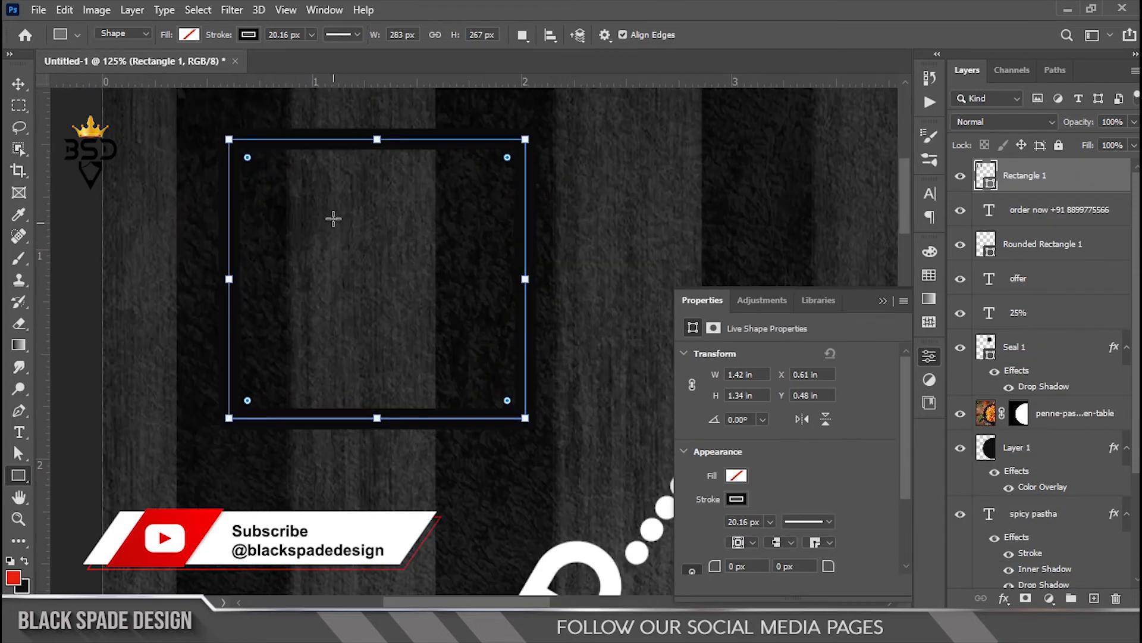
Step: Set the square's 20.16 px stroke colour to black and select its layer
left_click(736, 498)
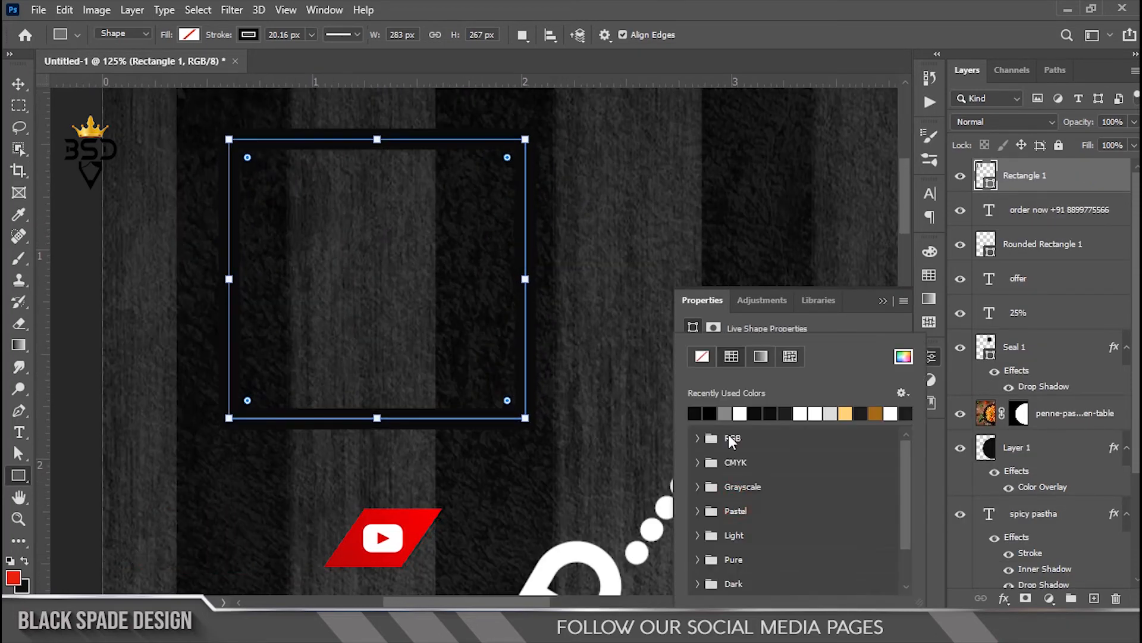
left_click(724, 412)
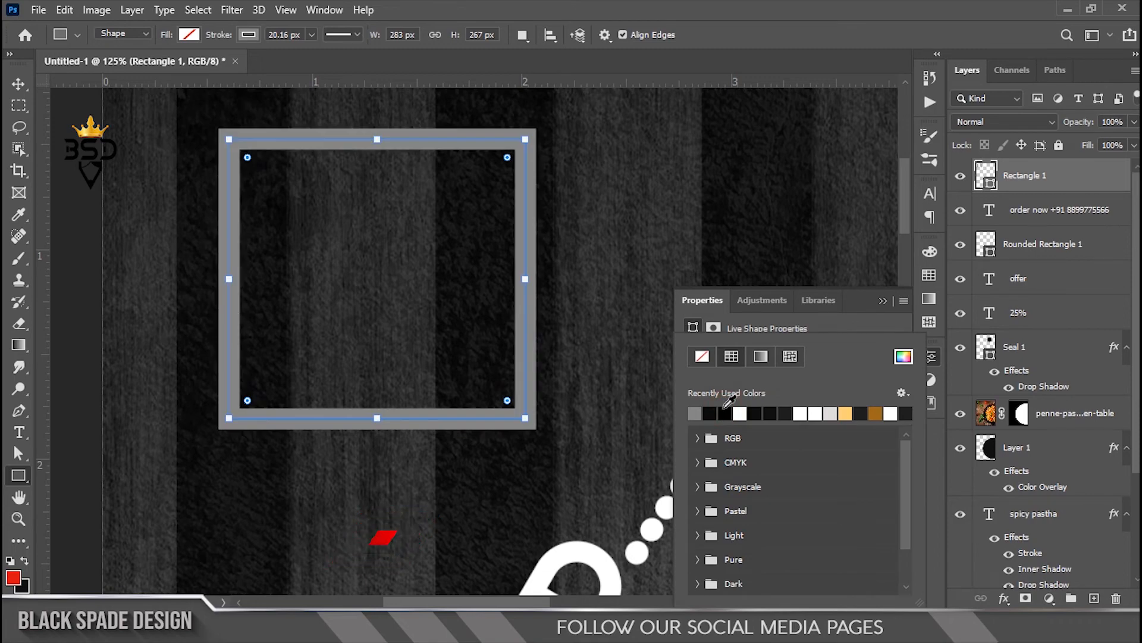
left_click(789, 412)
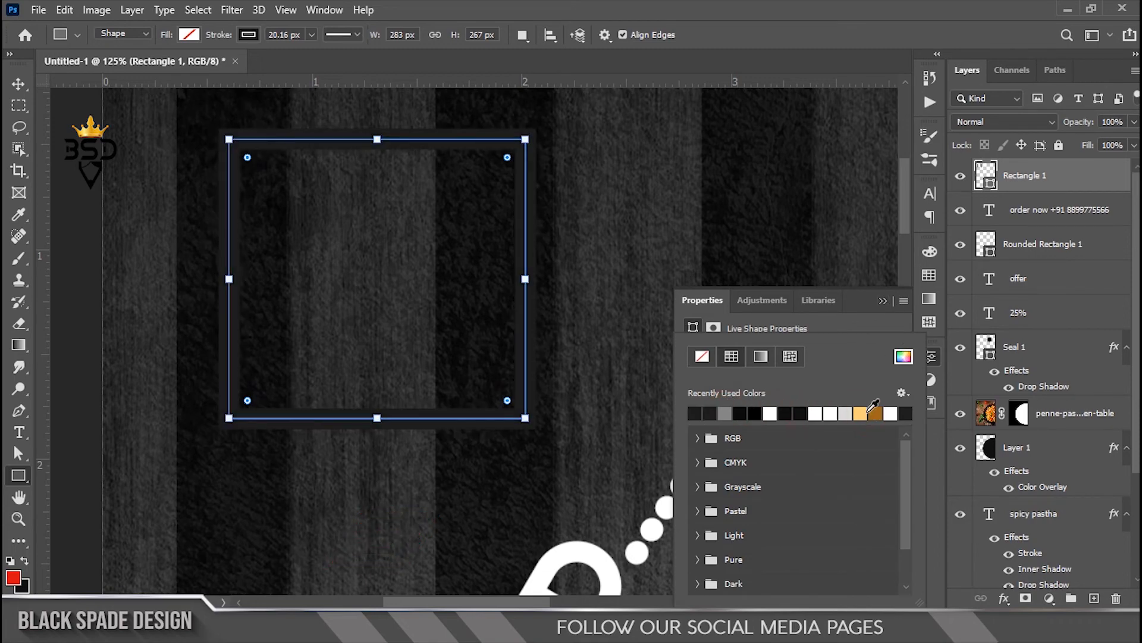
left_click(807, 337)
key("v")
left_click(1031, 179)
Step: Rasterize Rectangle 1 and delete the square's right and lower parts
right_click(1031, 179)
left_click(815, 253)
key("m")
left_click_drag(398, 153, 363, 102)
key("Delete")
left_click_drag(546, 506, 157, 273)
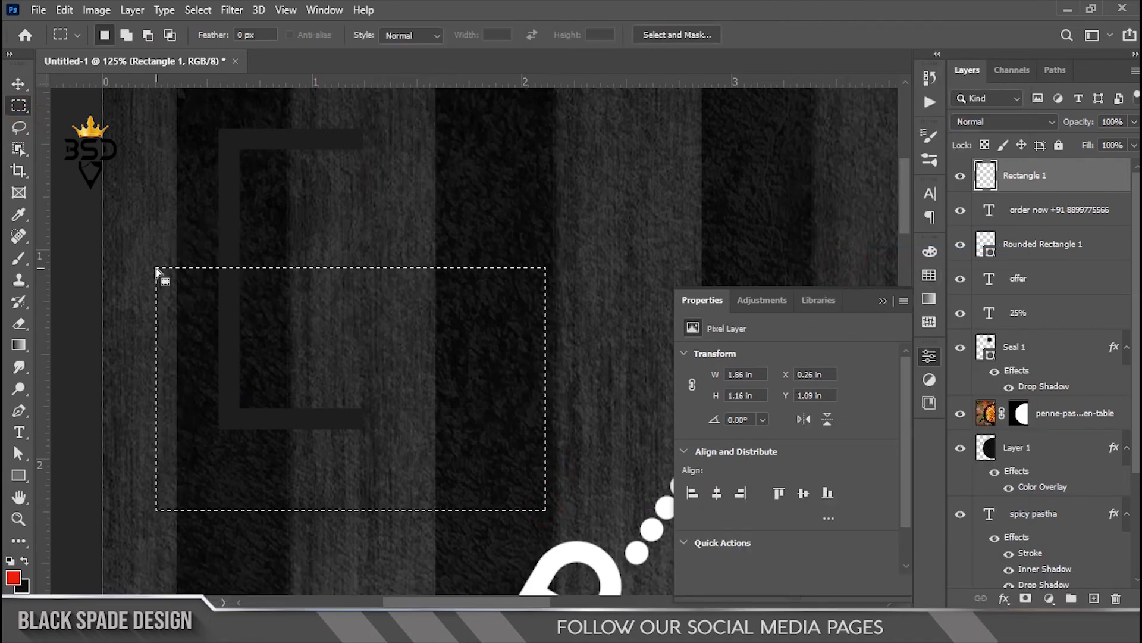
key("Delete")
scroll(360, 230, "down", 2)
left_click(360, 230)
Step: Trim the bracket's remaining long right and bottom ends into a small corner mark
scroll(360, 229, "down", 1)
scroll(365, 221, "up", 1)
left_click_drag(370, 215, 319, 134)
key("Delete")
scroll(321, 231, "up", 3)
left_click_drag(323, 317, 218, 244)
key("Delete")
left_click(219, 248)
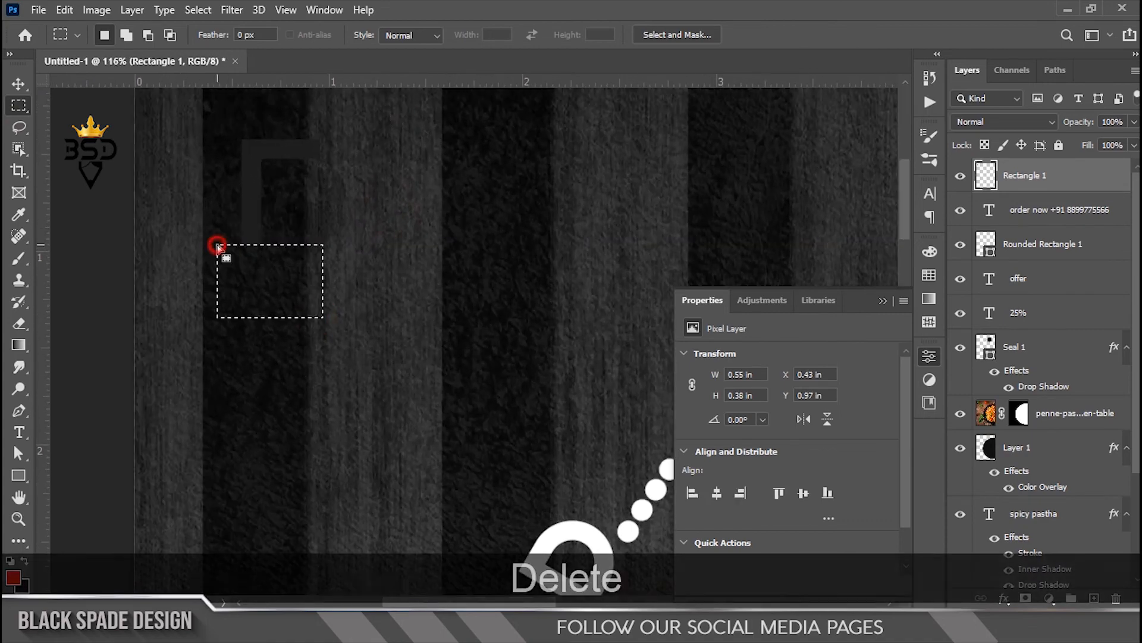
scroll(285, 318, "down", 4)
scroll(262, 238, "down", 2)
Step: Move the corner bracket into the poster's top-left corner and begin scaling it
key("v")
scroll(257, 222, "up", 4)
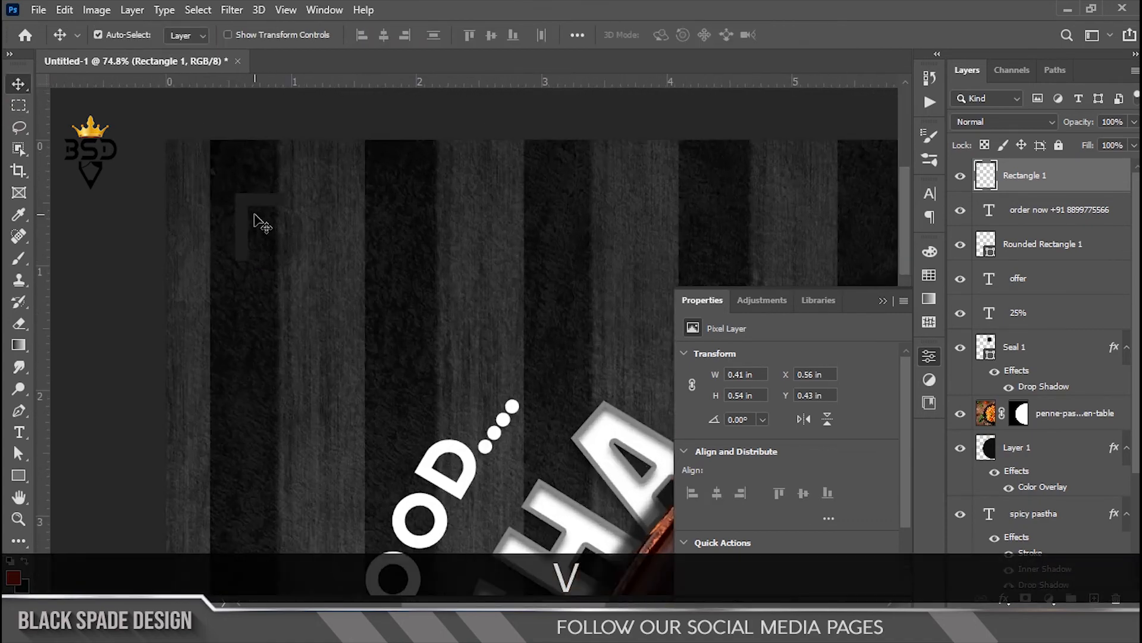
key("space")
left_click_drag(299, 240, 293, 235)
scroll(294, 235, "down", 5)
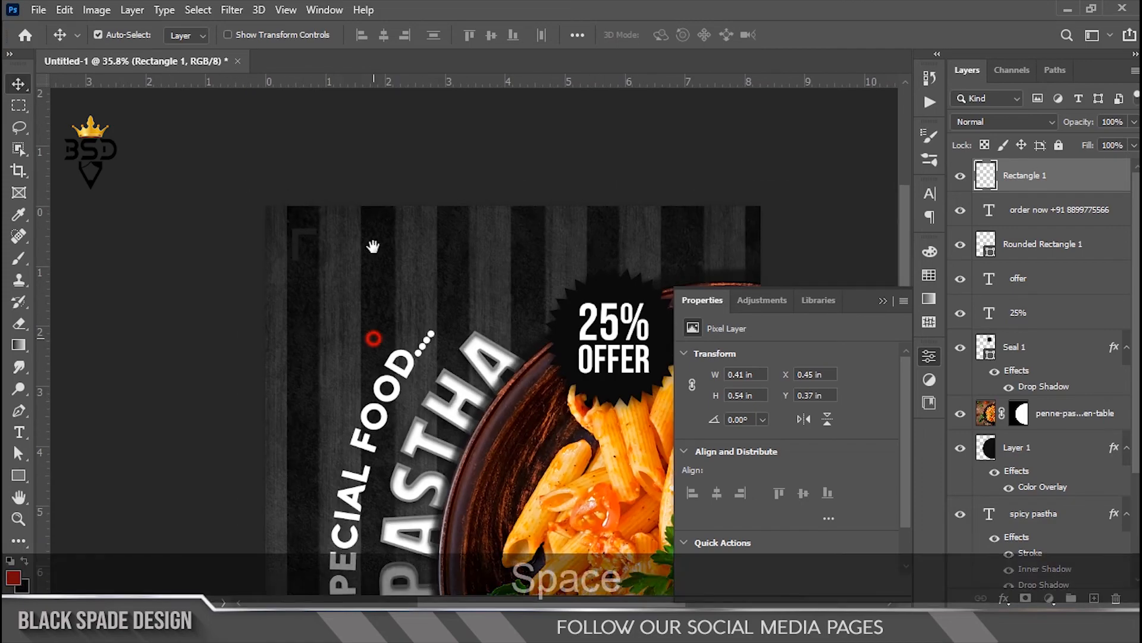
key("ctrl")
key("ctrl+t")
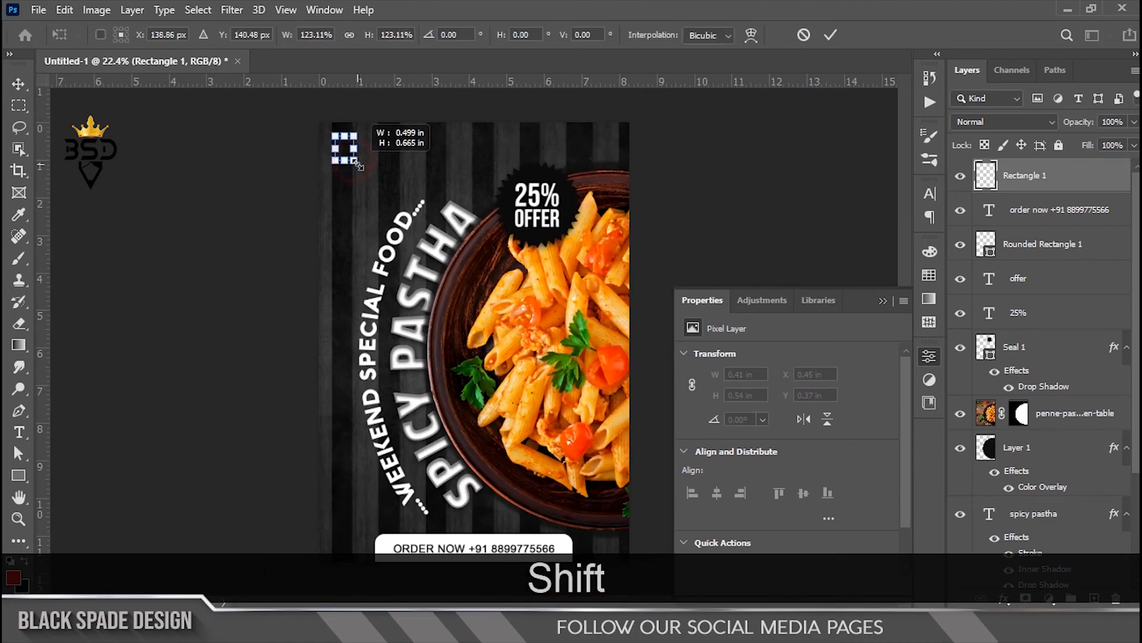
Step: Commit the bracket at about 123% and duplicate it toward the bottom-left
key("Return")
scroll(322, 123, "up", 2)
left_click_drag(330, 124, 333, 562)
scroll(385, 461, "down", 2)
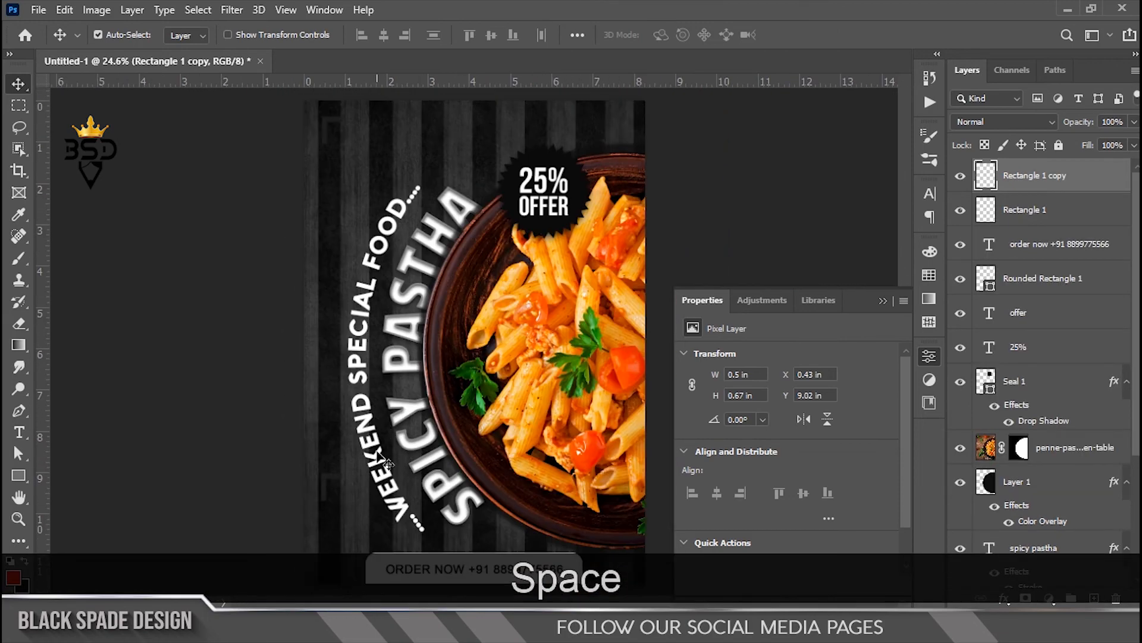
Step: Flip the bracket copy vertically and seat it in the poster's bottom-left corner
key("ctrl+t")
right_click(336, 483)
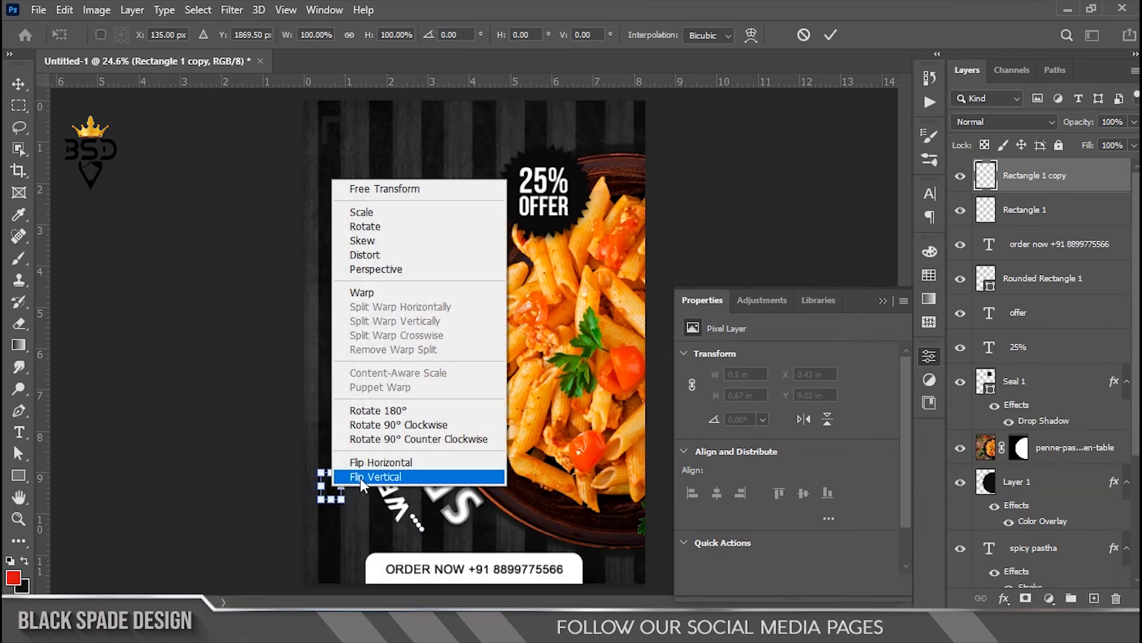
left_click(360, 473)
left_click_drag(336, 487, 337, 532)
key("Return")
scroll(402, 515, "down", 1)
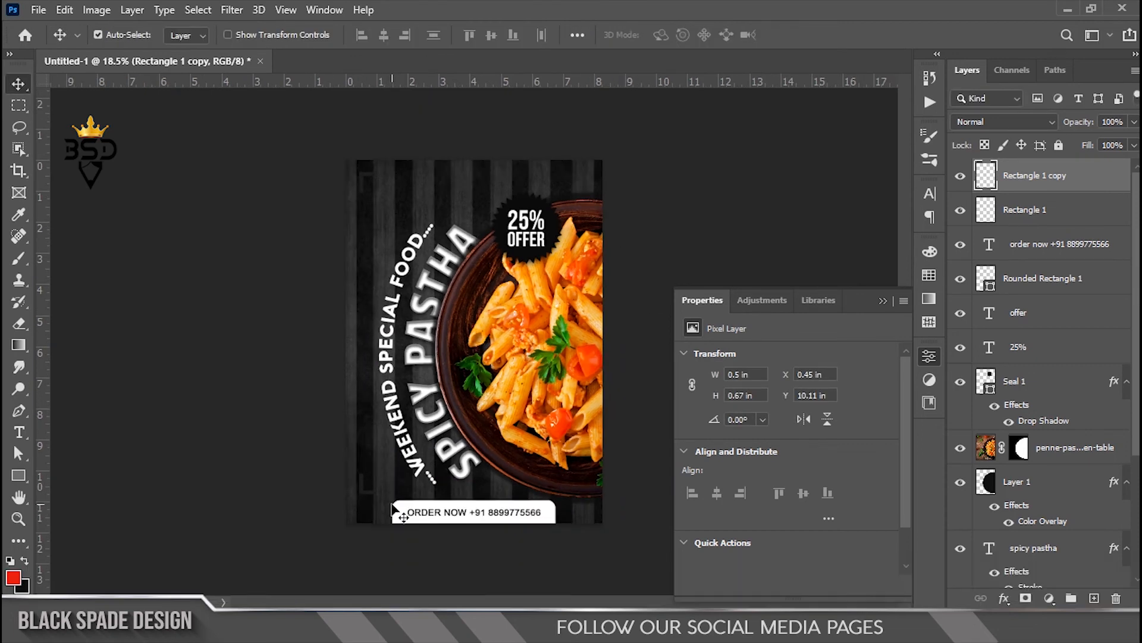
key("Down")
key("Down")
key("Down")
key("Down")
key("Down")
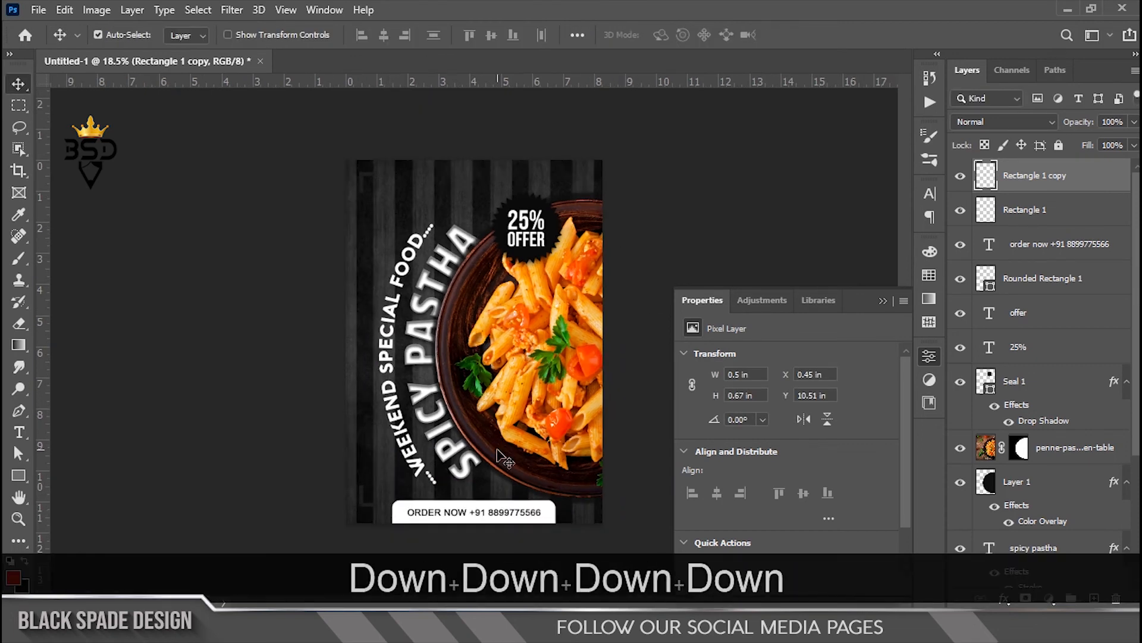
Step: Select the striped background layer, Layer 1 copy 4, and target its opacity
left_click(883, 301)
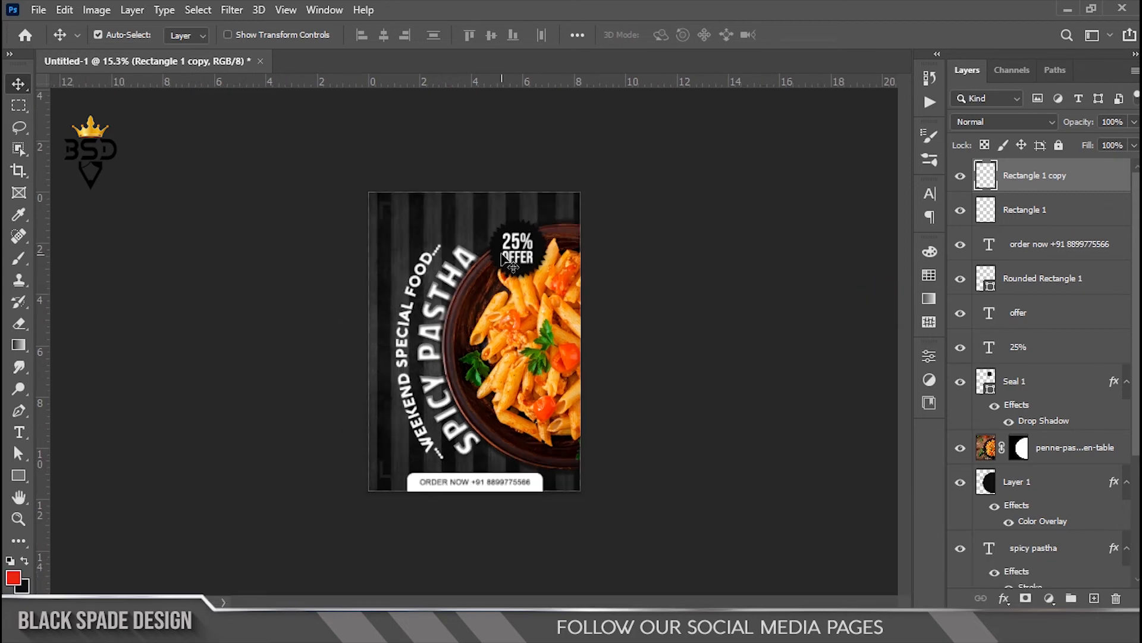
right_click(454, 184)
left_click(470, 195)
left_click(1072, 122)
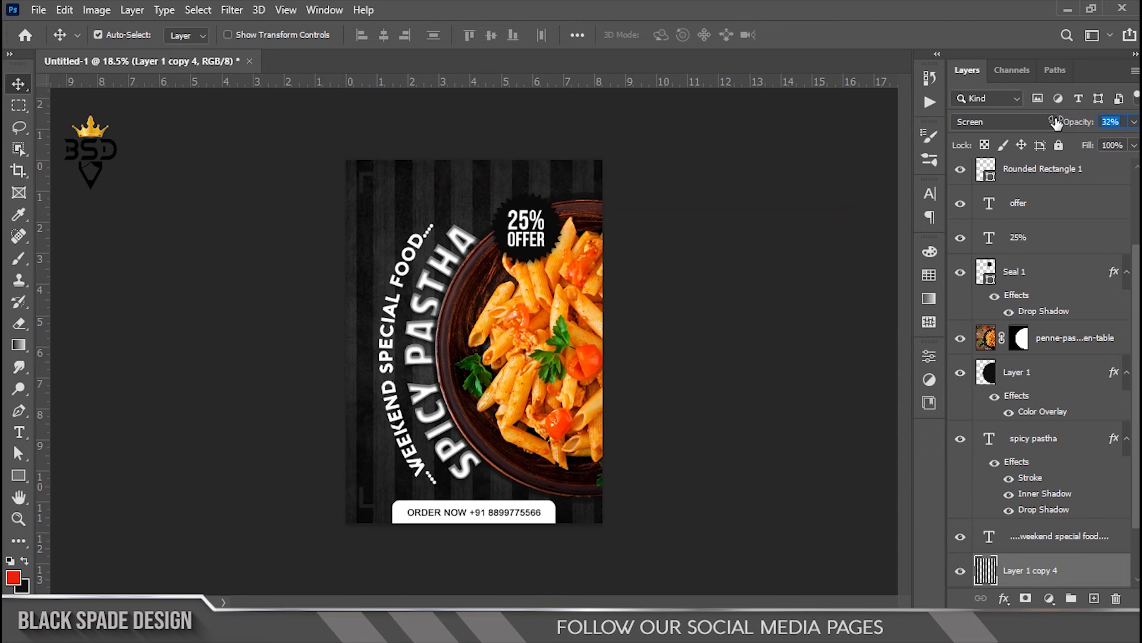
Step: Scrub Layer 1 copy 4's opacity down to 32%
scroll(470, 296, "down", 2)
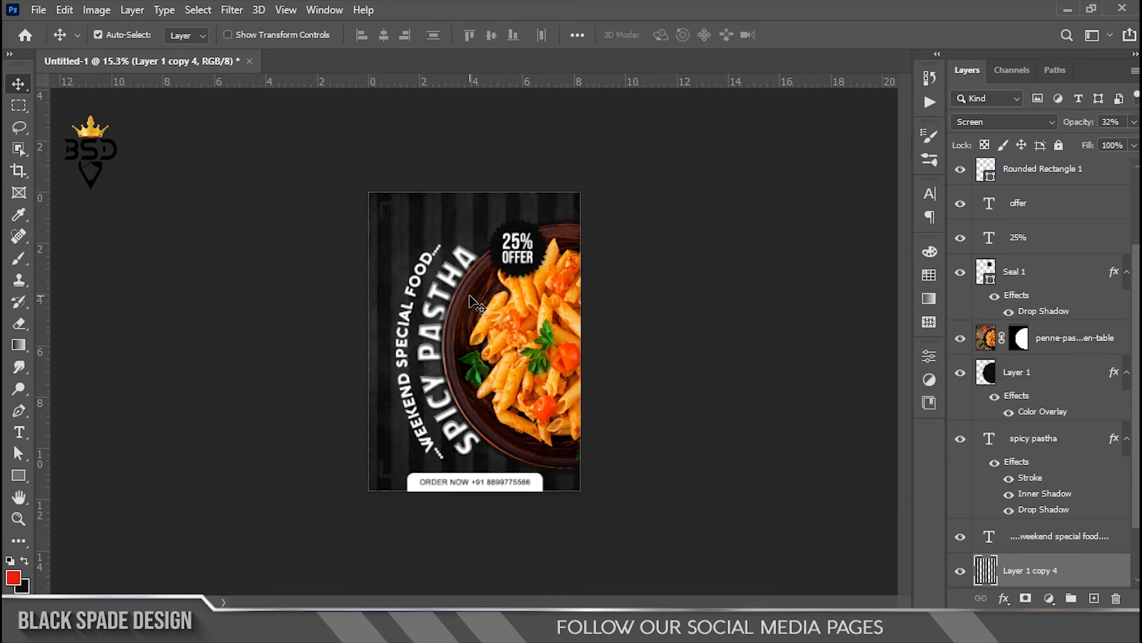
scroll(476, 303, "up", 2)
scroll(430, 286, "up", 1)
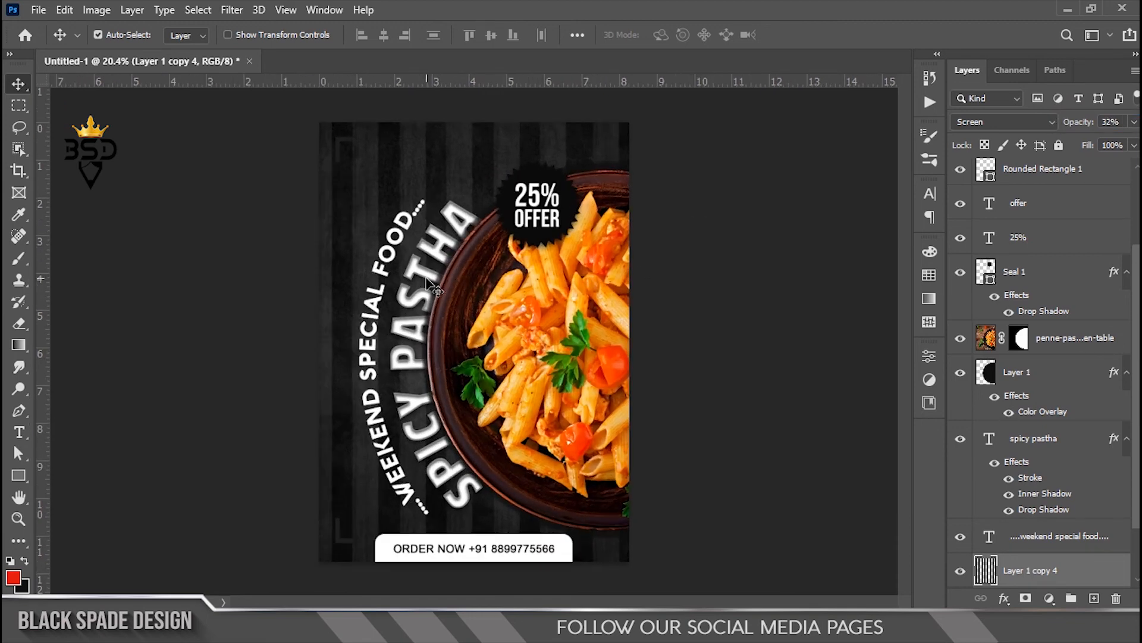
scroll(431, 295, "down", 1)
scroll(432, 308, "down", 1)
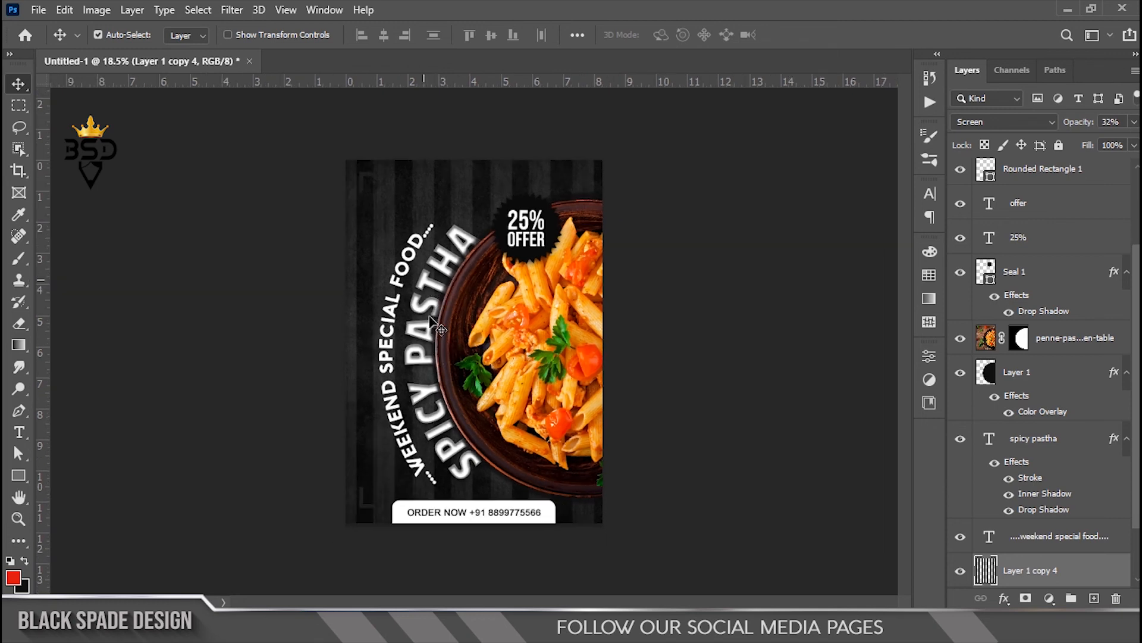
scroll(432, 308, "up", 1)
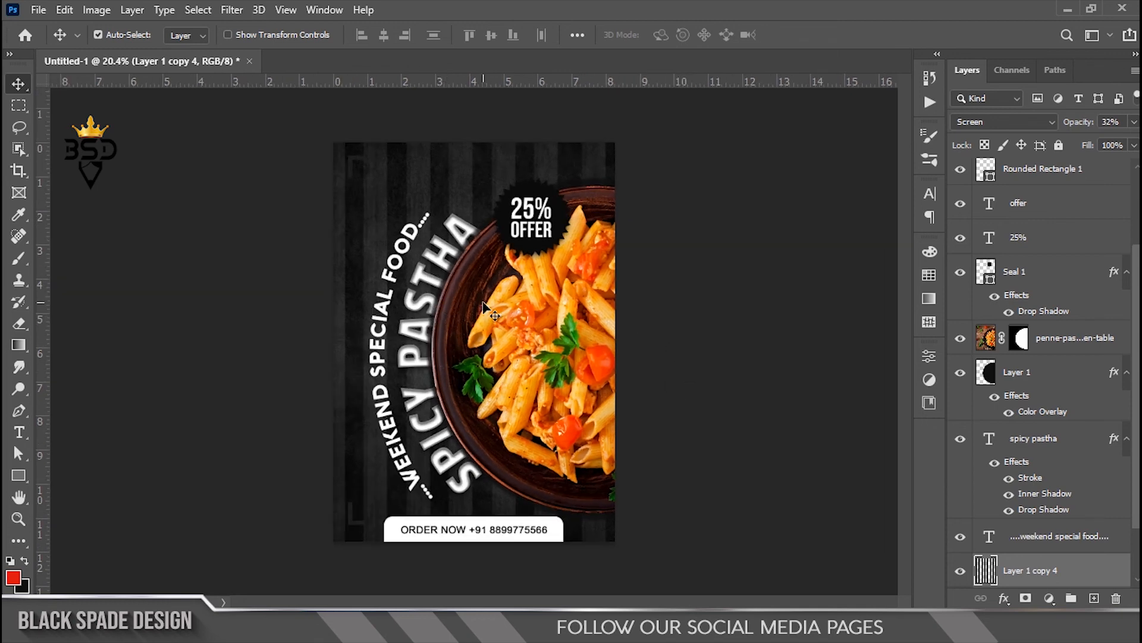
scroll(483, 305, "down", 1)
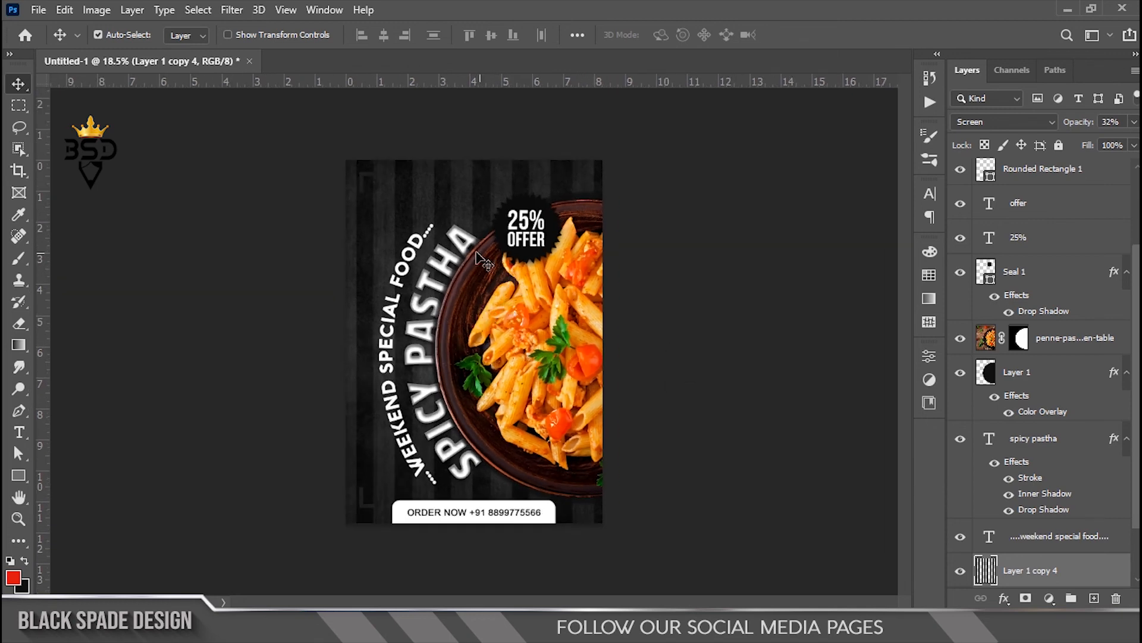
scroll(458, 262, "up", 1)
Step: Fit the whole poster on screen with the Zoom tool, then return to Move
key("z")
right_click(466, 278)
left_click(500, 288)
key("v")
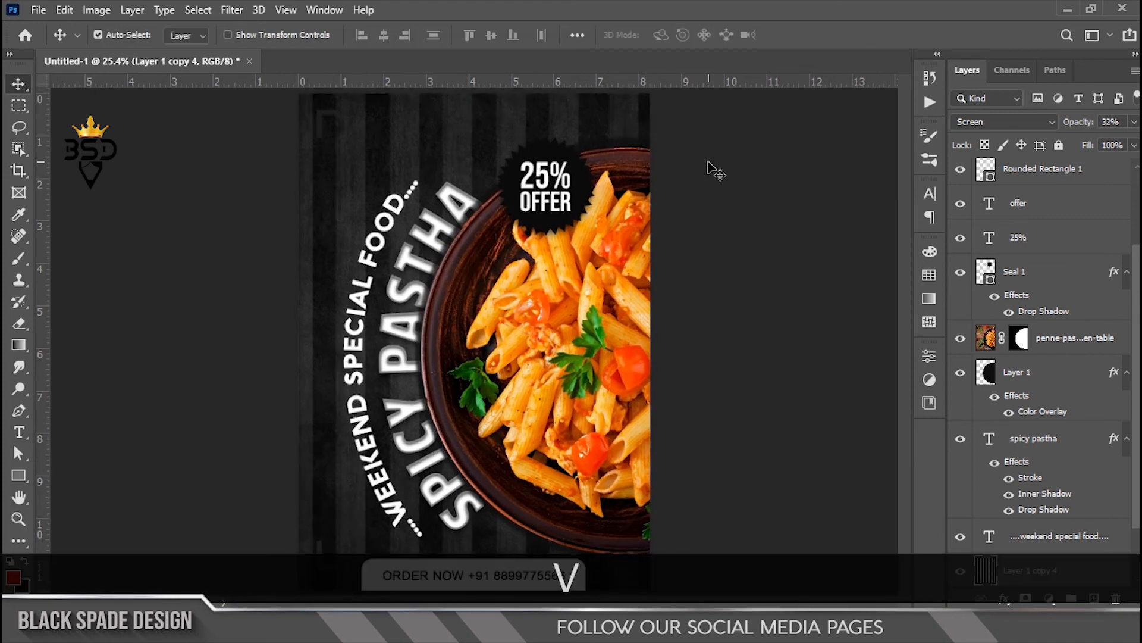